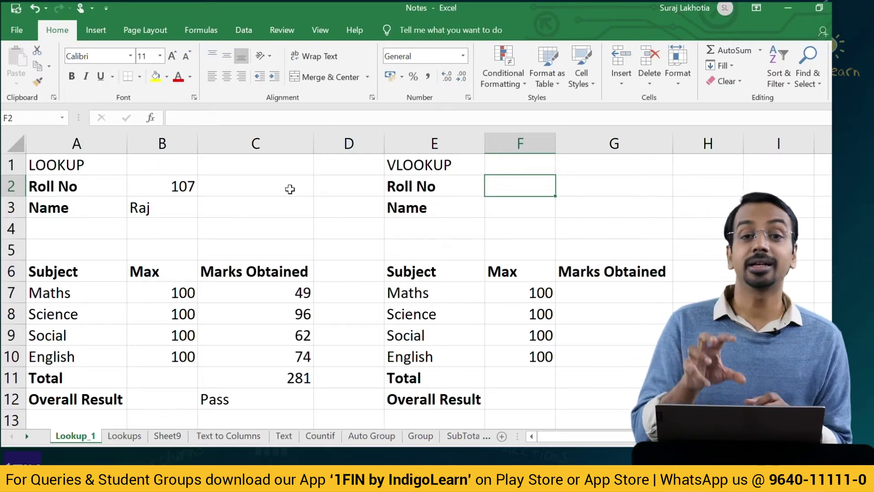
# Enter roll number 107 in cell F2 of the VLOOKUP block.
pyautogui.click(151, 191)
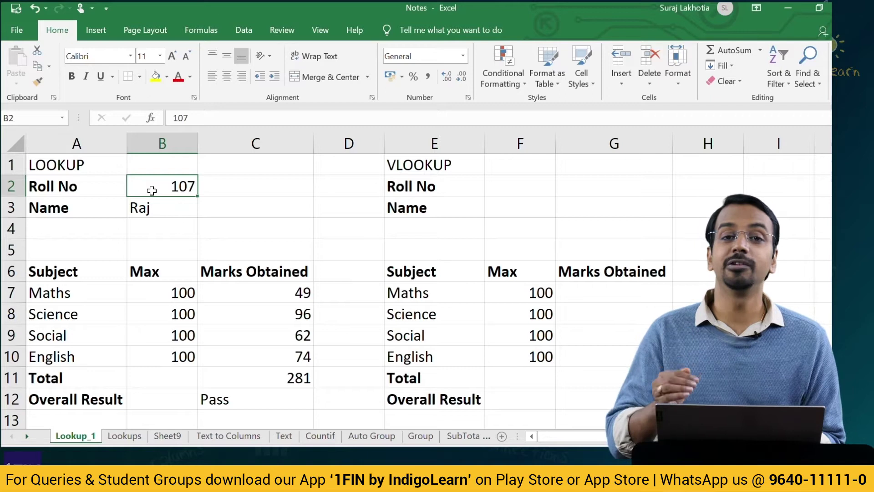
pyautogui.press('Down')
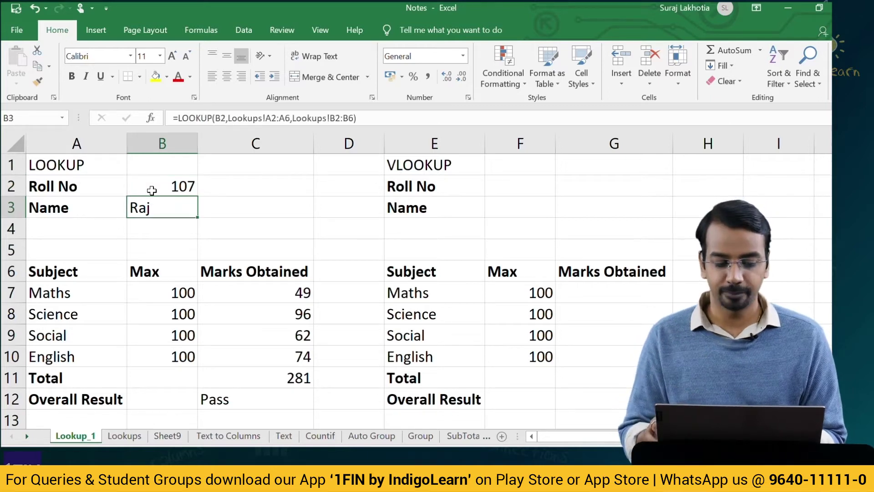
pyautogui.press('Right')
pyautogui.press('Right')
pyautogui.press('Right')
pyautogui.press('Up')
pyautogui.press('Right')
pyautogui.write('107')
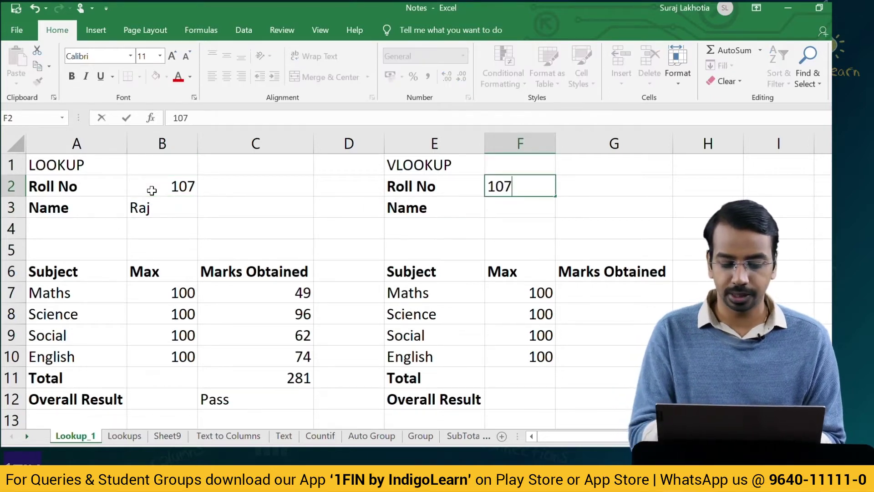
pyautogui.press('Return')
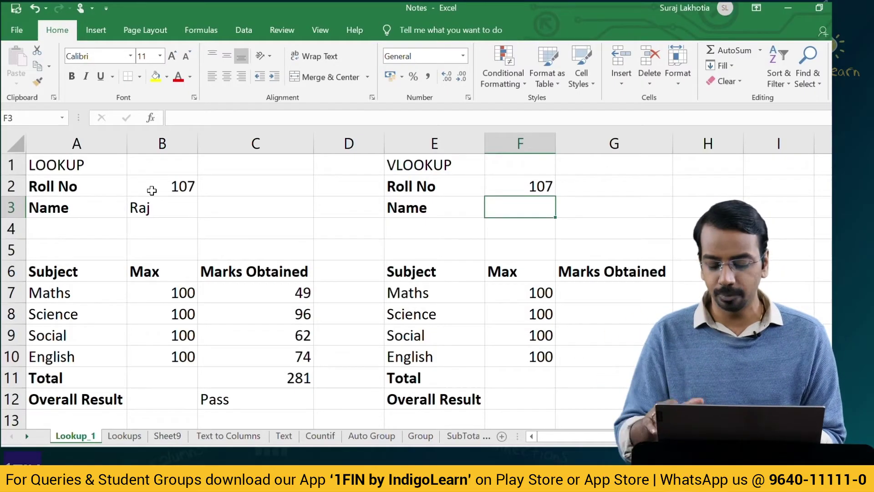
# Fill the Name cell F3 with the exact-match formula =VLOOKUP(F2,Lookups!$A$1:$J$6,2,0).
pyautogui.write('=vloo')
pyautogui.press('Tab')
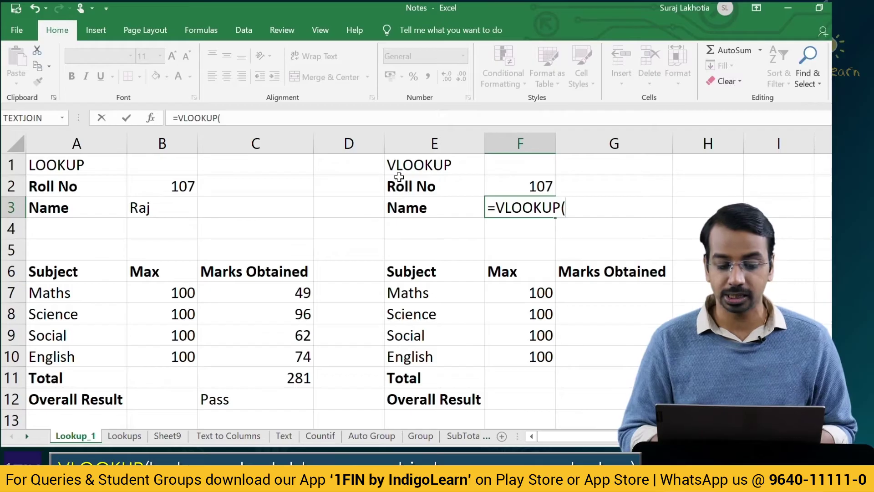
pyautogui.click(517, 184)
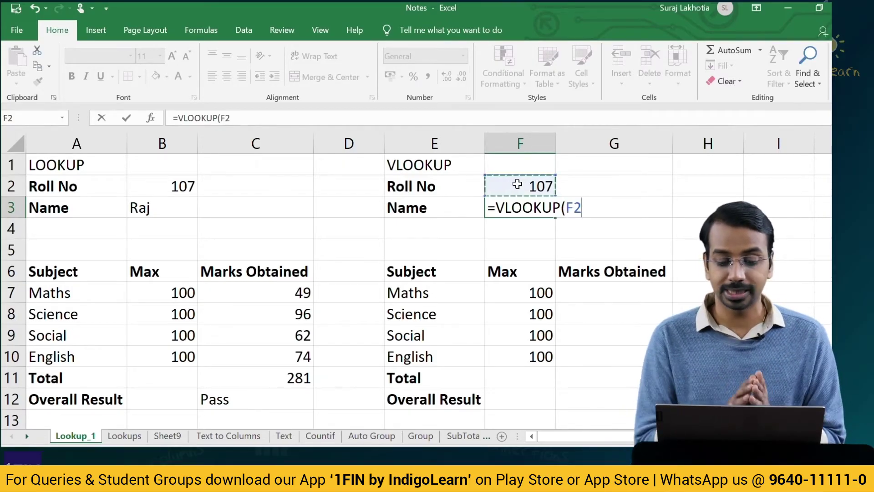
pyautogui.write(',')
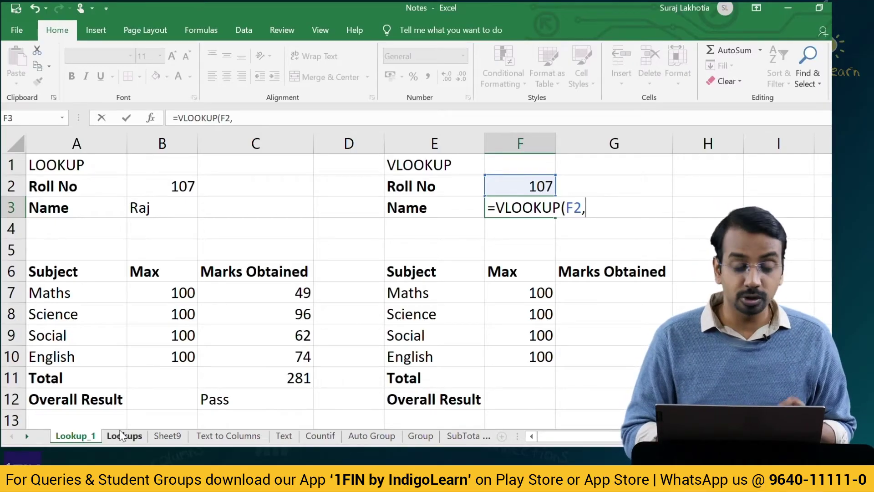
pyautogui.click(121, 434)
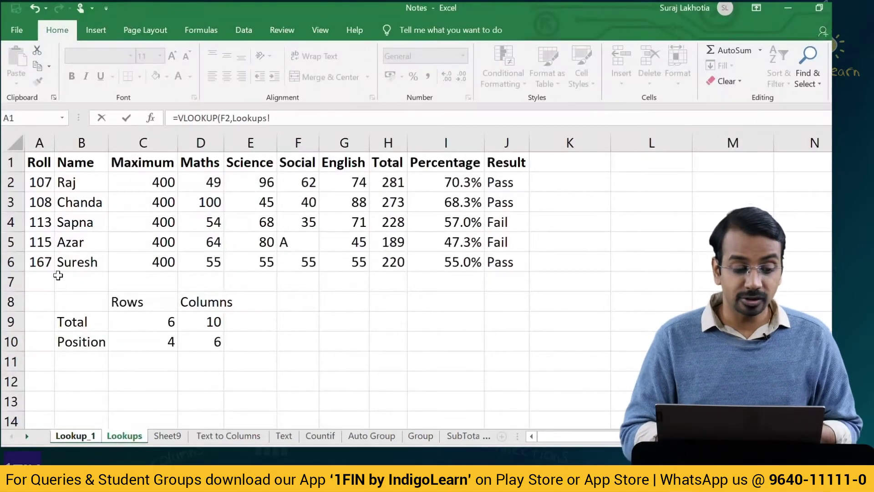
pyautogui.click(40, 160)
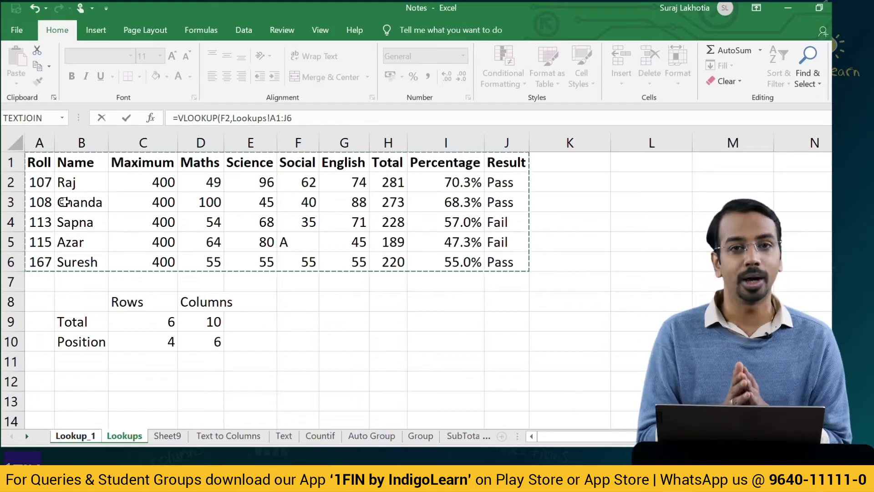
pyautogui.press('F4')
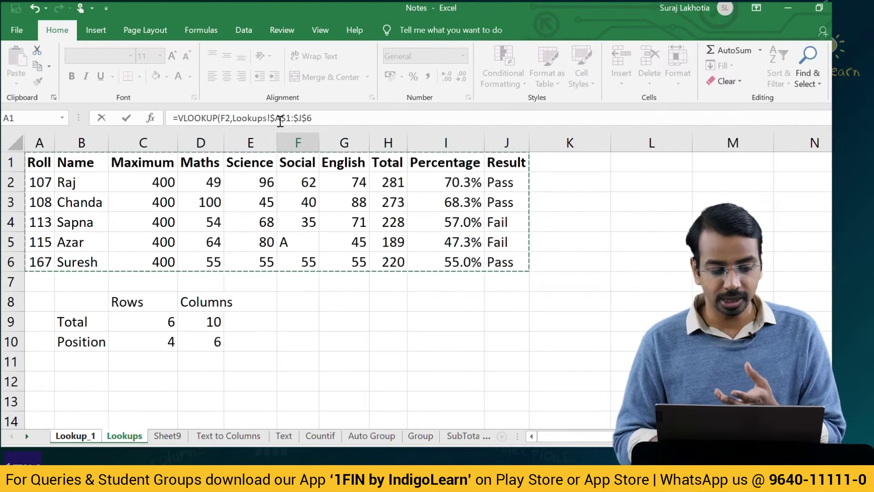
pyautogui.write(',')
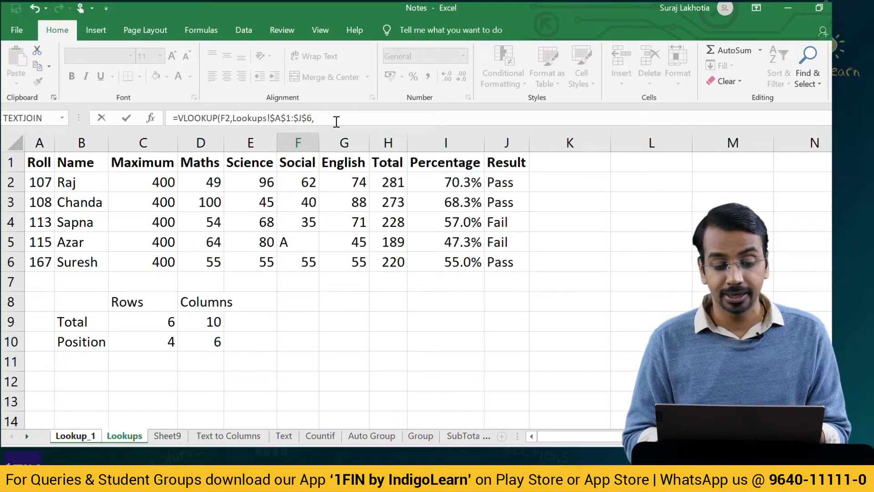
pyautogui.write('2,')
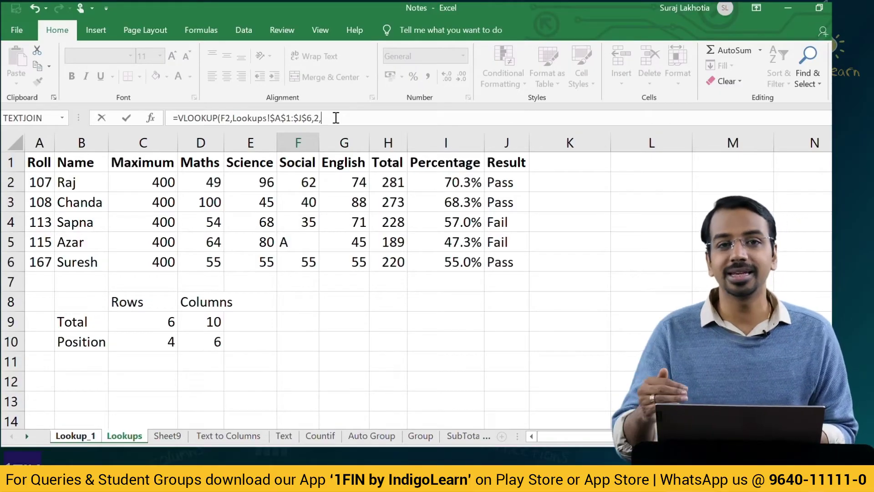
pyautogui.write('0')
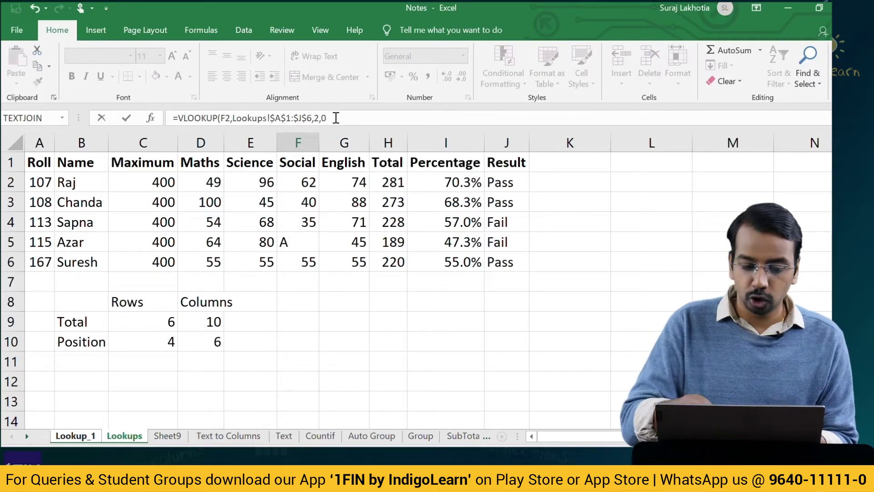
pyautogui.write(')')
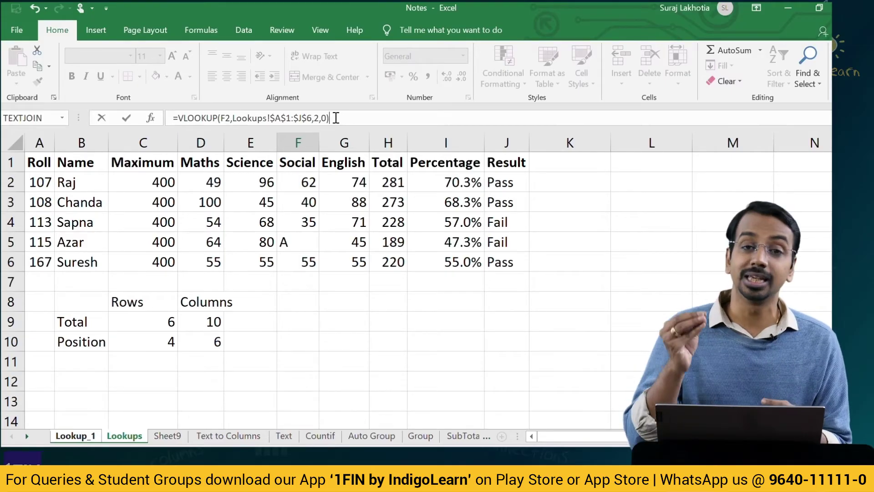
pyautogui.press('Return')
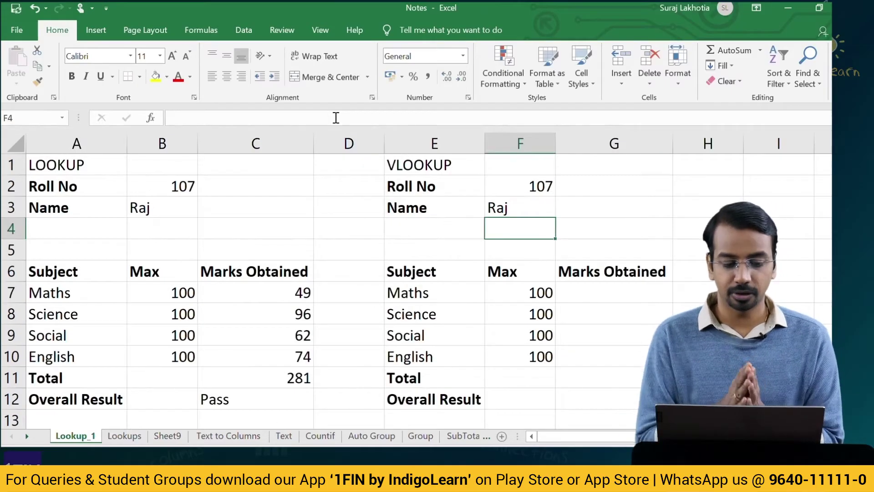
# Test the name lookup by setting the roll number in F2 to 108 and to 109.
pyautogui.press('Up')
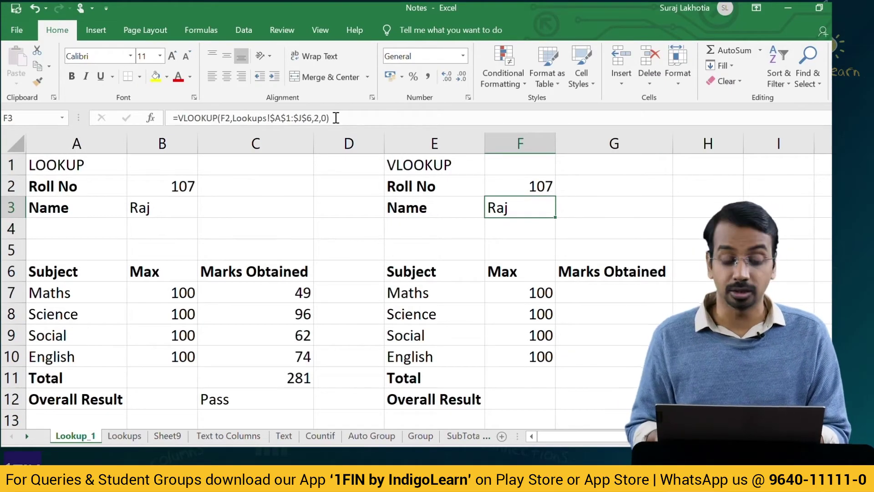
pyautogui.press('Up')
pyautogui.write('108')
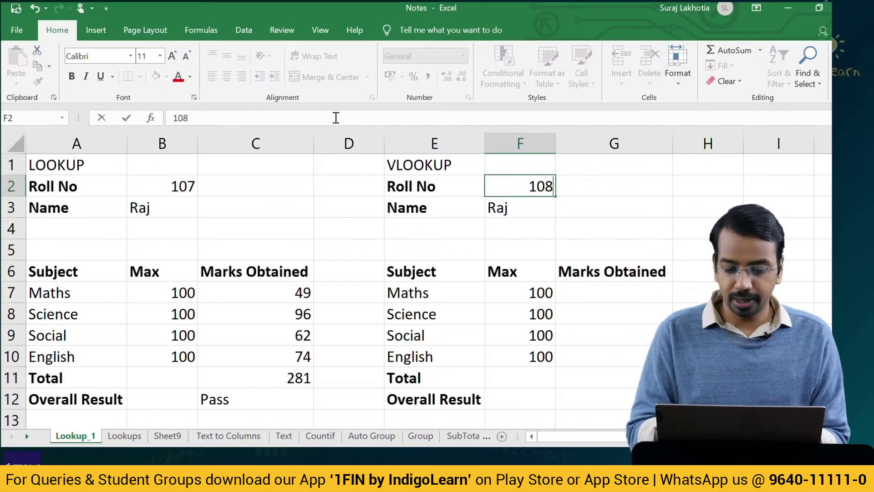
pyautogui.press('Return')
pyautogui.press('Up')
pyautogui.write('109')
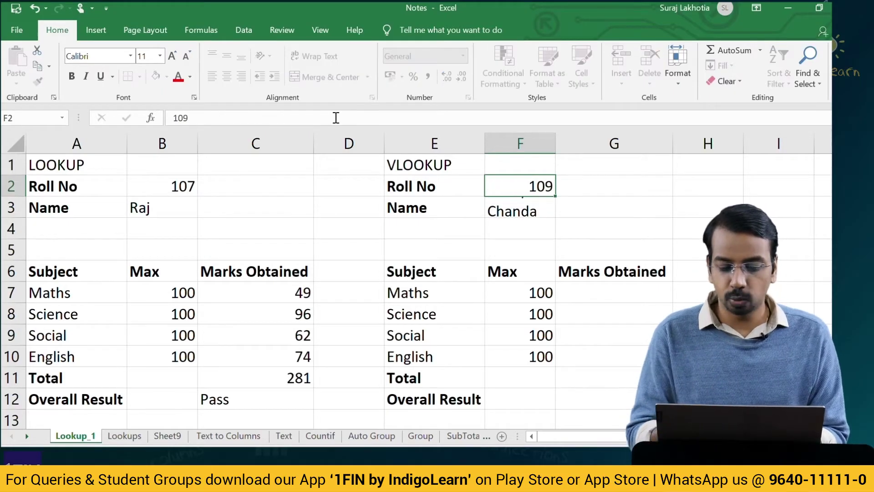
pyautogui.press('Return')
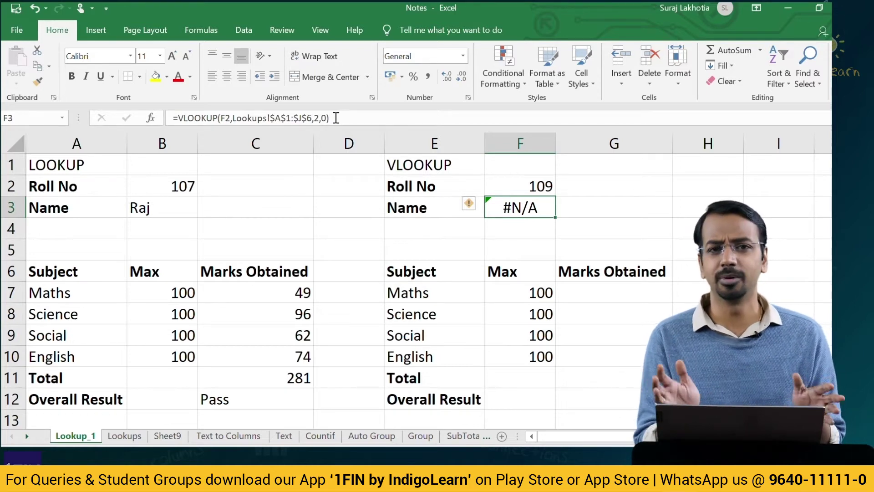
# Try roll numbers 110 and 113 in F2 to check the name lookup.
pyautogui.click(515, 186)
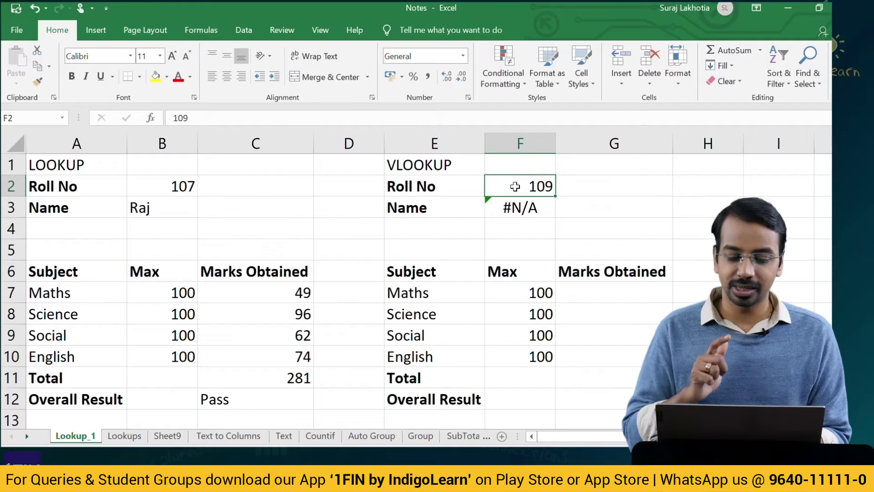
pyautogui.write('110')
pyautogui.press('Return')
pyautogui.click(515, 186)
pyautogui.write('113')
pyautogui.press('Return')
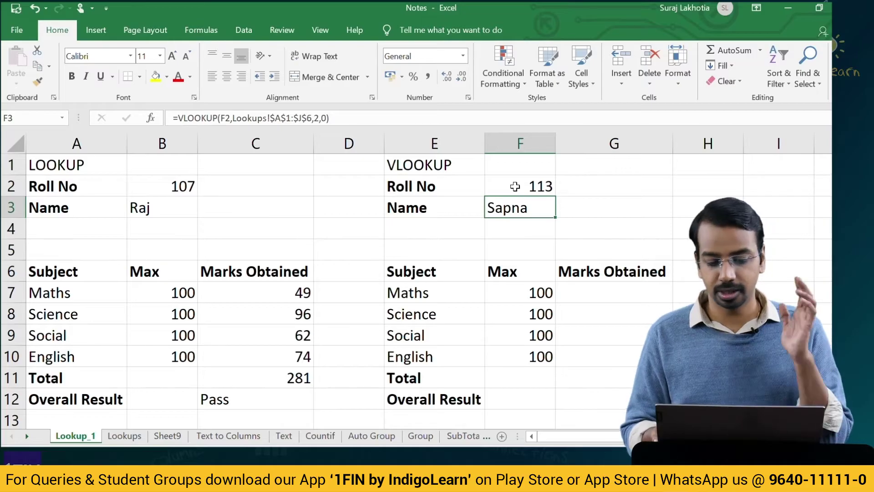
# Set the roll number in F2 of the VLOOKUP block back to 107.
pyautogui.click(515, 186)
pyautogui.write('107')
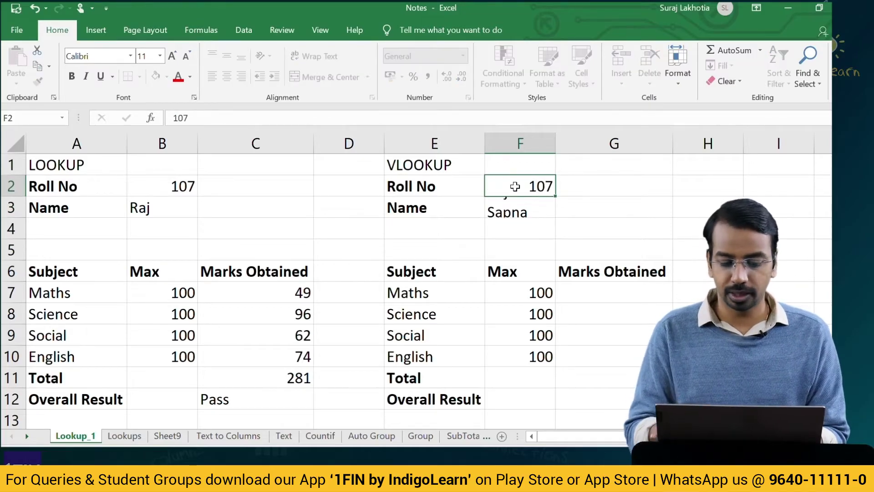
pyautogui.press('Return')
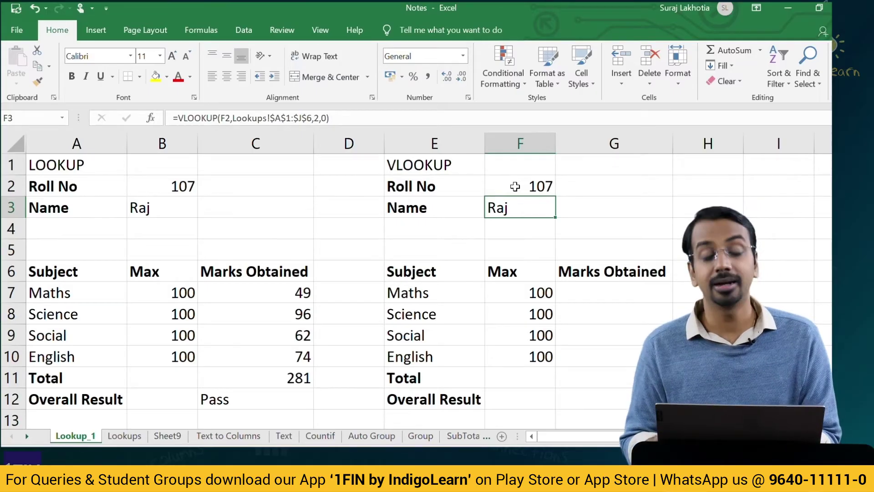
# Write the exact-match formula =VLOOKUP(F2,Lookups!$A$1:$J$6,4,0) in G7 for the Maths marks obtained.
pyautogui.press('Down')
pyautogui.press('Down')
pyautogui.press('Down')
pyautogui.press('Down')
pyautogui.press('Right')
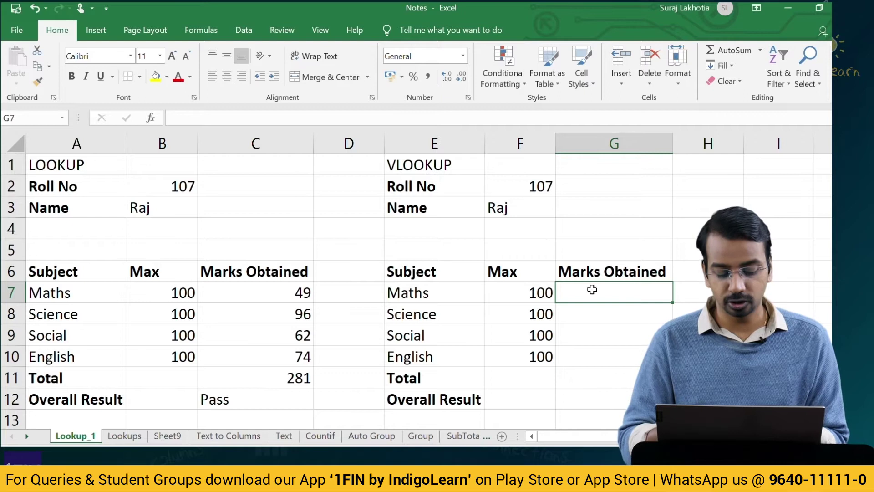
pyautogui.write('=vloo')
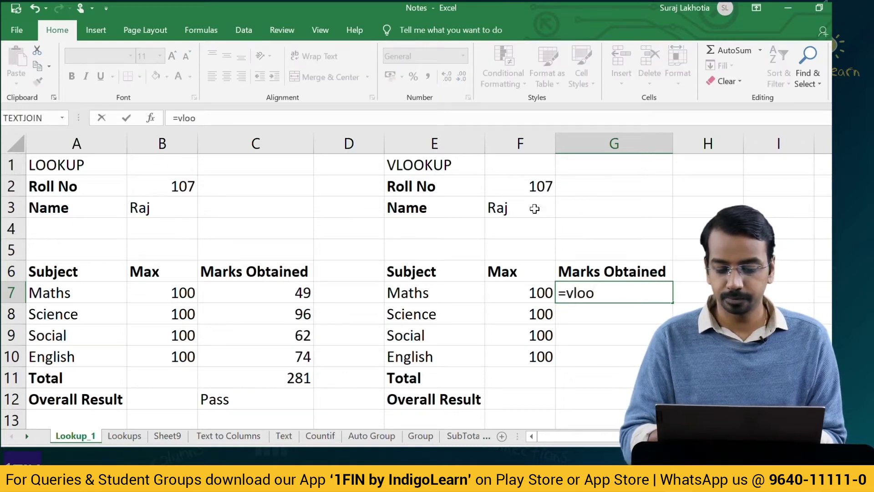
pyautogui.press('Tab')
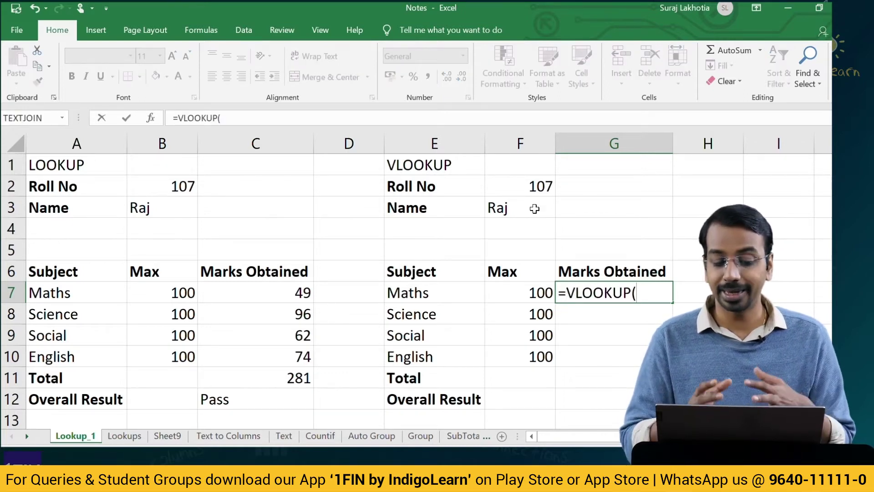
pyautogui.click(533, 185)
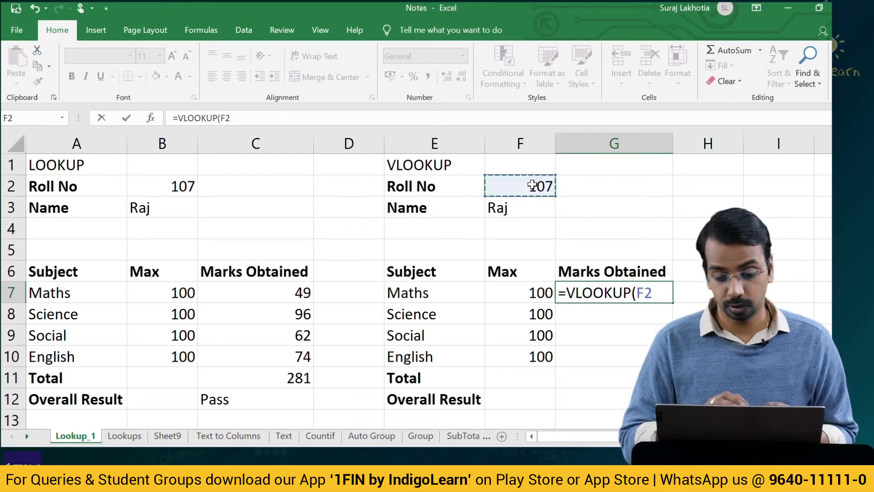
pyautogui.write(',')
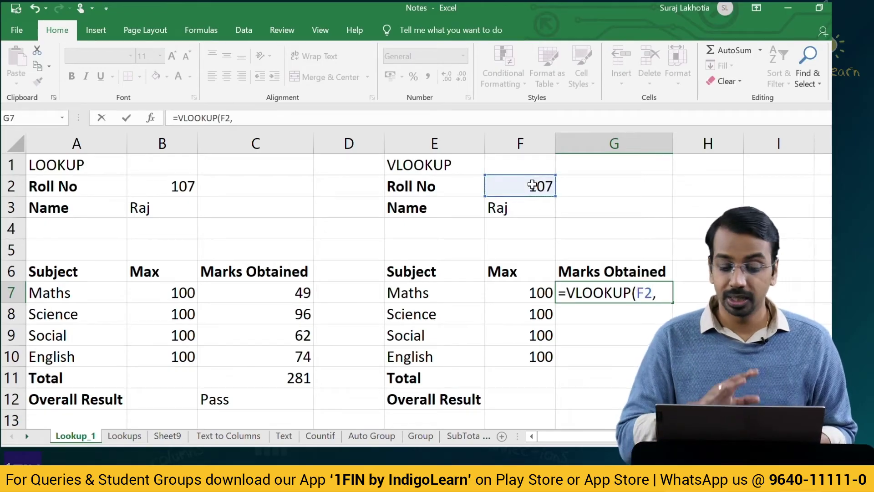
pyautogui.click(111, 438)
pyautogui.moveTo(39, 163); pyautogui.dragTo(501, 263)
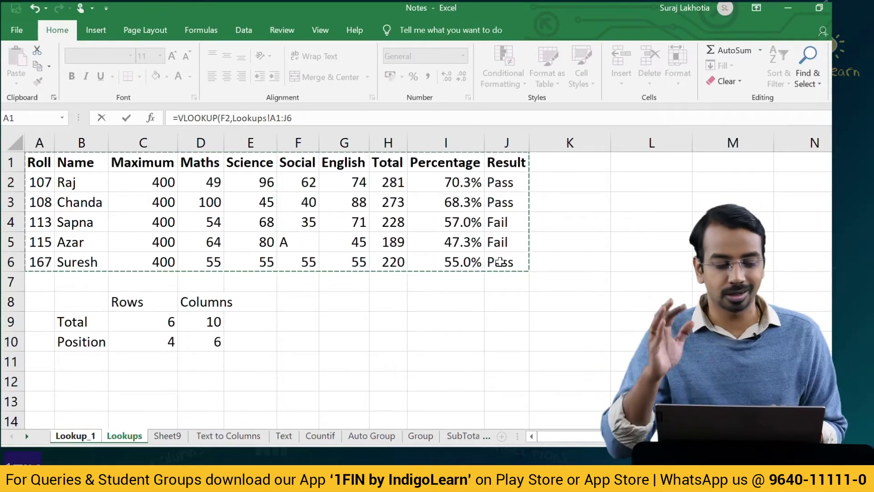
pyautogui.press('F4')
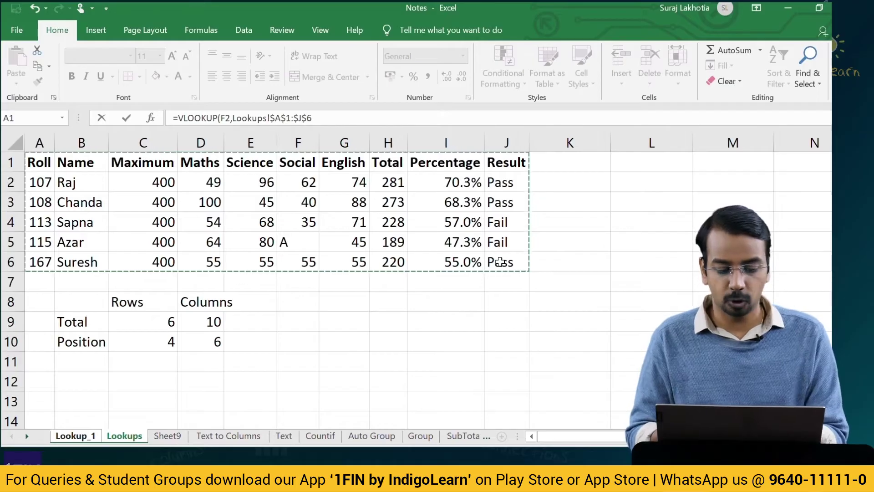
pyautogui.write(',')
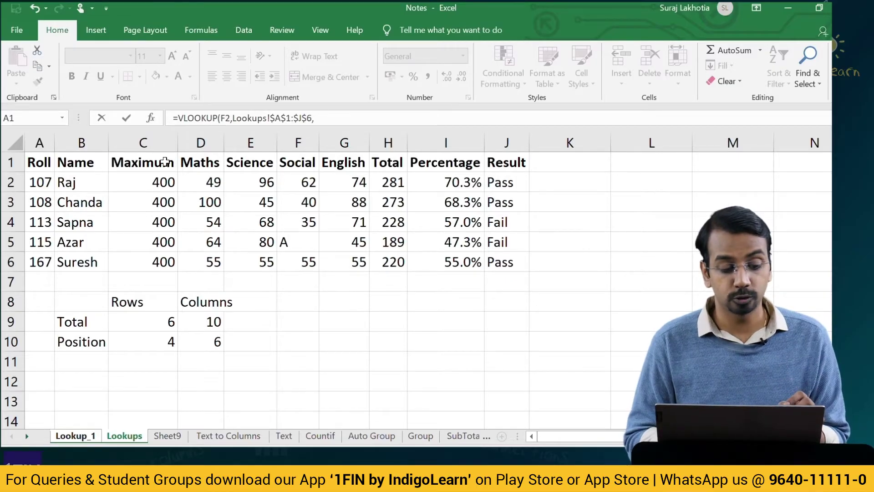
pyautogui.write('4,0')
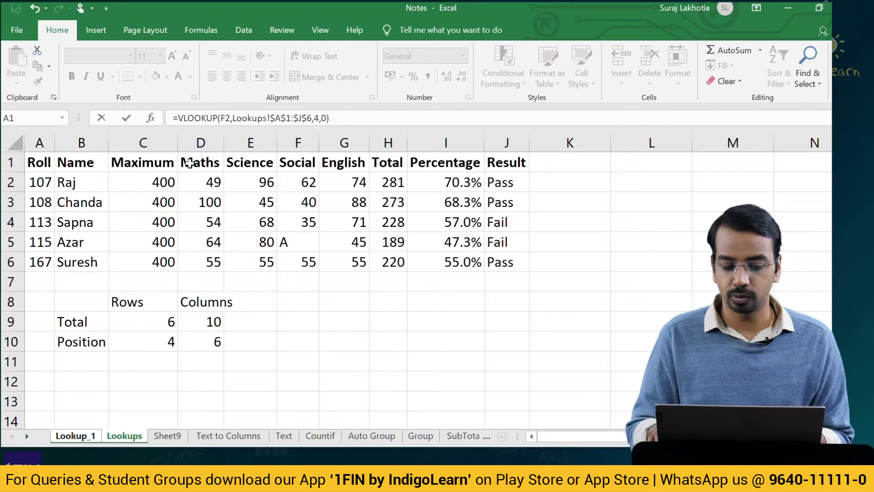
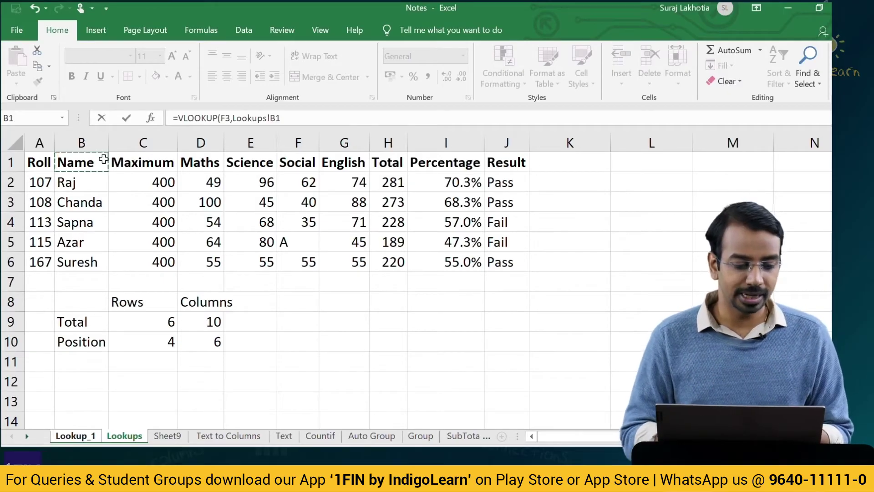
# Complete the Science marks formula in G8 as the exact-match =VLOOKUP(F3,Lookups!B1:J6,4,0), looking up by name.
pyautogui.hotkey('shift', 'Down')
pyautogui.hotkey('shift', 'Down')
pyautogui.hotkey('shift', 'Down')
pyautogui.hotkey('shift', 'Down')
pyautogui.hotkey('shift', 'Down')
pyautogui.hotkey('shift', 'Right')
pyautogui.hotkey('shift', 'Right')
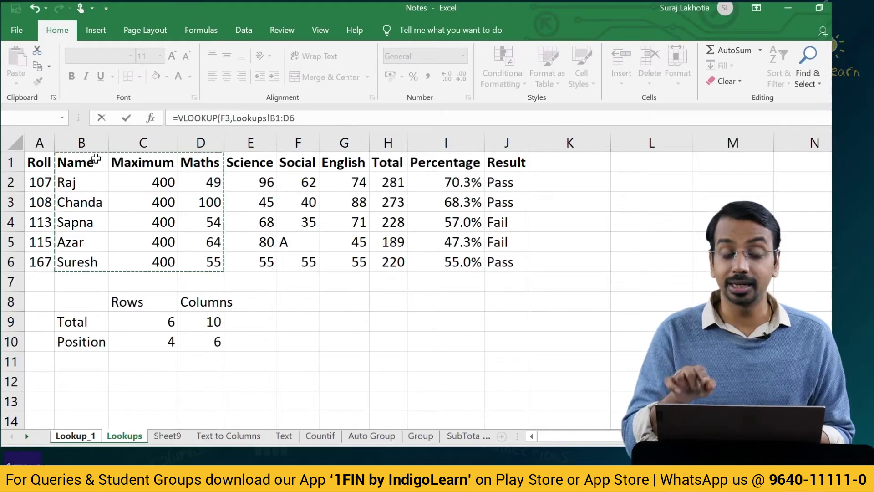
pyautogui.hotkey('shift', 'Right')
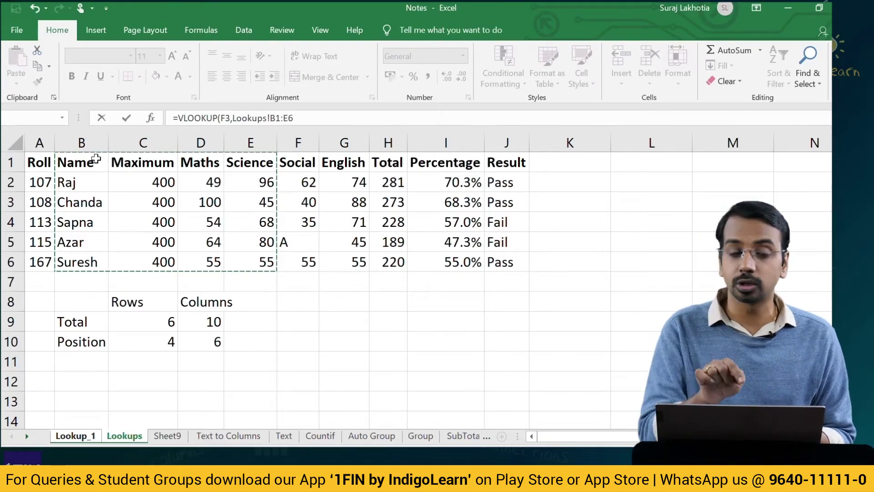
pyautogui.hotkey('shift', 'Right')
pyautogui.hotkey('shift', 'Right')
pyautogui.hotkey('shift', 'Right')
pyautogui.hotkey('shift', 'Right')
pyautogui.hotkey('shift', 'Right')
pyautogui.hotkey('shift', 'Left')
pyautogui.hotkey('shift', 'Left')
pyautogui.hotkey('shift', 'Left')
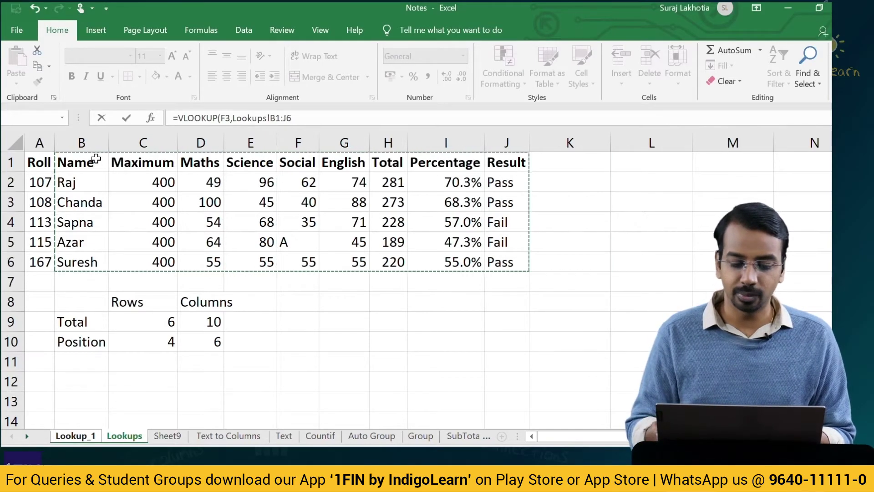
pyautogui.hotkey('shift', 'Left')
pyautogui.hotkey('shift', 'Left')
pyautogui.hotkey('shift', 'Left')
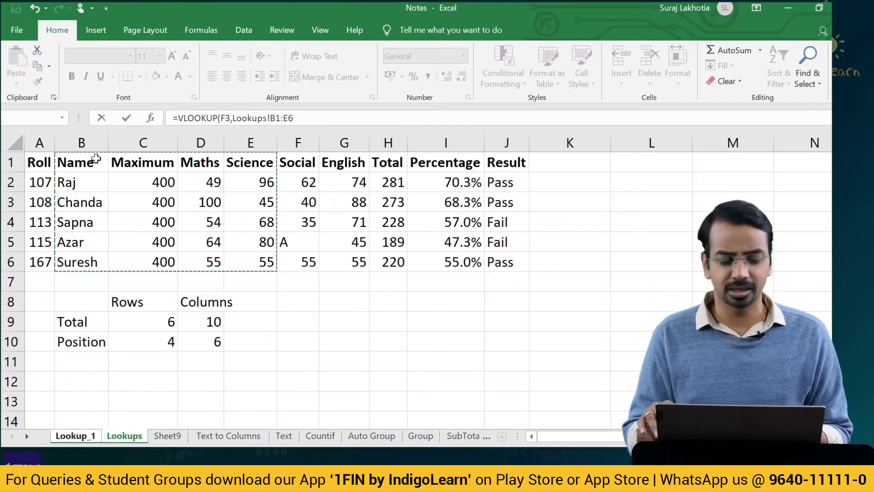
pyautogui.hotkey('shift', 'Right')
pyautogui.hotkey('shift', 'Right')
pyautogui.hotkey('shift', 'Right')
pyautogui.hotkey('shift', 'Right')
pyautogui.hotkey('shift', 'Right')
pyautogui.write(',')
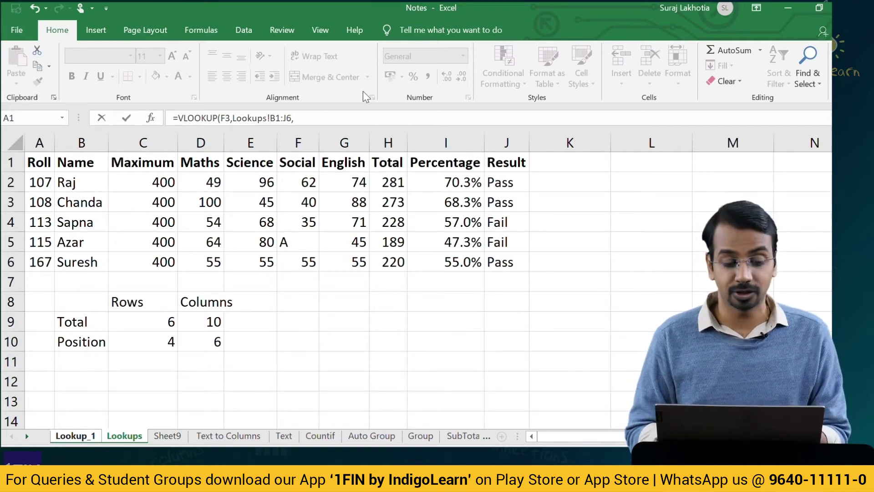
pyautogui.write('4,0')
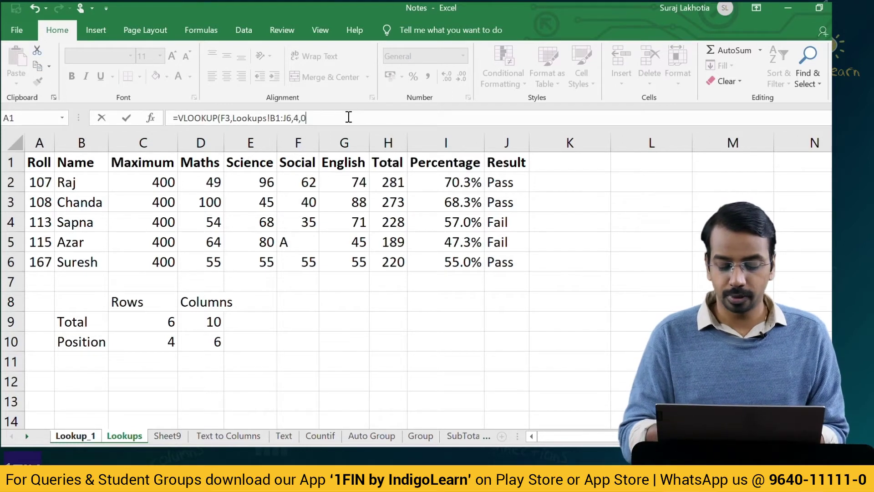
pyautogui.press('Return')
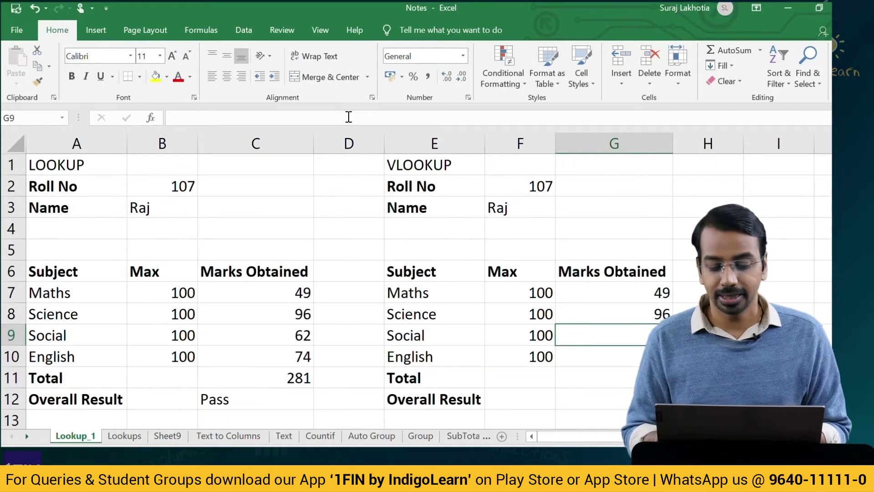
# Make the references in the G8 formula absolute: $F$3 for the name and Lookups!$B$1:$J$6 for the table.
pyautogui.press('Up')
pyautogui.press('F2')
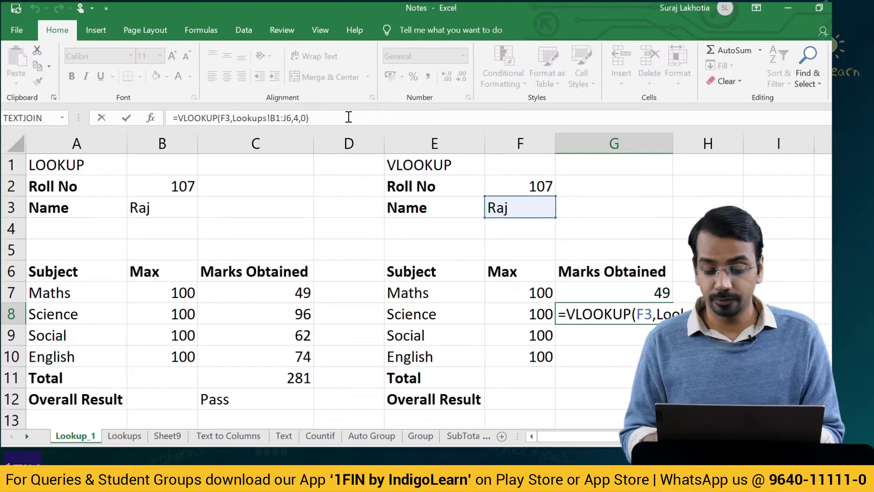
pyautogui.press('F4')
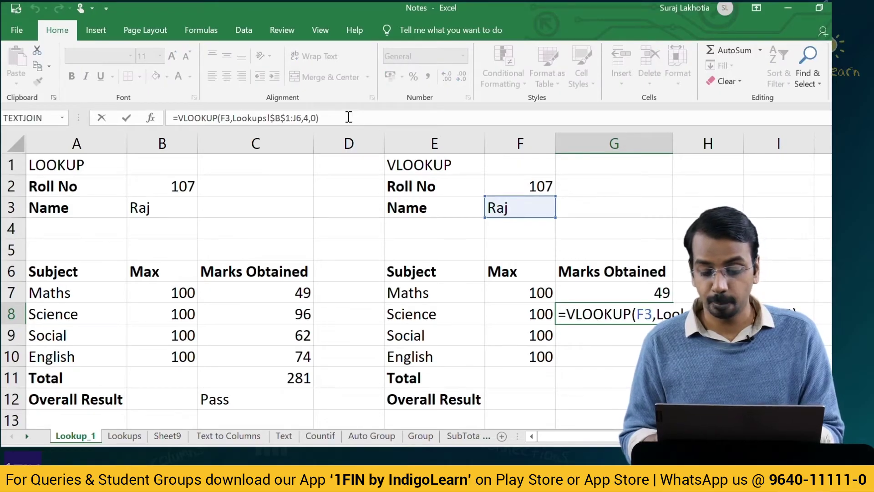
pyautogui.press('F4')
pyautogui.press('Return')
pyautogui.press('Up')
pyautogui.press('F2')
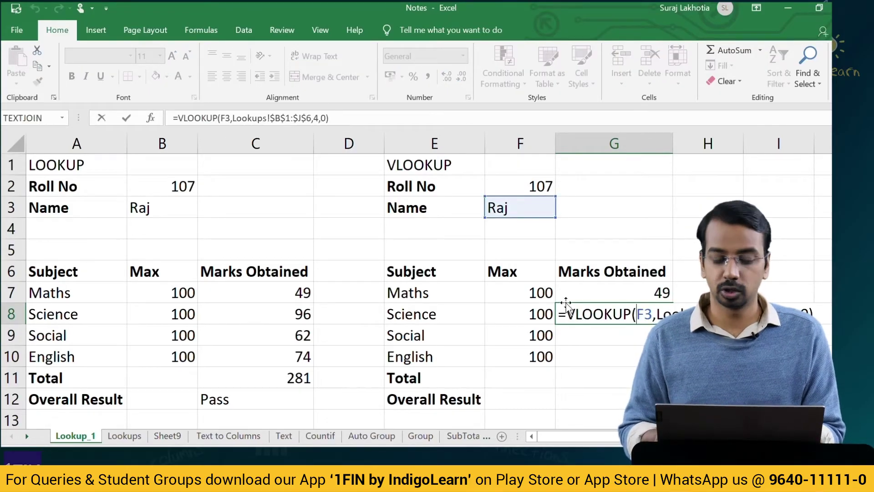
pyautogui.press('F4')
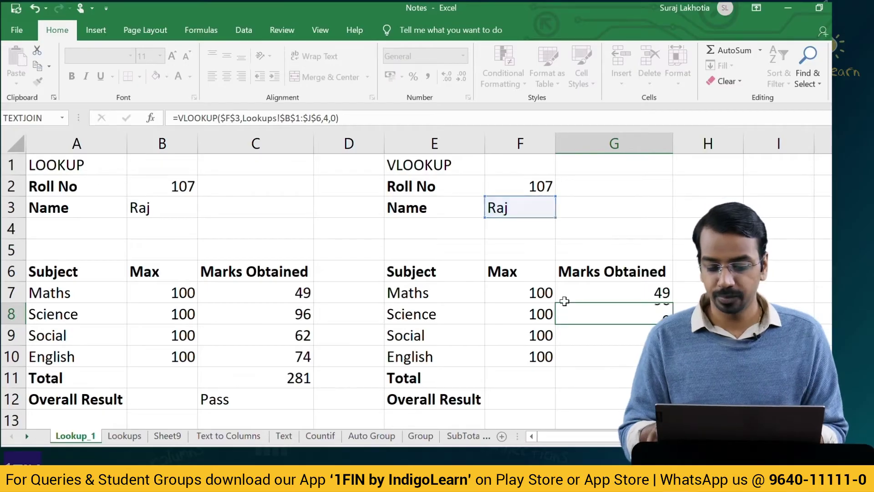
pyautogui.press('Return')
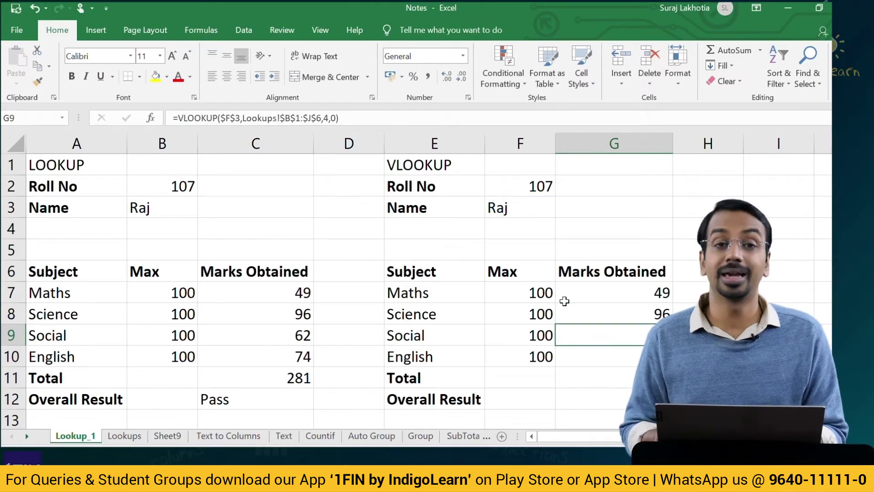
# Extend the name-based VLOOKUP to Social and English, with column index 5 in G9 and 6 in G10.
pyautogui.press('F2')
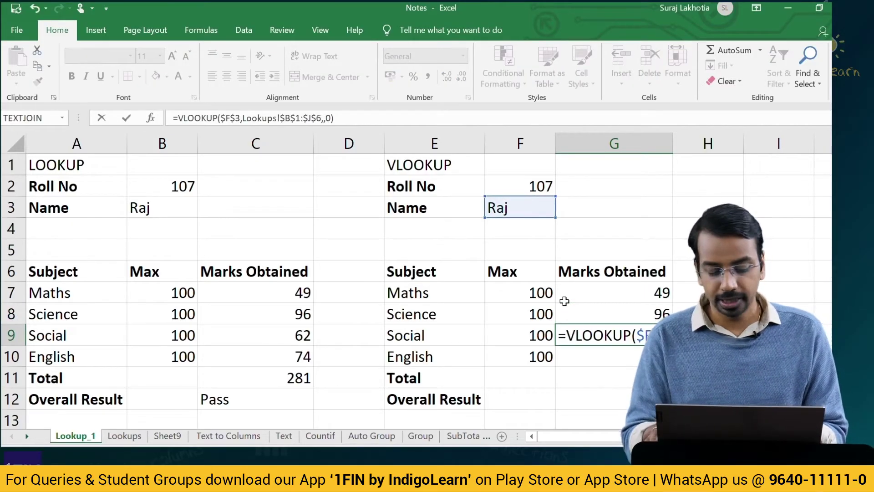
pyautogui.press('Return')
pyautogui.hotkey('ctrl', 'd')
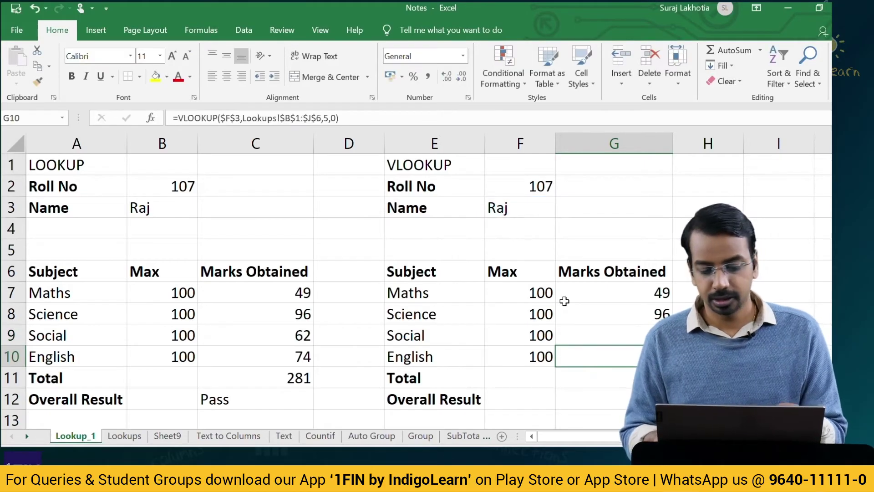
pyautogui.press('F2')
pyautogui.press('BackSpace')
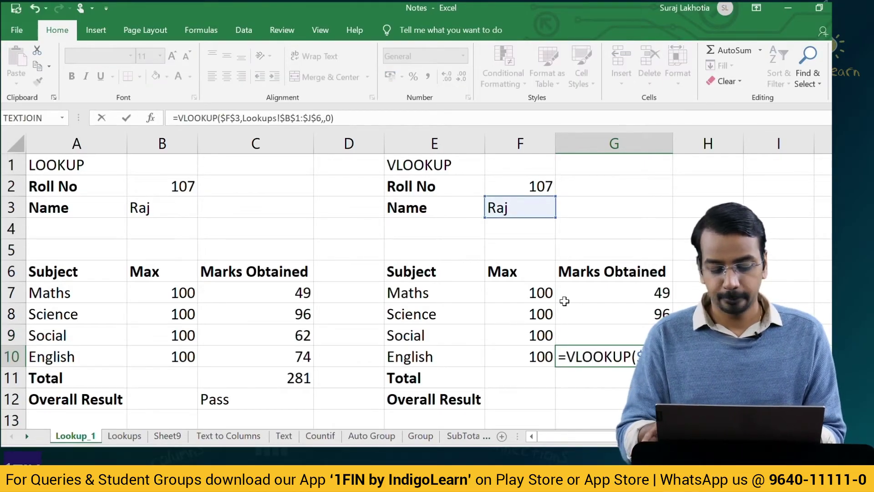
pyautogui.write('6')
pyautogui.press('Return')
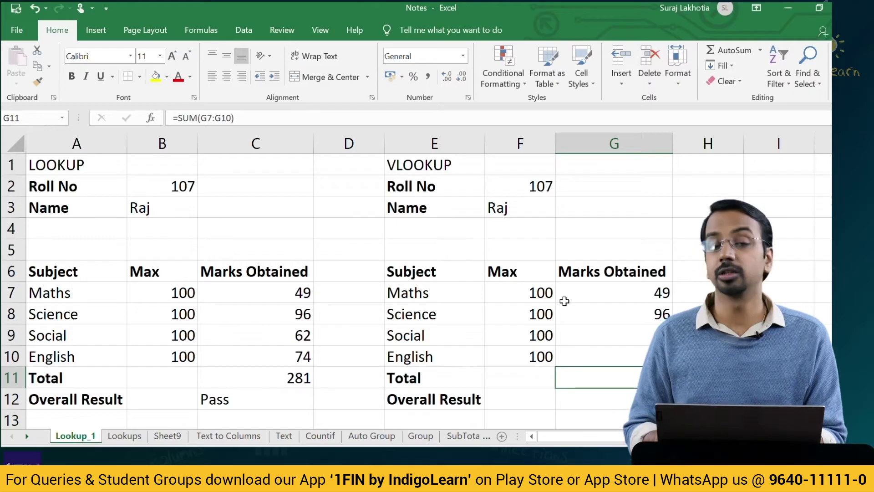
# Copy the English marks formula from G10 into the Overall Result cell G12.
pyautogui.press('Up')
pyautogui.hotkey('ctrl', 'c')
pyautogui.press('Down')
pyautogui.press('Down')
pyautogui.hotkey('ctrl', 'v')
pyautogui.press('F2')
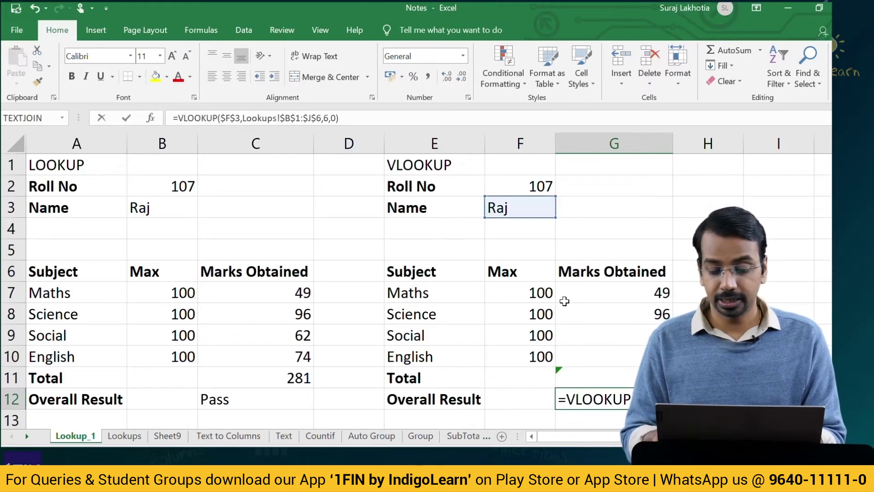
pyautogui.scroll(-1, 570, 301)
pyautogui.press('Return')
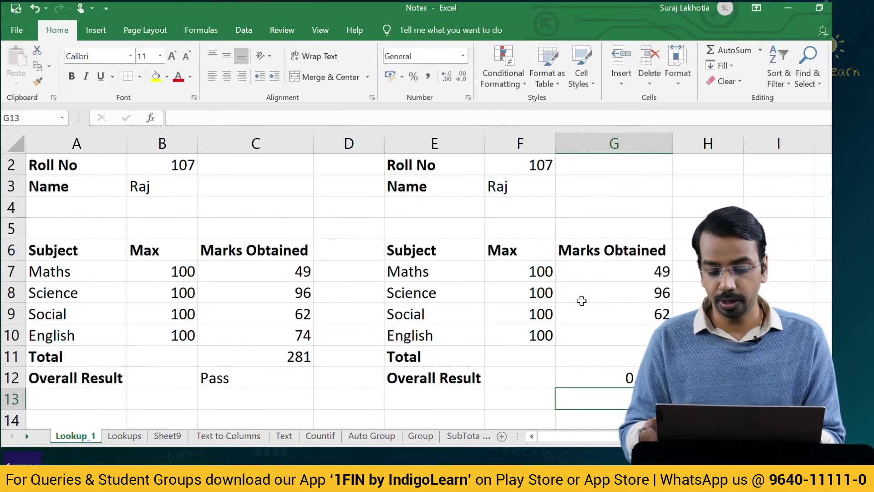
# Set the column index of the Overall Result formula in G12 to 9.
pyautogui.press('Up')
pyautogui.press('F2')
pyautogui.press('Left')
pyautogui.press('Left')
pyautogui.press('Left')
pyautogui.press('BackSpace')
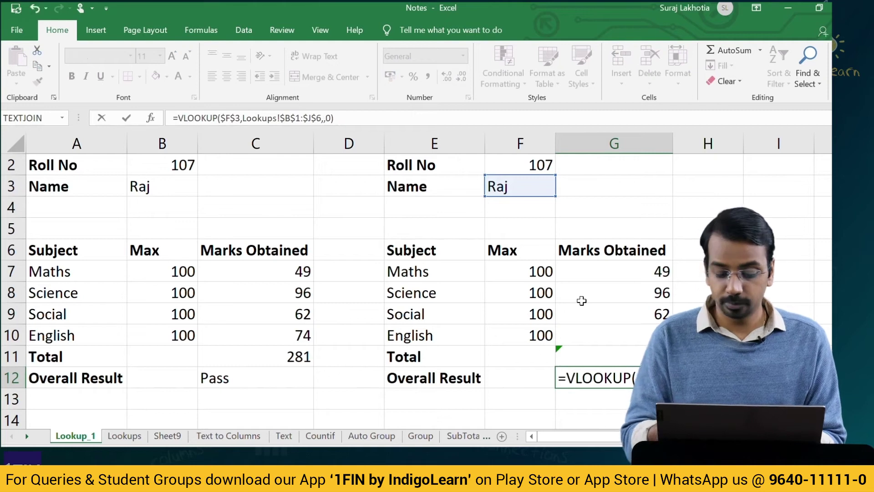
pyautogui.write('9')
pyautogui.press('Return')
pyautogui.press('Up')
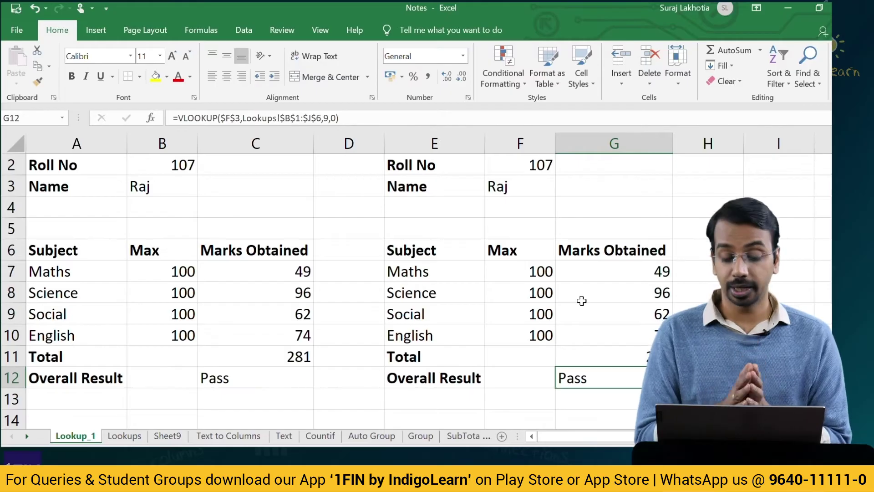
# Compare the lookup value and table range in the Maths formula in G7 with those in the Science formula in G8.
pyautogui.doubleClick(583, 273)
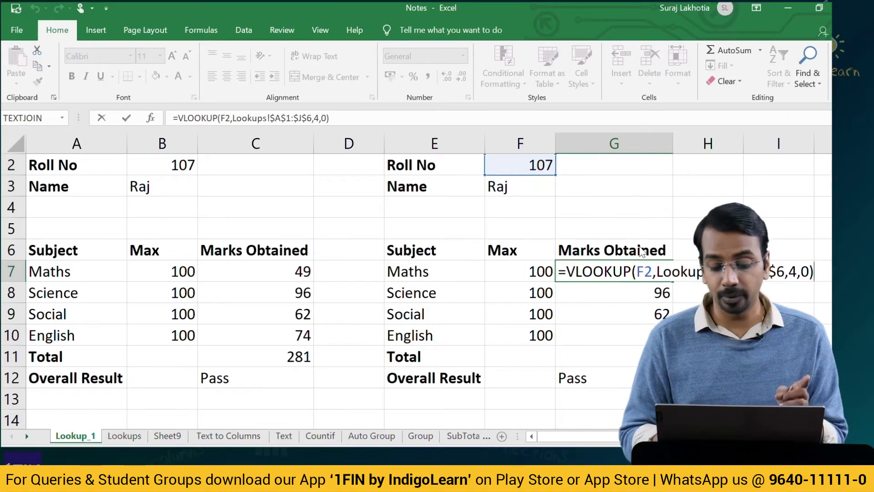
pyautogui.press('Return')
pyautogui.doubleClick(603, 292)
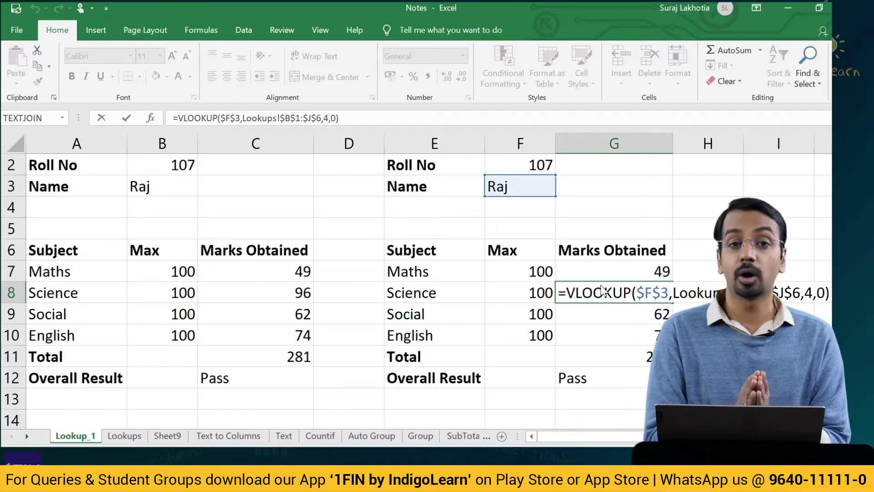
pyautogui.press('Escape')
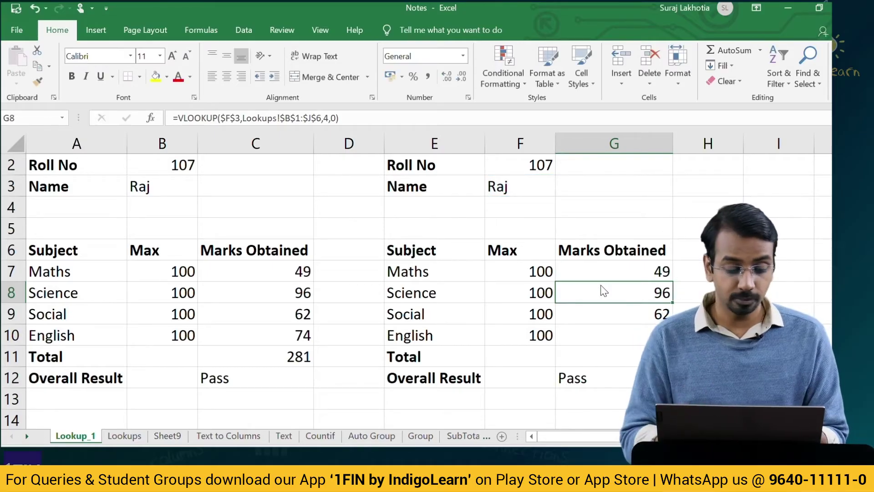
# Copy the Roll column A1:A6 on the Lookups sheet to K1, after the Result column.
pyautogui.click(122, 436)
pyautogui.click(35, 166)
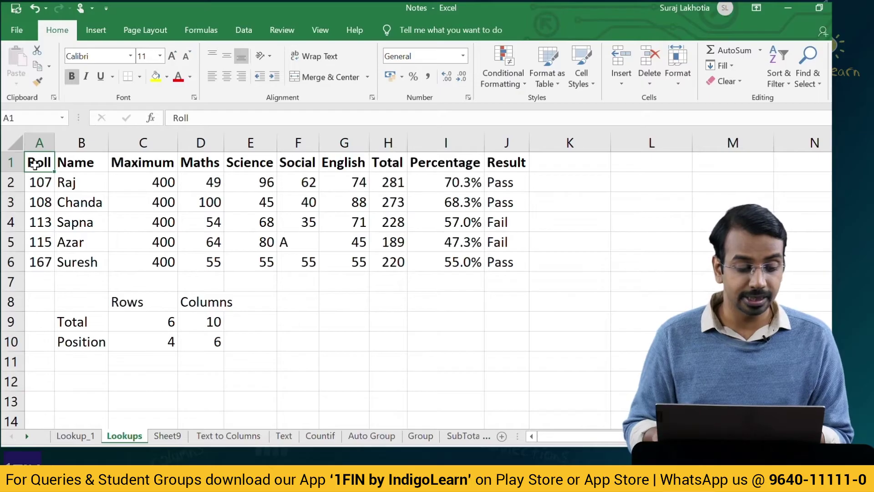
pyautogui.hotkey('ctrl', 'shift', 'Down')
pyautogui.hotkey('ctrl', 'c')
pyautogui.press('Right')
pyautogui.press('Right')
pyautogui.press('Right')
pyautogui.press('Right')
pyautogui.press('Right')
pyautogui.press('Right')
pyautogui.press('Right')
pyautogui.press('Right')
pyautogui.press('Right')
pyautogui.press('Right')
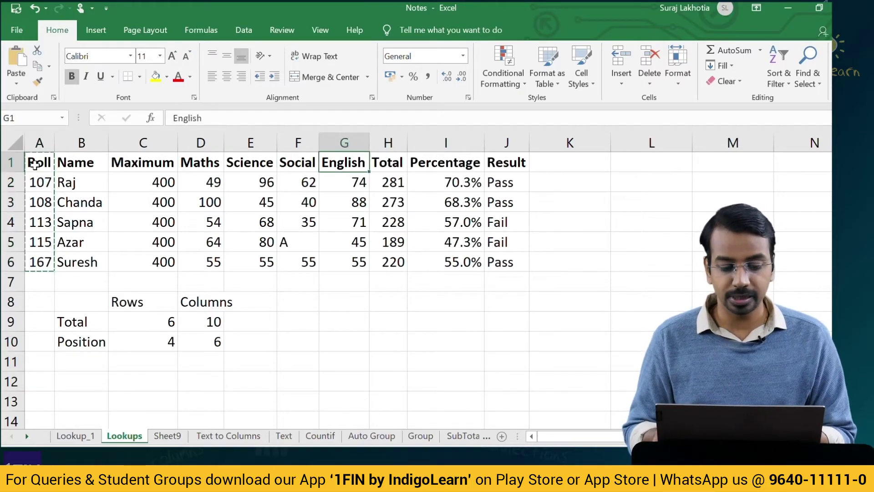
pyautogui.hotkey('ctrl', 'v')
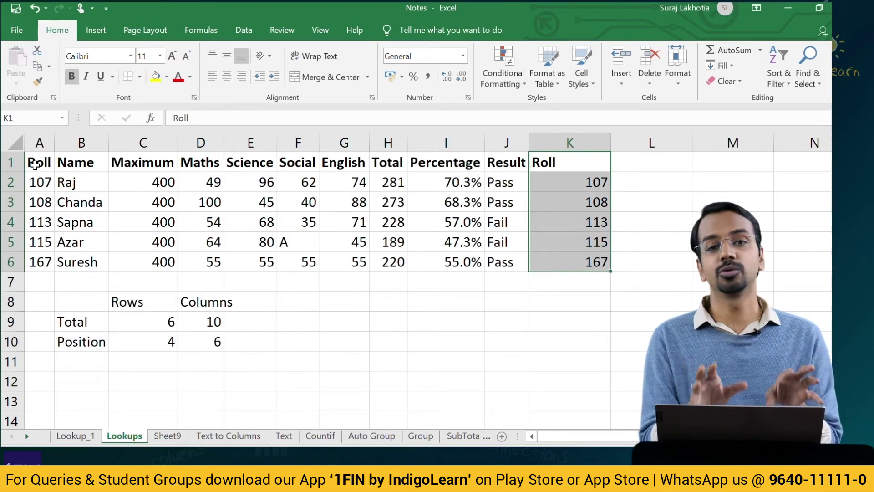
# Delete the duplicate Roll data in K1:K6 of the Lookups sheet.
pyautogui.click(338, 145)
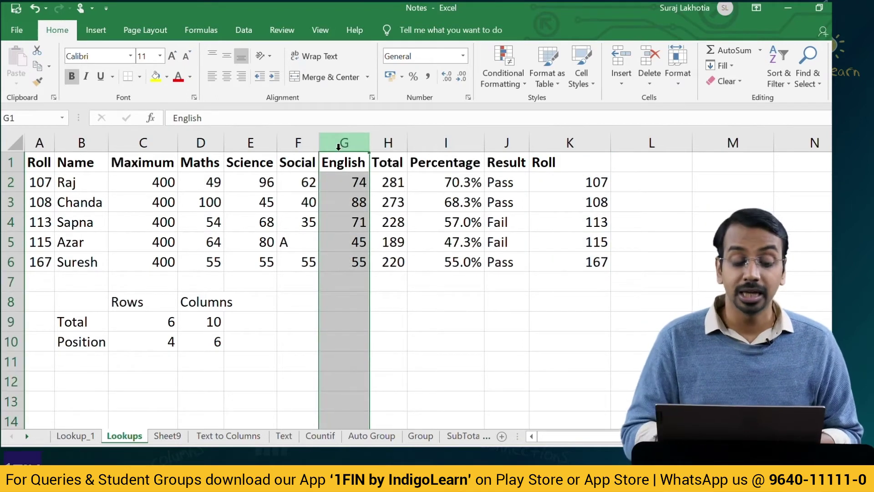
pyautogui.moveTo(300, 145); pyautogui.dragTo(189, 146)
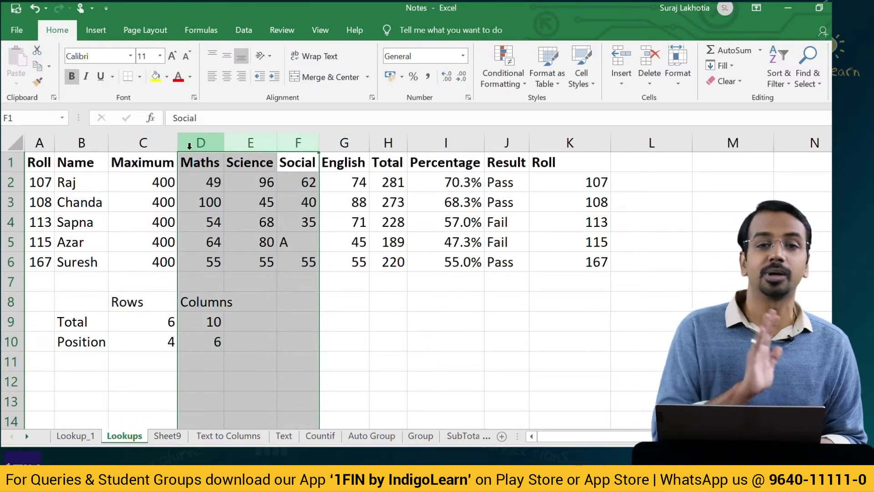
pyautogui.moveTo(570, 163); pyautogui.dragTo(565, 253)
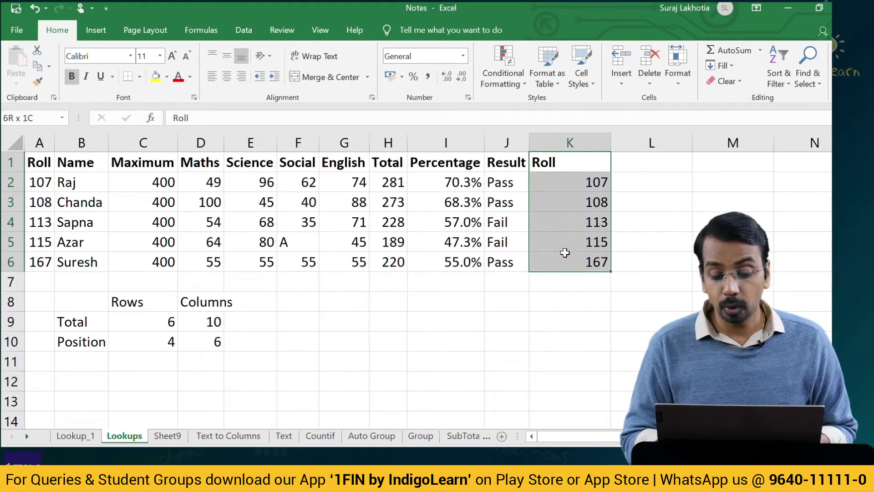
pyautogui.press('Delete')
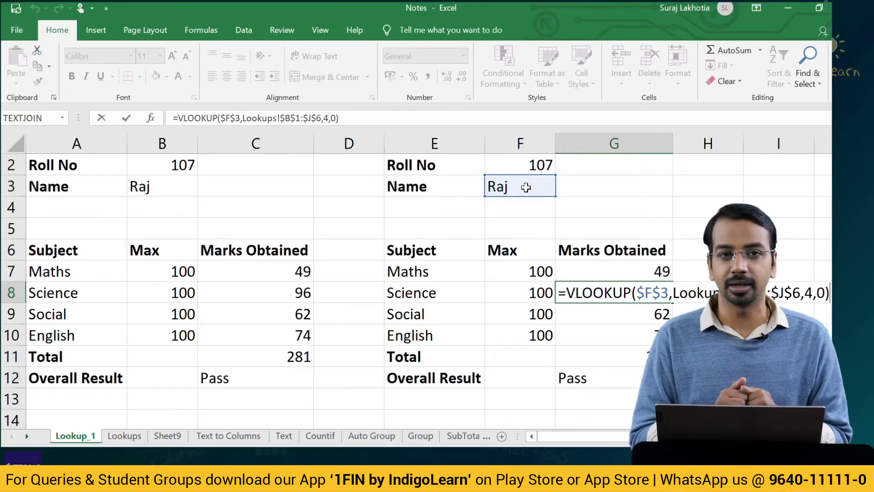
# Enter the headers Roll No in A15 and Name in B15 below the marks card on the Lookup_1 sheet.
pyautogui.press('Return')
pyautogui.scroll(-2, 273, 273)
pyautogui.click(88, 314)
pyautogui.write('Rol')
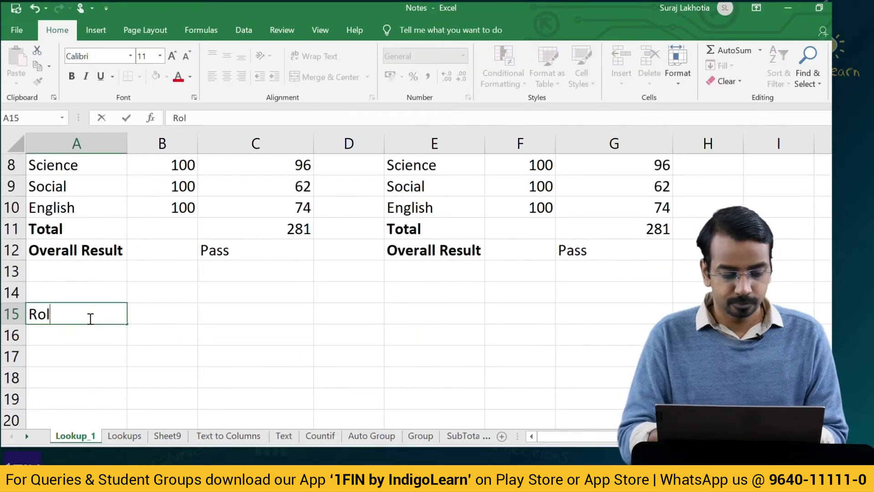
pyautogui.write('l No')
pyautogui.press('Return')
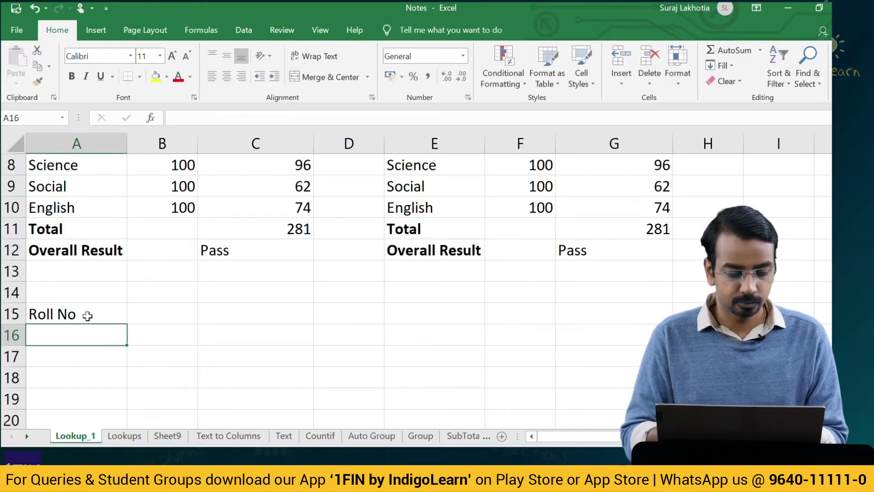
pyautogui.press('Up')
pyautogui.press('Right')
pyautogui.write('Name')
pyautogui.press('Return')
# Make the Roll No and Name headers in A15:B15 bold.
pyautogui.click(88, 315)
pyautogui.hotkey('shift', 'Right')
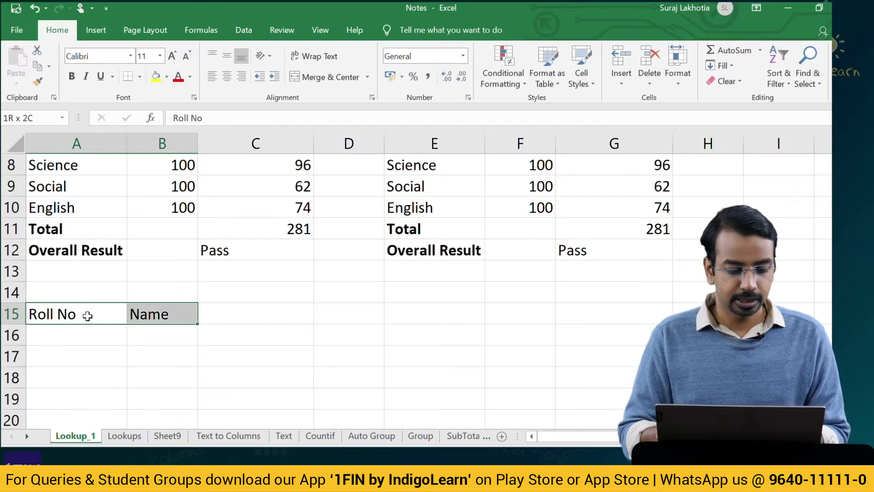
pyautogui.hotkey('ctrl', 'b')
pyautogui.click(88, 314)
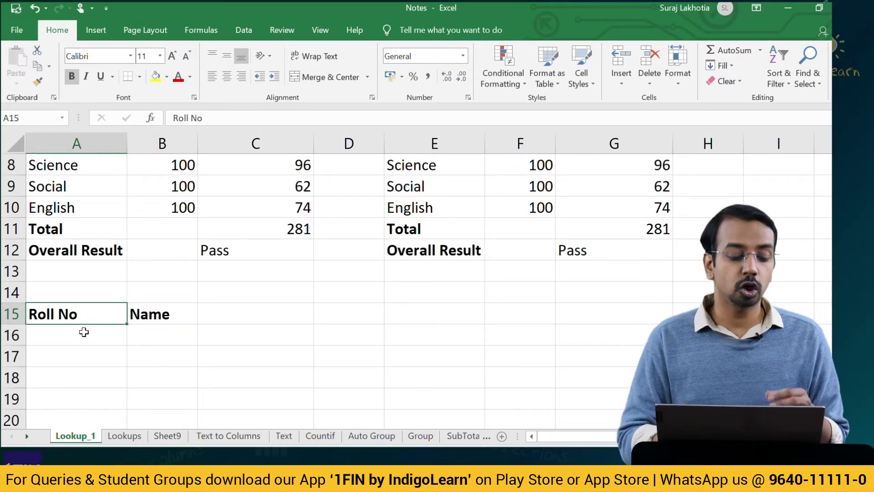
# Enter the roll numbers 107, 108 and 113 in A16:A18 under the Roll No header on the Lookup_1 sheet.
pyautogui.click(183, 328)
pyautogui.press('Left')
pyautogui.write('107')
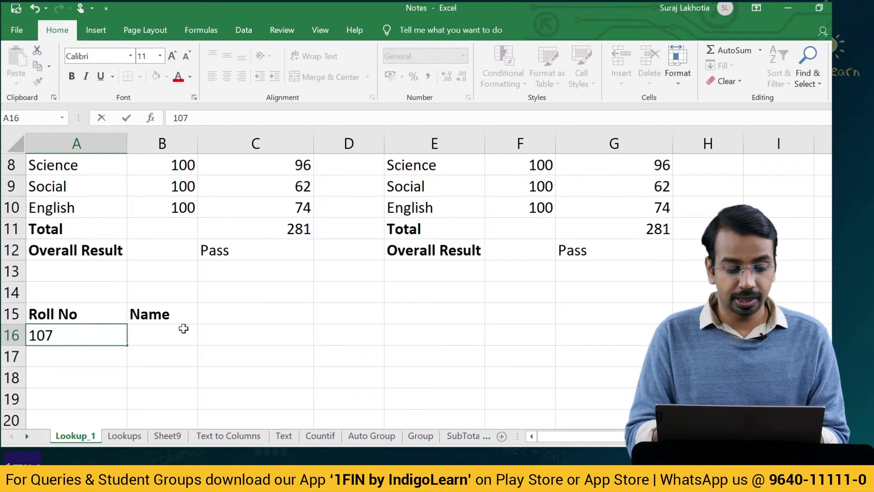
pyautogui.press('Return')
pyautogui.write('108')
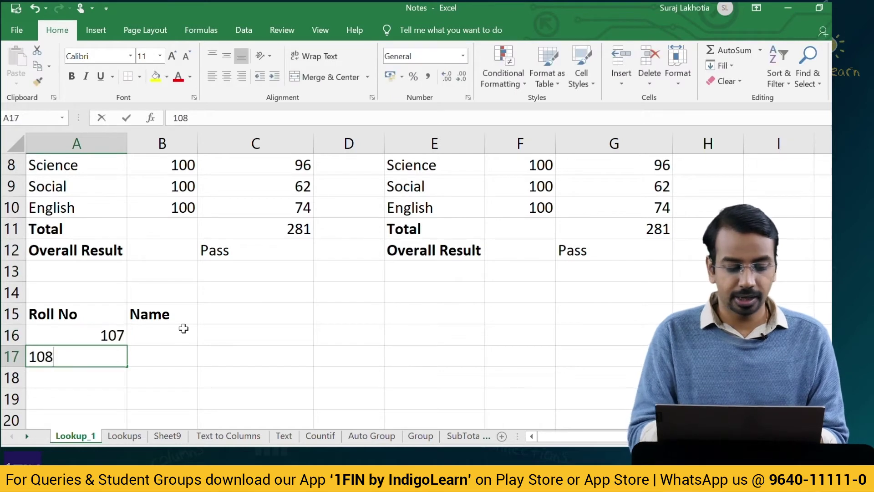
pyautogui.press('Return')
pyautogui.write('113')
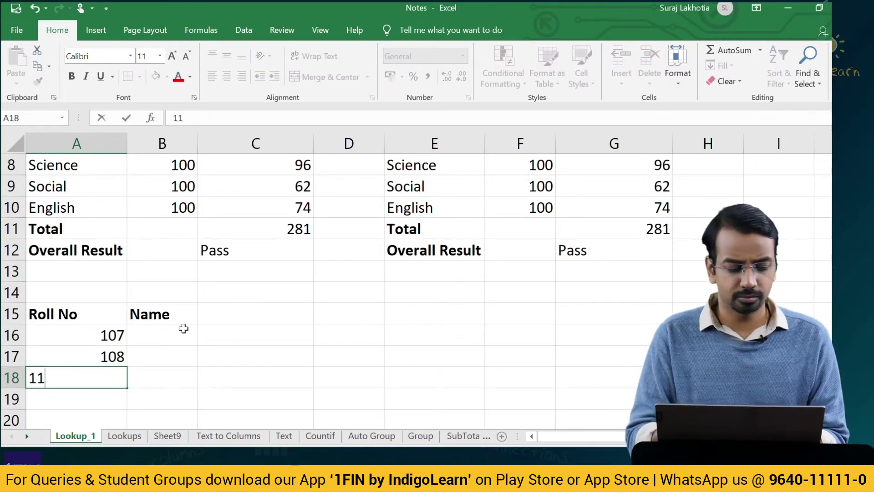
pyautogui.press('Return')
pyautogui.press('Right')
pyautogui.press('Up')
pyautogui.press('Up')
pyautogui.press('Up')
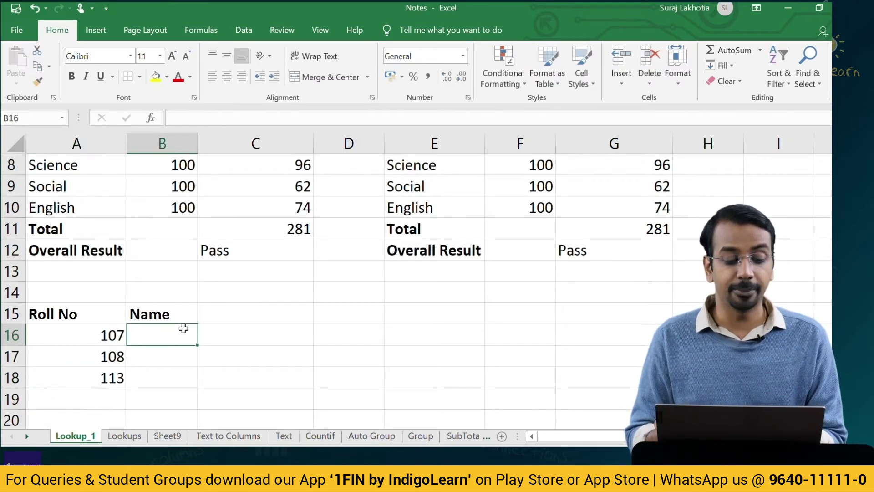
pyautogui.write('=vl')
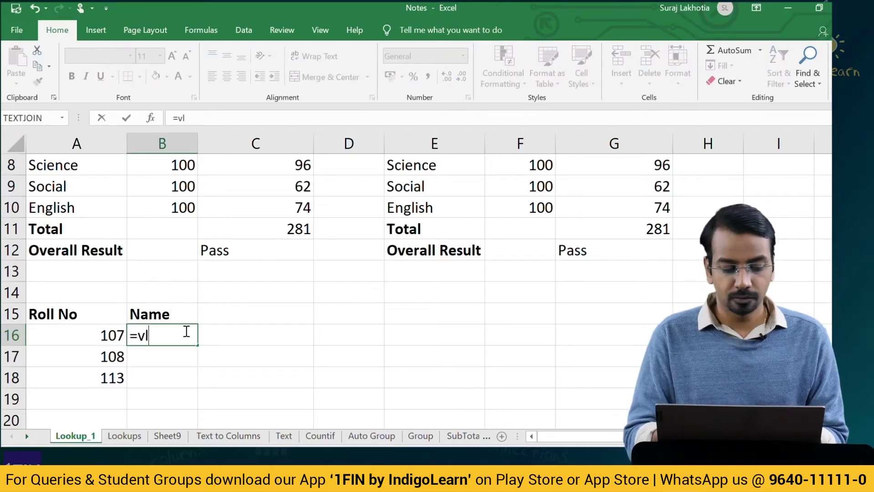
pyautogui.press('Tab')
pyautogui.press('Left')
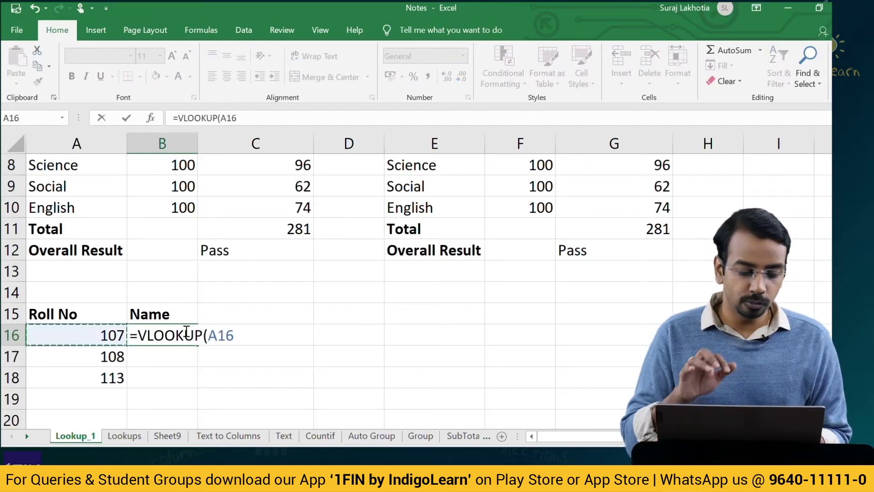
pyautogui.click(125, 436)
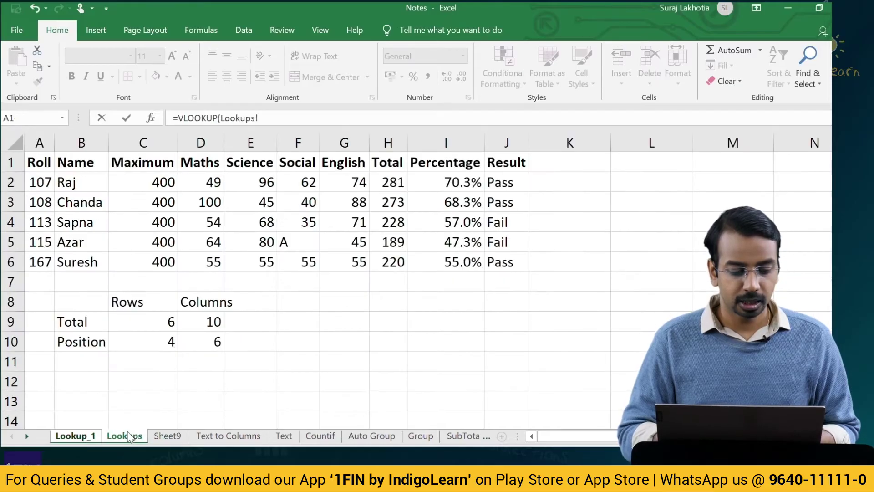
pyautogui.moveTo(36, 160); pyautogui.dragTo(76, 260)
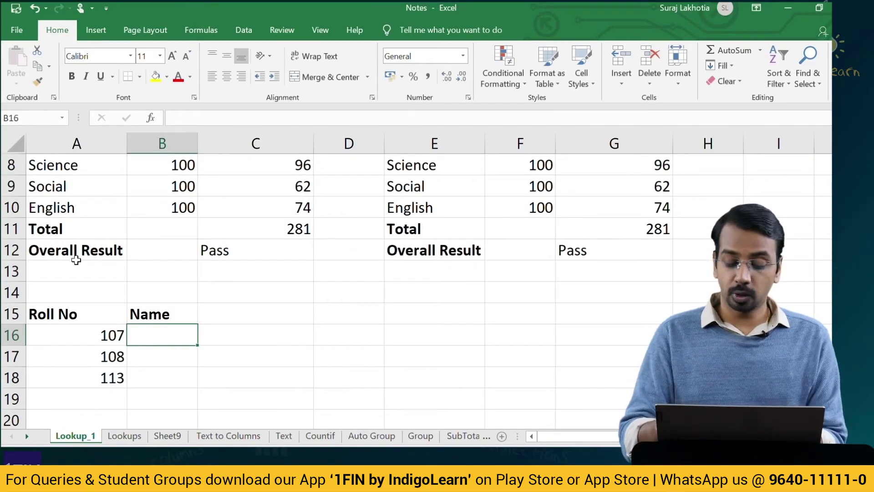
# Enter =VLOOKUP(A16,Lookups!$A$1:$B$6,2,) in B16 to fetch the student's name by roll number.
pyautogui.write('=vloo')
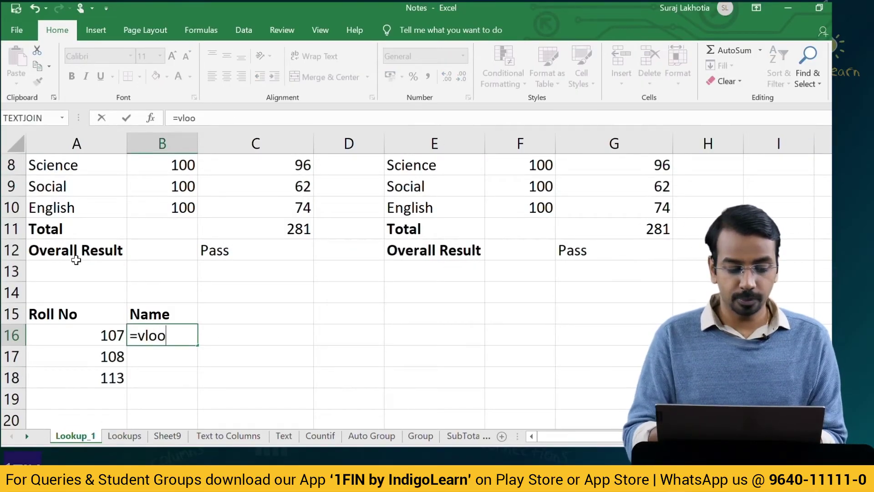
pyautogui.press('Tab')
pyautogui.press('Left')
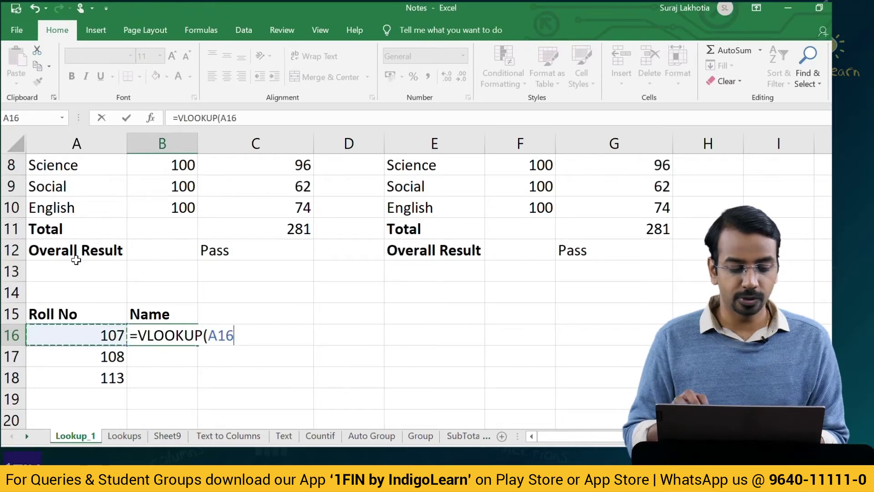
pyautogui.write(',')
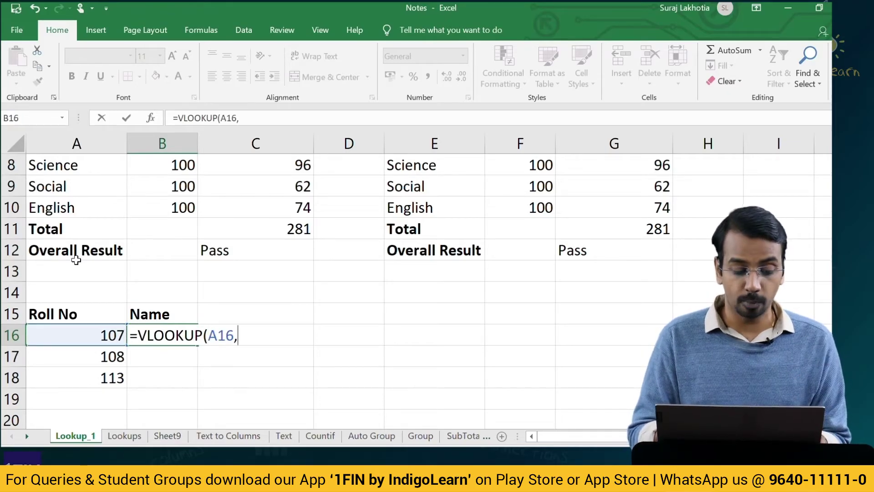
pyautogui.click(121, 435)
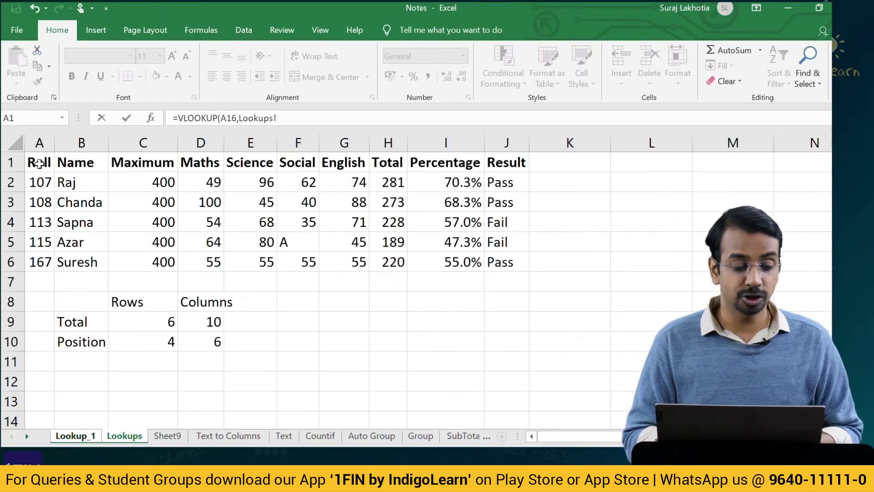
pyautogui.moveTo(39, 163); pyautogui.dragTo(94, 267)
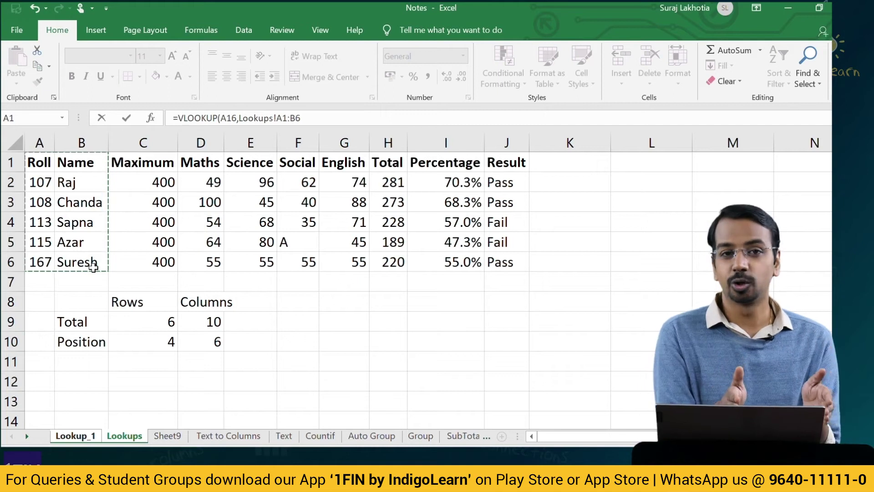
pyautogui.press('F4')
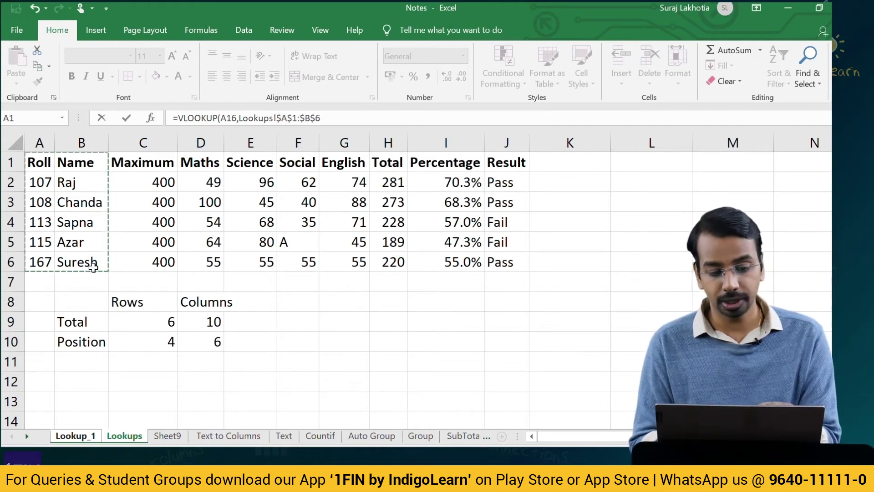
pyautogui.write(',')
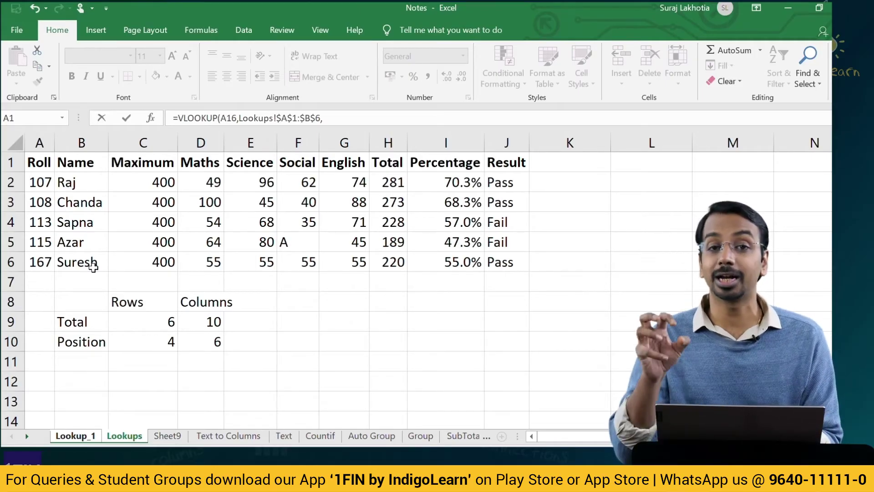
pyautogui.write('2,')
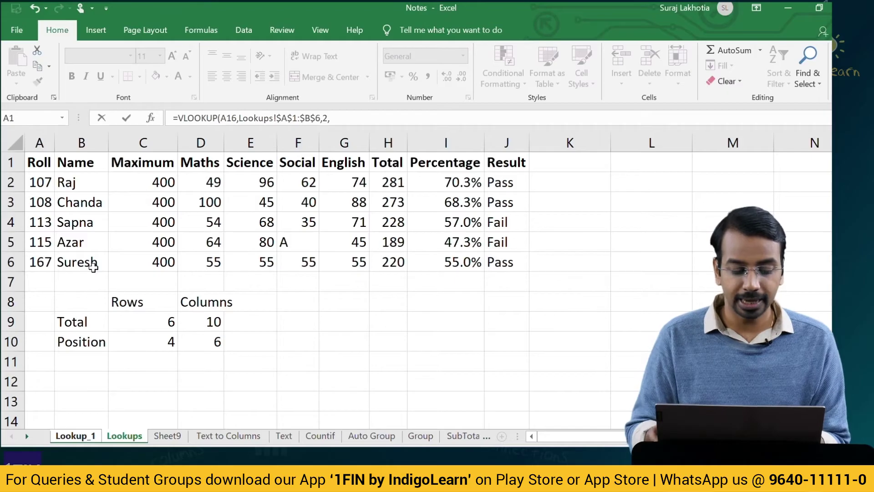
pyautogui.press('Return')
pyautogui.press('Up')
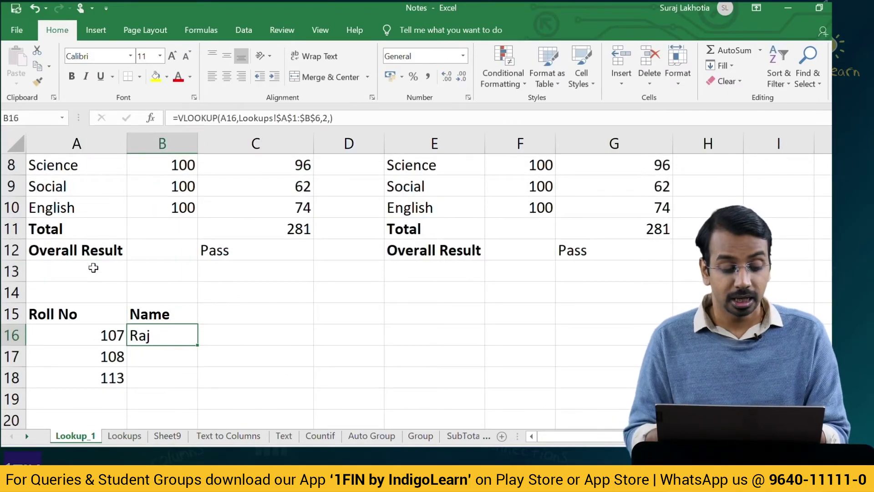
pyautogui.press('F2')
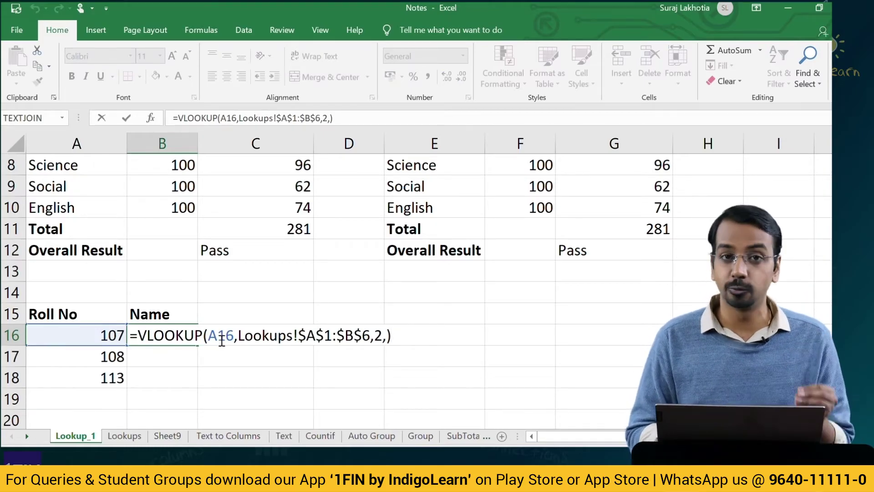
pyautogui.press('Return')
# Copy the VLOOKUP formula from B16 to B17 and B18 and check the cell references in both copies.
pyautogui.press('Up')
pyautogui.hotkey('ctrl', 'c')
pyautogui.press('Down')
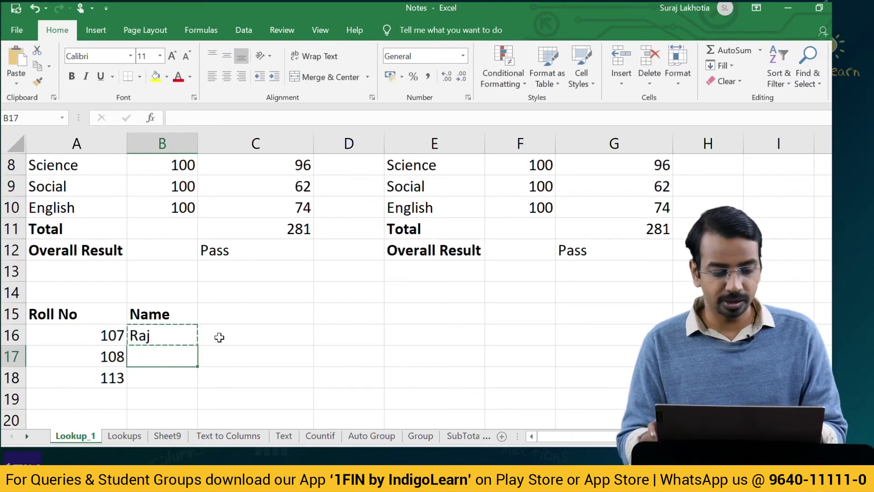
pyautogui.hotkey('ctrl', 'v')
pyautogui.press('F2')
pyautogui.press('Escape')
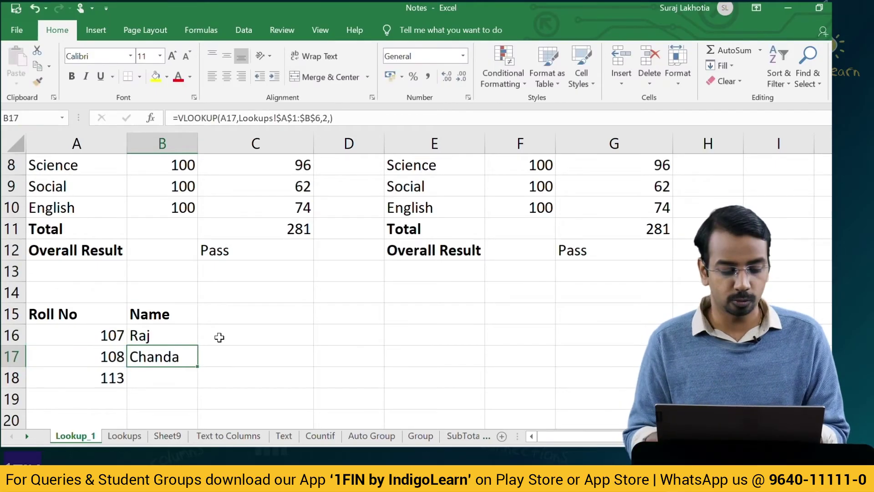
pyautogui.press('Down')
pyautogui.hotkey('ctrl', 'v')
pyautogui.press('F2')
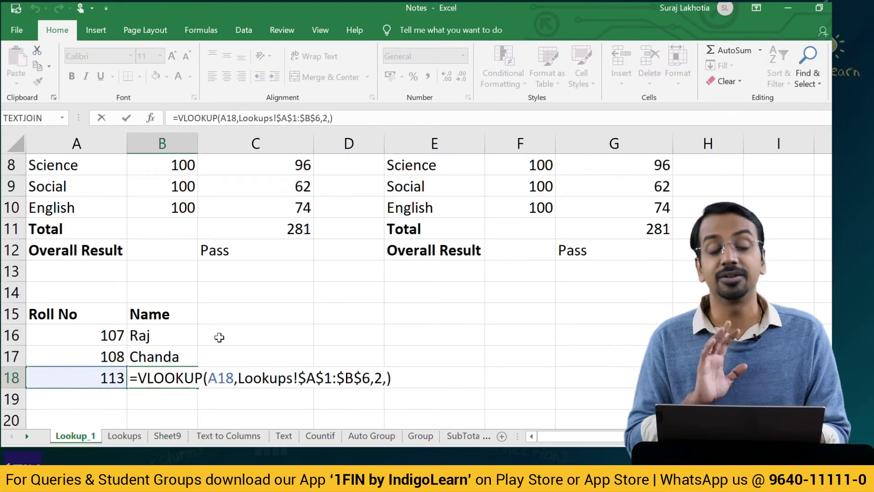
pyautogui.press('Escape')
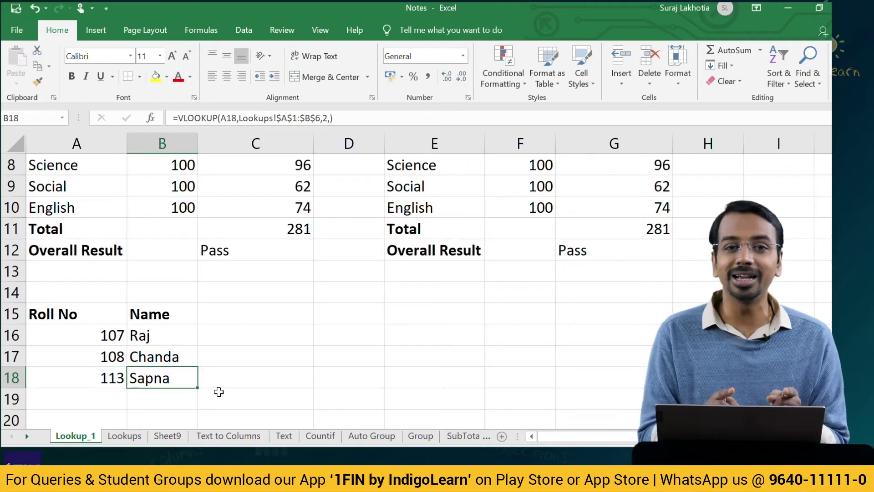
pyautogui.press('F2')
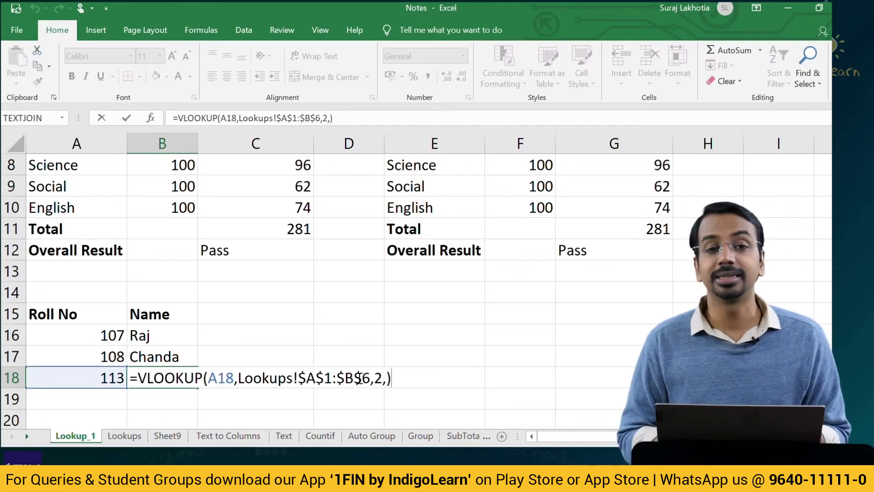
pyautogui.hotkey('ctrl', 'Return')
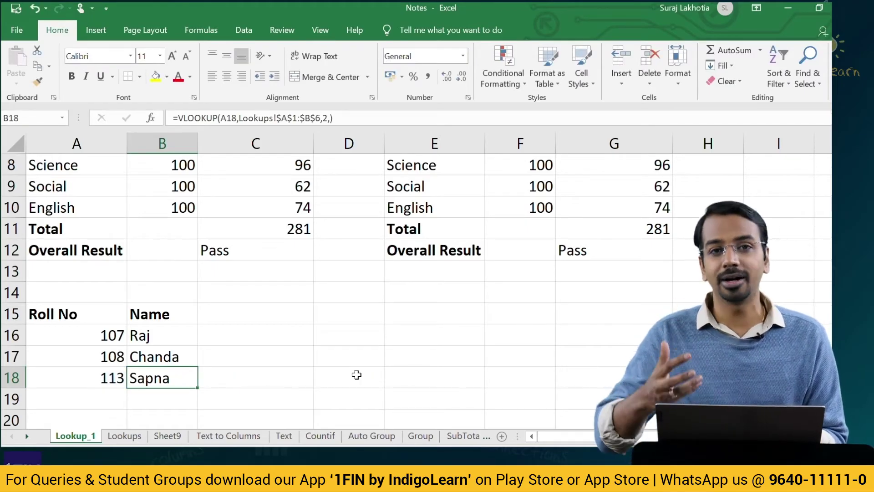
# Replace the formula in B18 with =VLOOKUP(A18,Lookups!A:B,2,0), using whole columns A:B of the Lookups sheet as the table.
pyautogui.write('=')
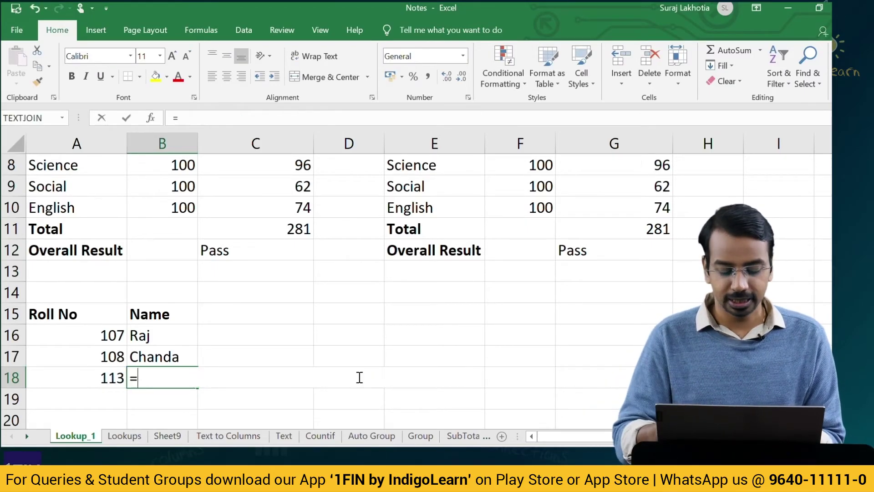
pyautogui.write('vlo')
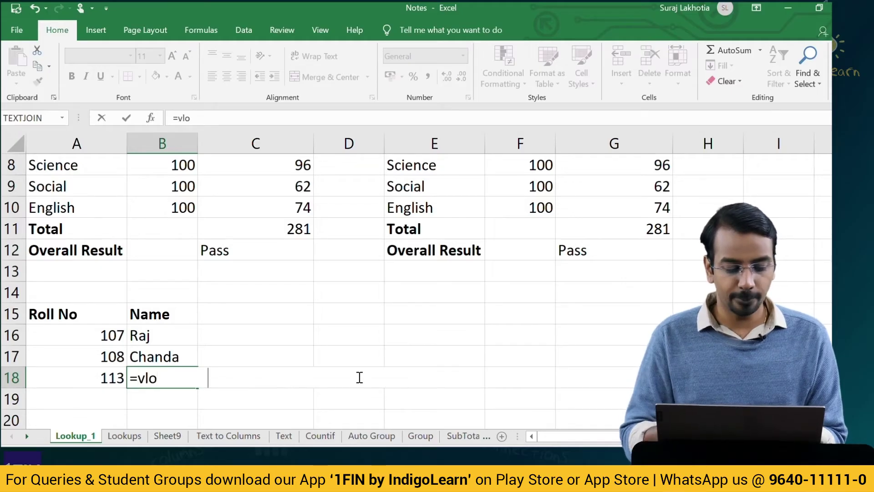
pyautogui.press('Tab')
pyautogui.click(84, 380)
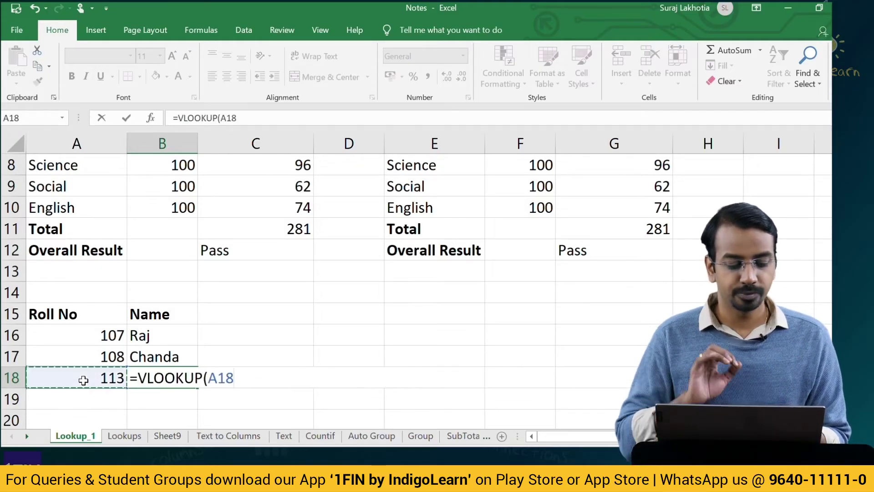
pyautogui.write(',')
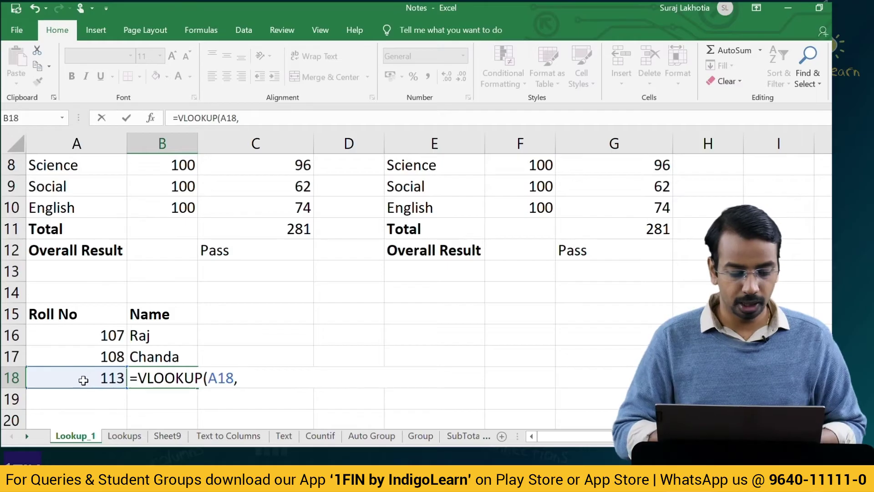
pyautogui.click(124, 436)
pyautogui.click(44, 149)
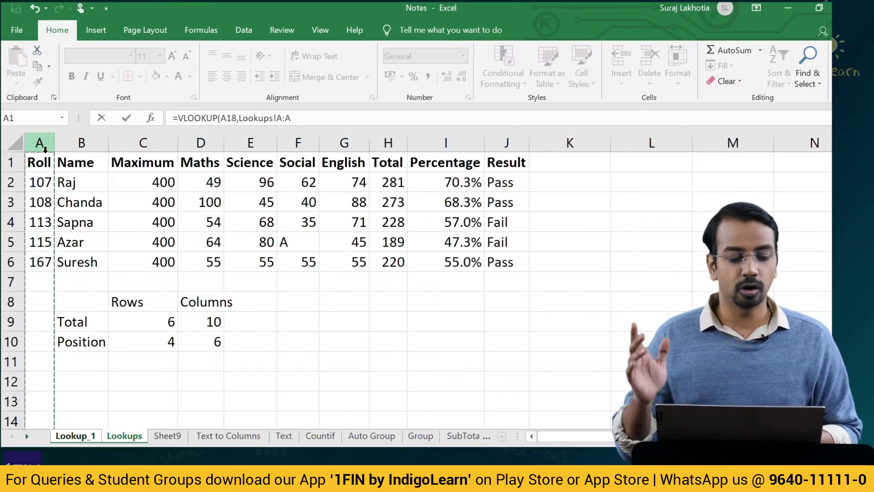
pyautogui.hotkey('shift', 'Right')
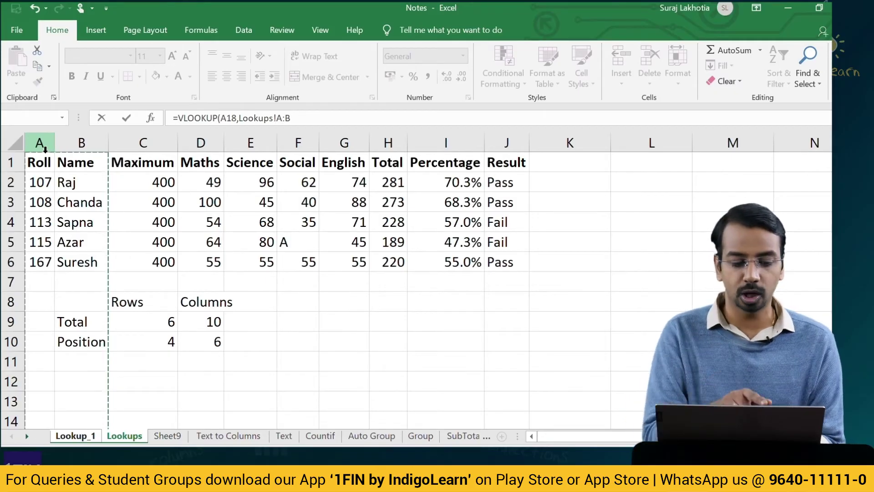
pyautogui.write(',2')
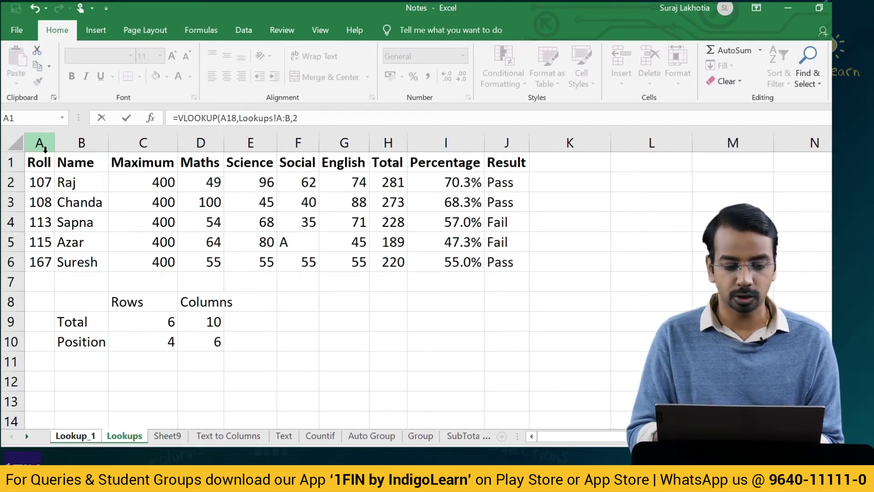
pyautogui.write(',0')
pyautogui.press('Return')
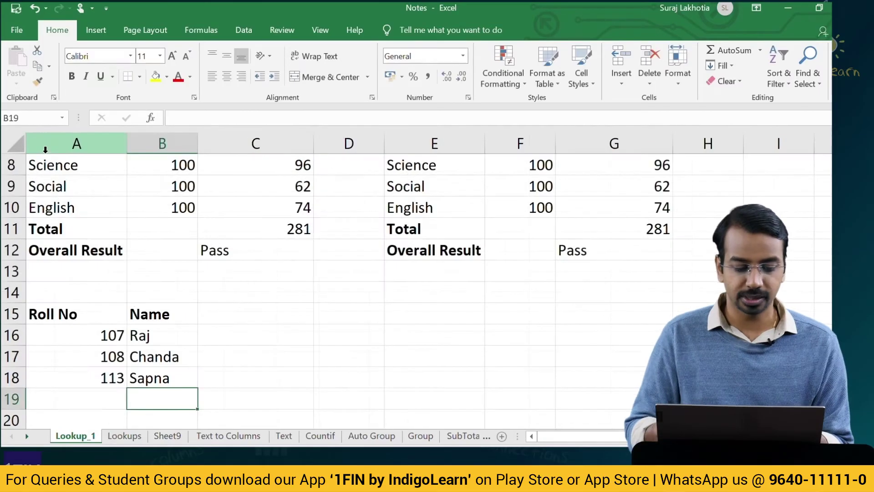
# Enter the header Roll No in D15, beside the existing Roll No and Name table.
pyautogui.press('Up')
pyautogui.press('Right')
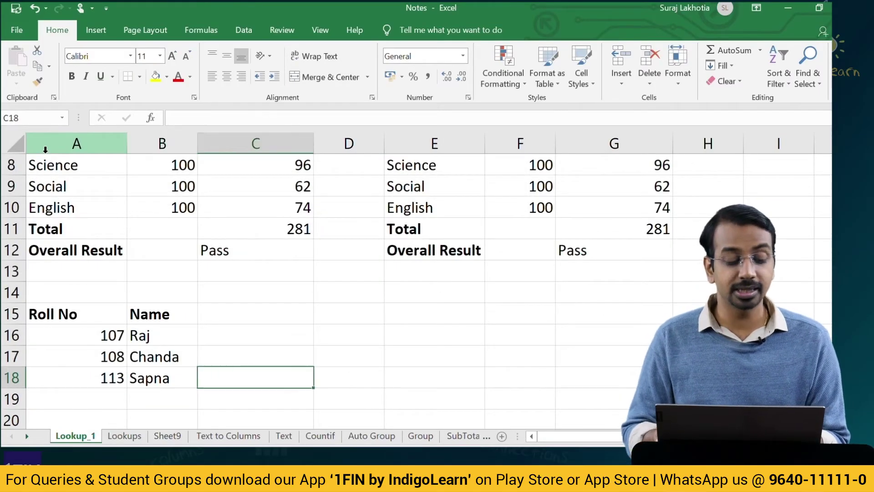
pyautogui.press('Up')
pyautogui.press('Up')
pyautogui.press('Up')
pyautogui.press('Right')
pyautogui.write('Roll No')
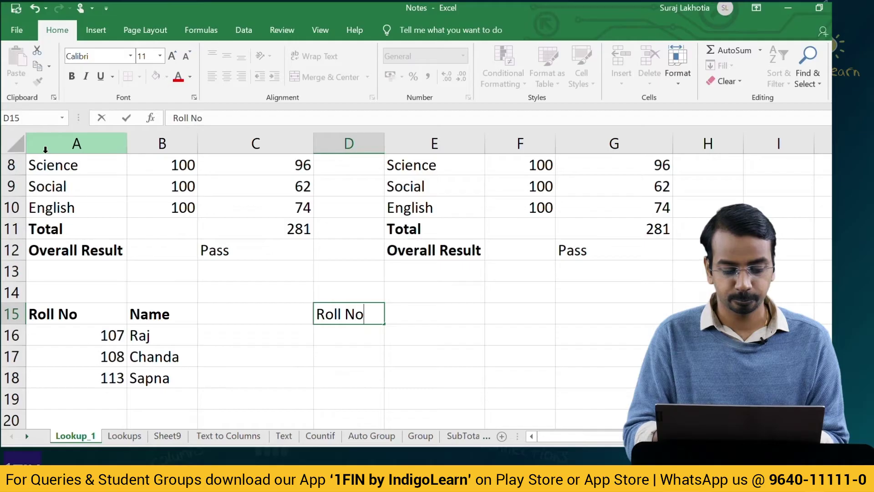
pyautogui.press('Return')
pyautogui.press('Up')
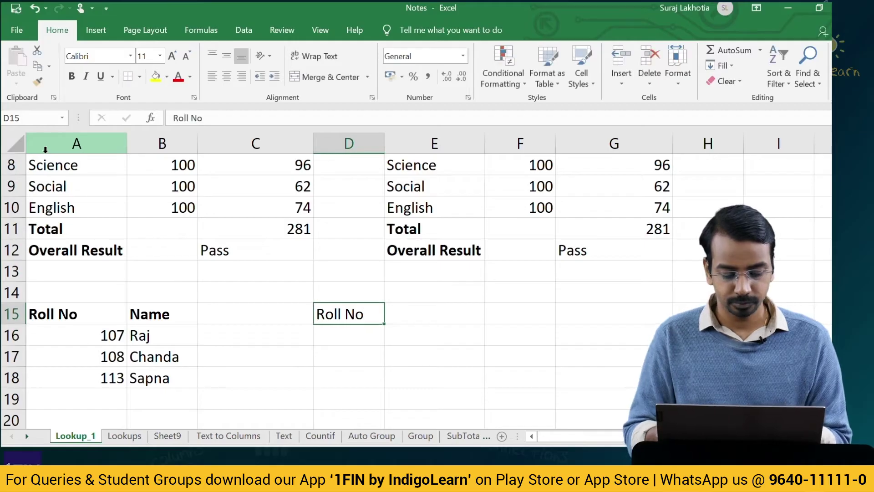
# Make the Roll No header in D15 bold and enter the header Name beside it in E15.
pyautogui.hotkey('ctrl', 'b')
pyautogui.press('Right')
pyautogui.write('Name')
pyautogui.press('Return')
pyautogui.press('Right')
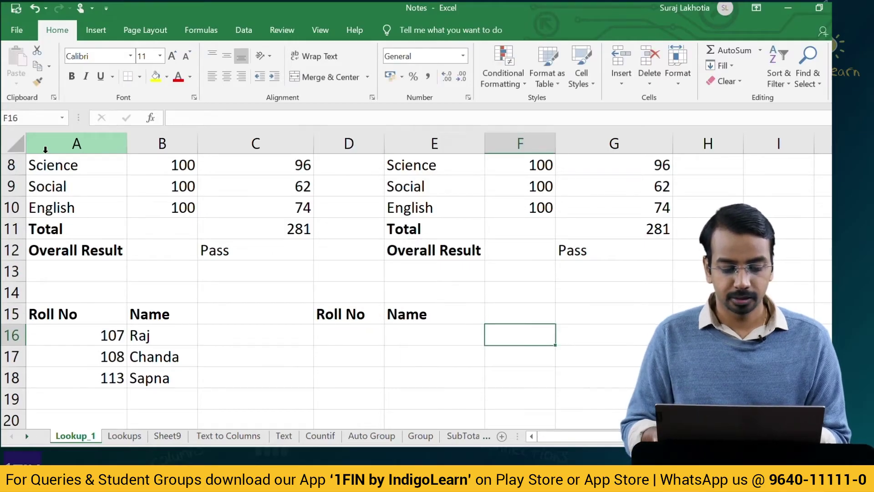
# Enter roll number 113 in D16, under the new Roll No header.
pyautogui.press('Left')
pyautogui.press('Left')
pyautogui.press('Left')
pyautogui.press('Left')
pyautogui.press('Left')
pyautogui.press('Down')
pyautogui.press('Down')
pyautogui.hotkey('ctrl', 'c')
pyautogui.press('Right')
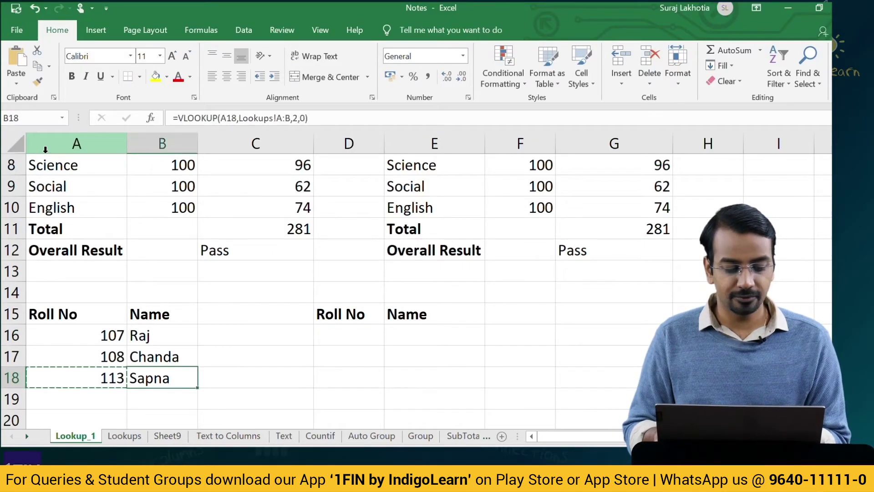
pyautogui.press('Right')
pyautogui.press('Right')
pyautogui.press('Up')
pyautogui.press('Up')
pyautogui.write('113')
pyautogui.press('Right')
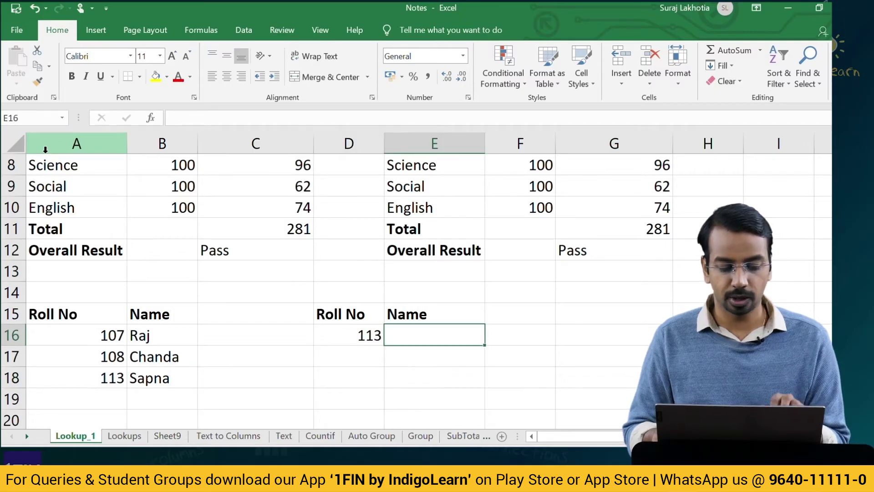
# Copy the VLOOKUP formula from B18 to E16 and check the table reference in the copy.
pyautogui.press('Left')
pyautogui.press('Left')
pyautogui.press('Left')
pyautogui.press('Left')
pyautogui.press('Down')
pyautogui.press('Down')
pyautogui.press('Right')
pyautogui.hotkey('ctrl', 'c')
pyautogui.press('Right')
pyautogui.press('Right')
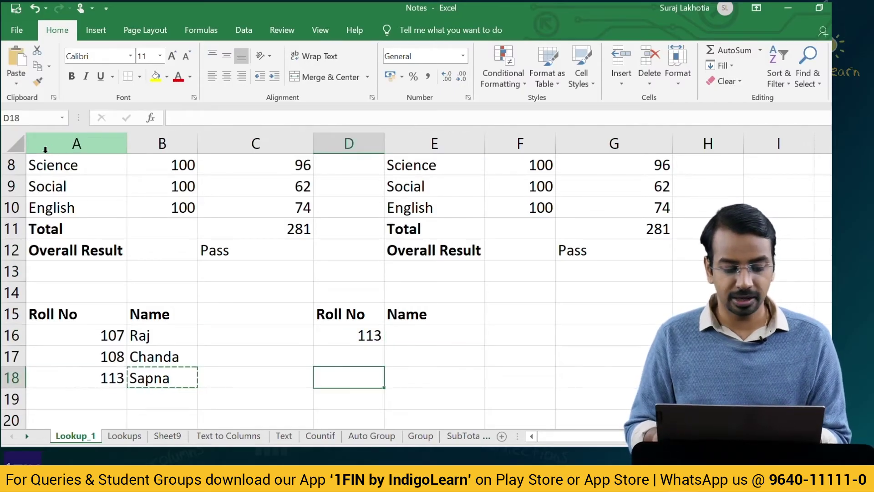
pyautogui.press('Up')
pyautogui.press('Up')
pyautogui.press('Right')
pyautogui.press('Return')
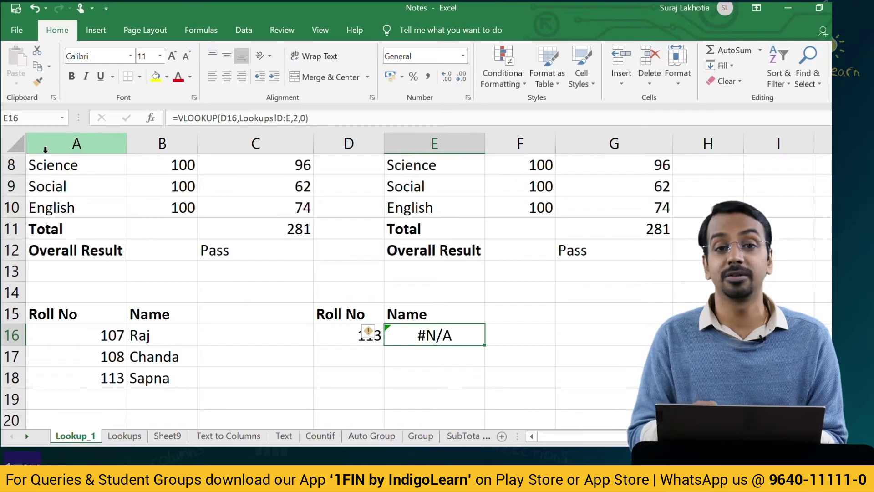
pyautogui.press('F2')
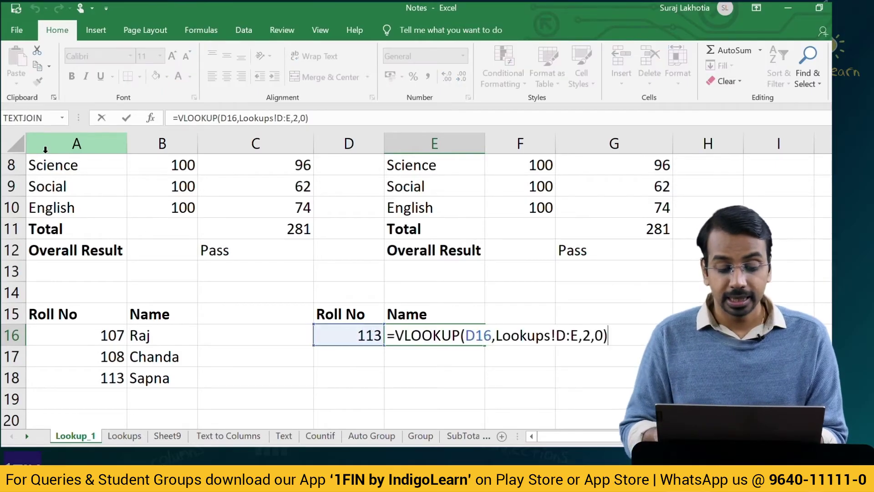
pyautogui.press('Escape')
# Make the table columns in the B18 VLOOKUP formula absolute, as Lookups!$A:$B.
pyautogui.press('Left')
pyautogui.press('Left')
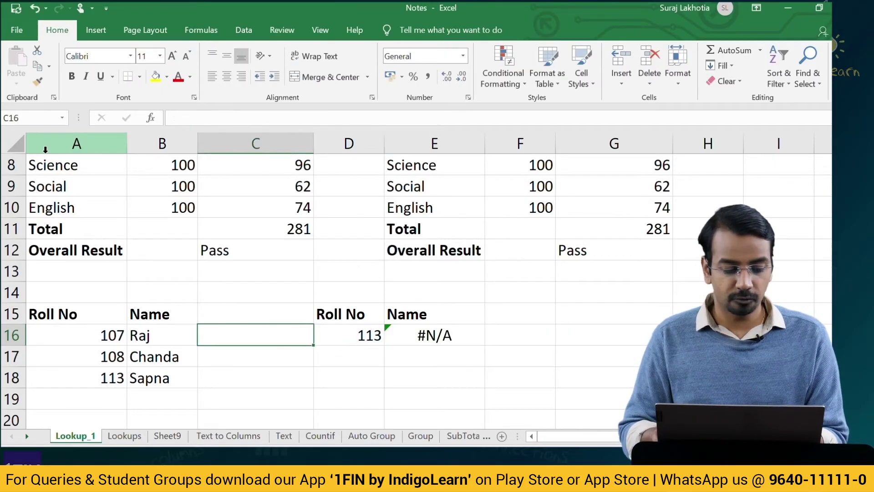
pyautogui.press('Left')
pyautogui.press('Down')
pyautogui.press('F2')
pyautogui.press('Escape')
pyautogui.press('Down')
pyautogui.press('F2')
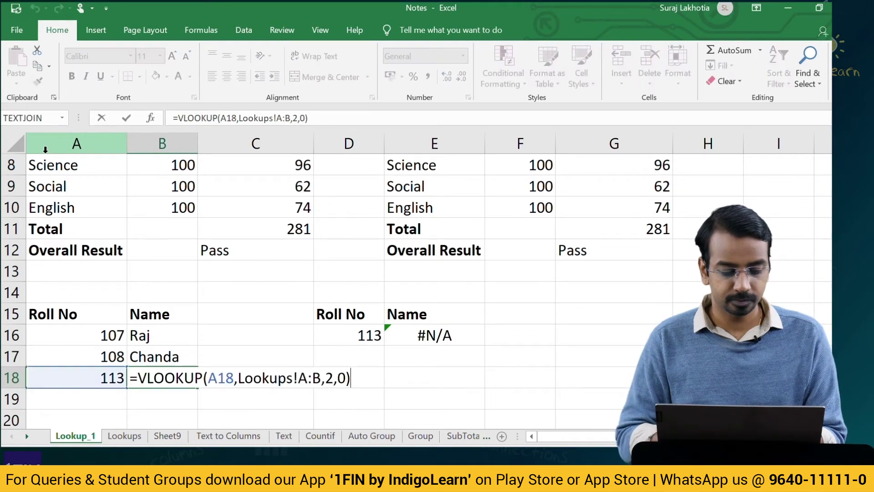
pyautogui.doubleClick(313, 379)
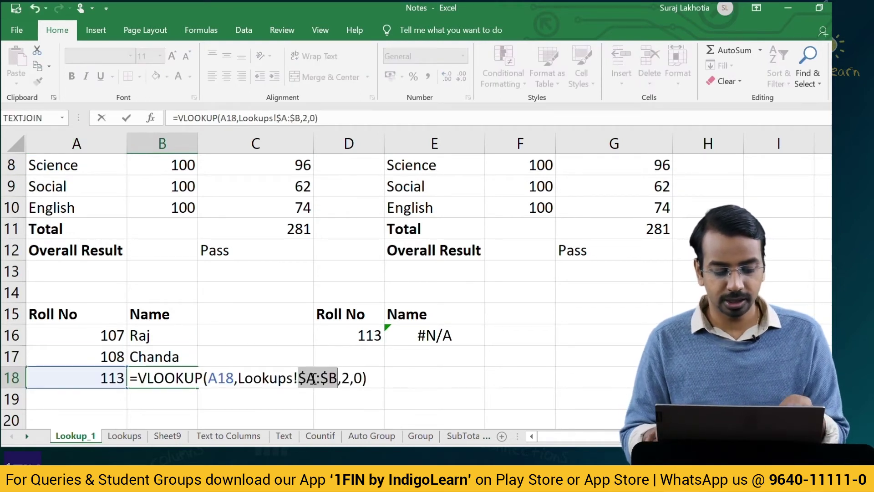
pyautogui.press('Escape')
# Copy the VLOOKUP formula with absolute columns from B18 to E16, replacing the formula there.
pyautogui.hotkey('ctrl', 'c')
pyautogui.press('Right')
pyautogui.press('Right')
pyautogui.press('Right')
pyautogui.press('Up')
pyautogui.press('Up')
pyautogui.press('Return')
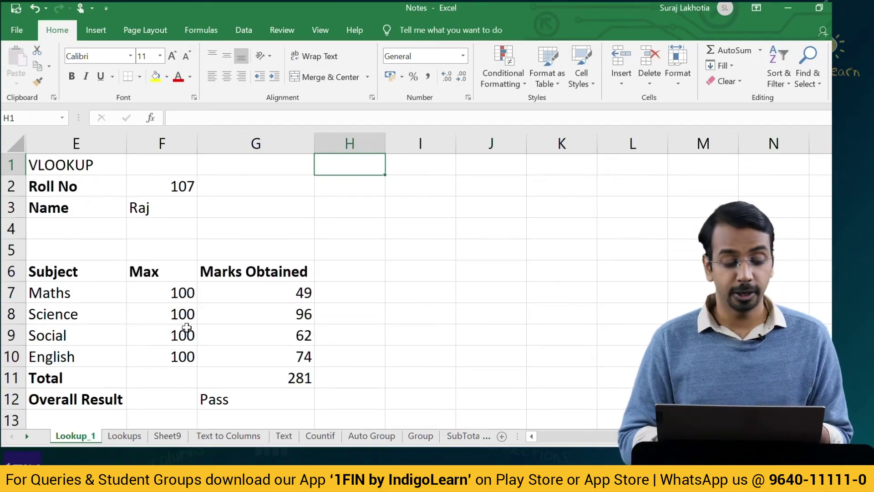
# Review the Maths marks formula in G7 and the header row A1:J1 on the Lookups sheet.
pyautogui.click(272, 303)
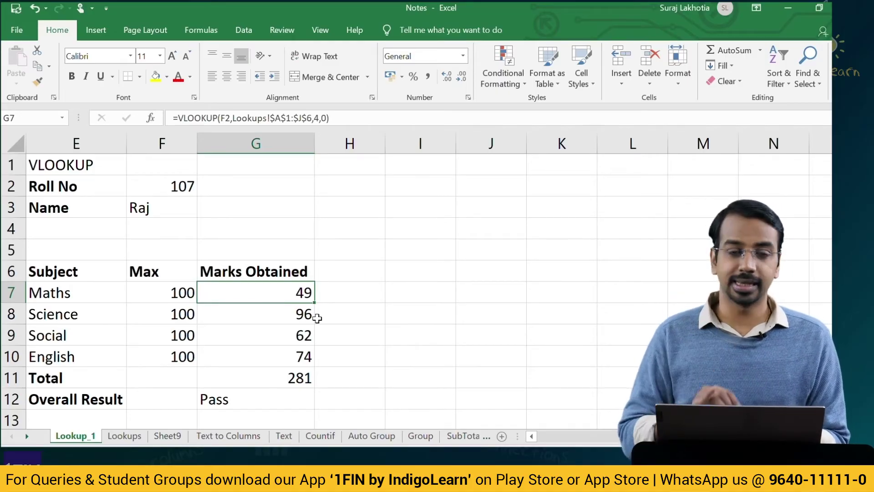
pyautogui.click(82, 294)
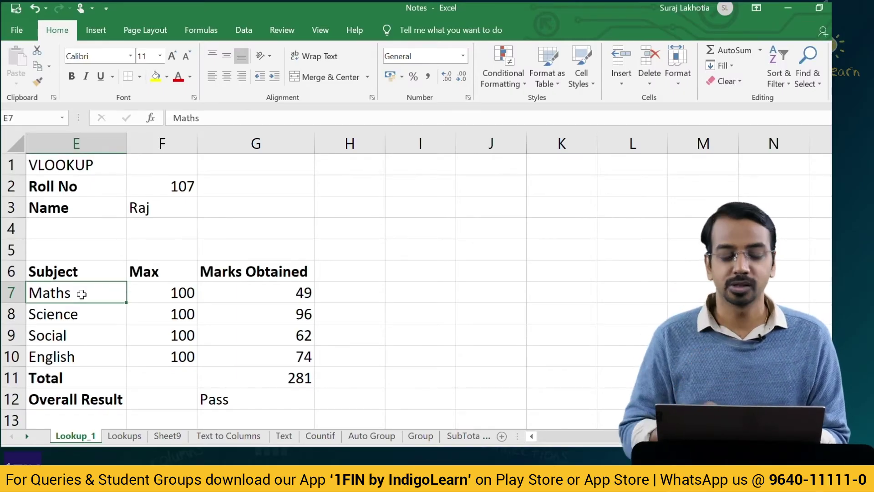
pyautogui.click(248, 291)
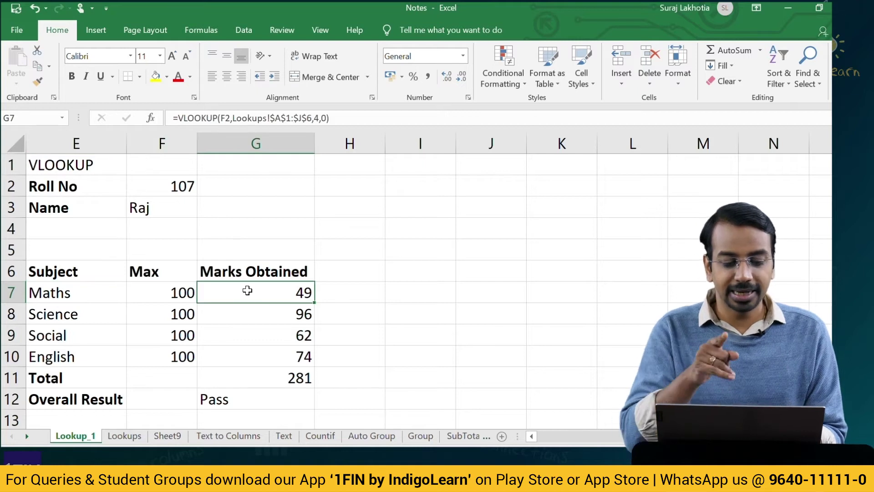
pyautogui.doubleClick(247, 290)
pyautogui.press('Escape')
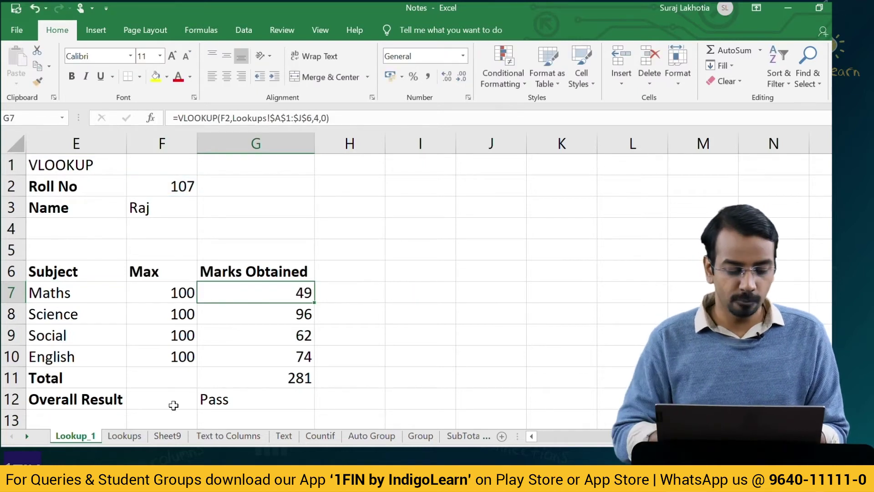
pyautogui.click(125, 436)
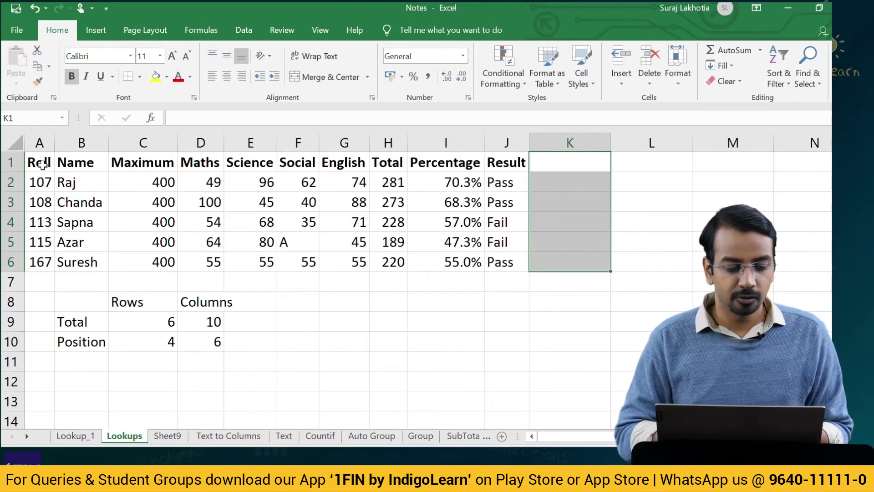
pyautogui.click(42, 165)
pyautogui.hotkey('ctrl', 'shift', 'Right')
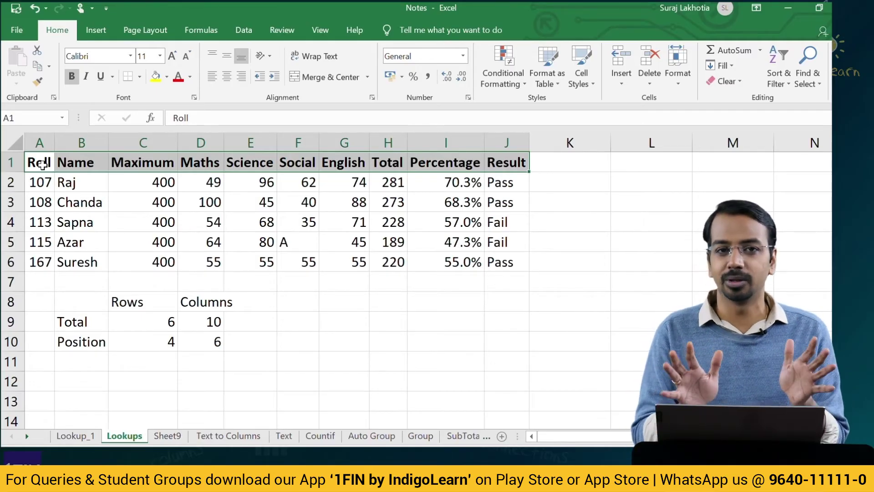
pyautogui.hotkey('ctrl', 'pageup')
pyautogui.click(418, 163)
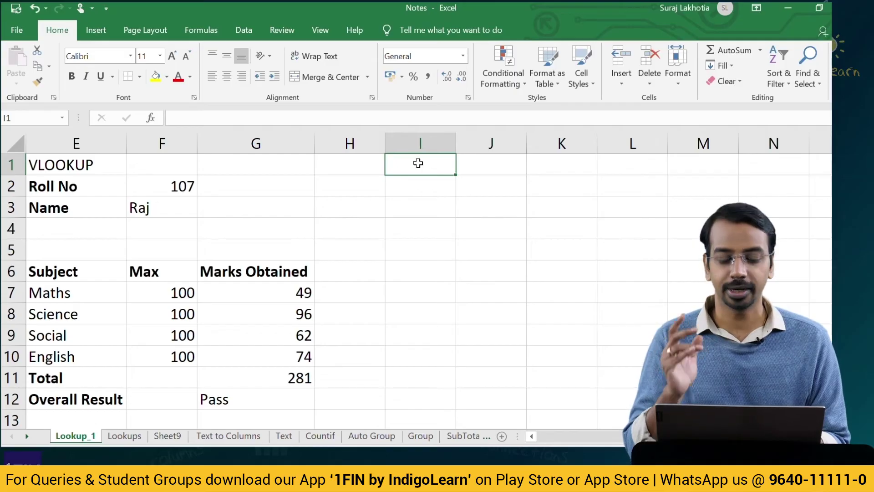
# Enter =MATCH(E7,Lookups!$A$1:$J$1,0) in I7 to find the Maths column position in the Lookups header row.
pyautogui.click(406, 303)
pyautogui.write('=mat')
pyautogui.press('Tab')
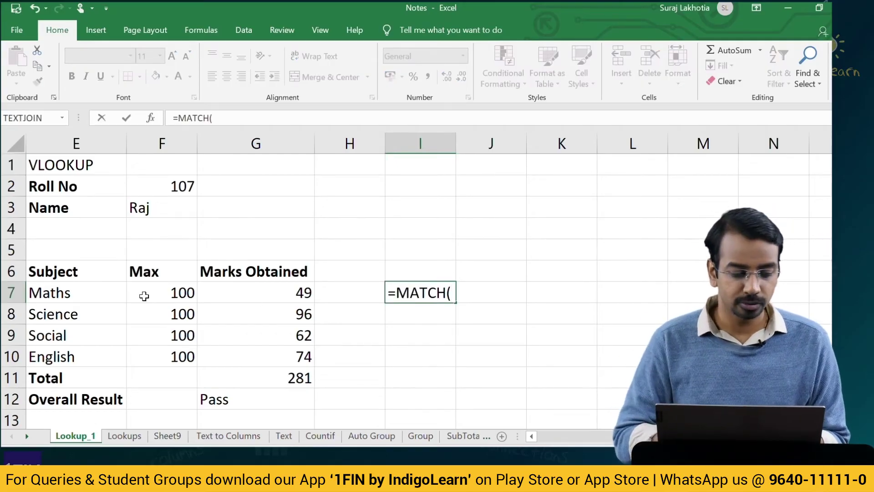
pyautogui.click(87, 295)
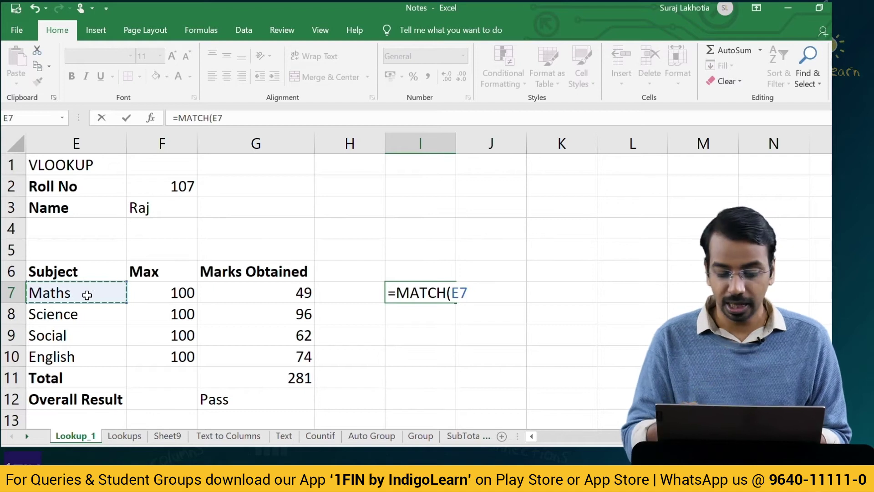
pyautogui.write(',')
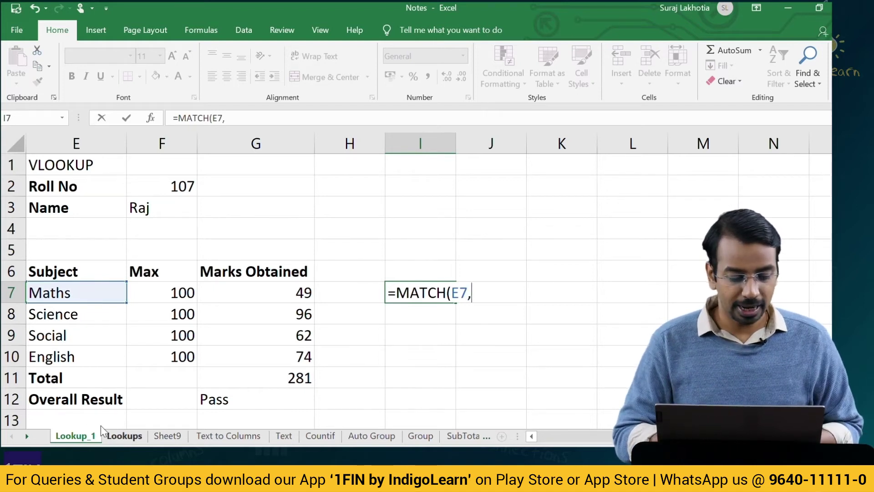
pyautogui.click(116, 435)
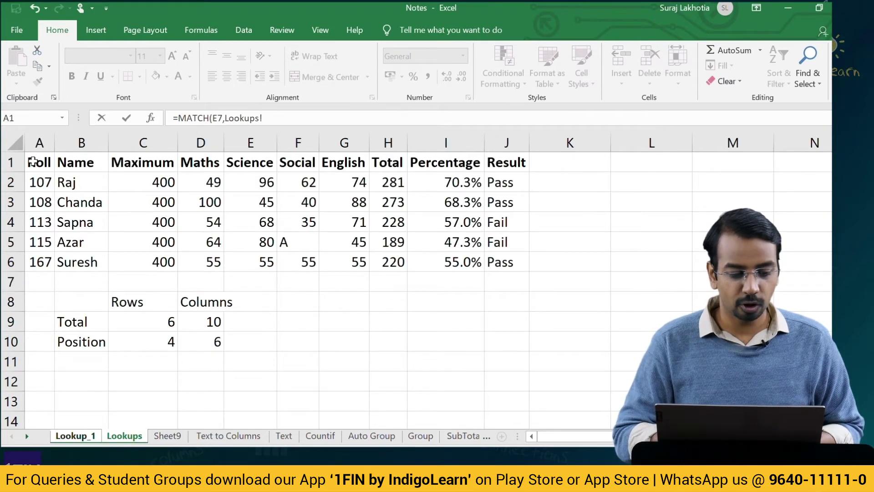
pyautogui.click(33, 159)
pyautogui.moveTo(33, 160); pyautogui.dragTo(512, 160)
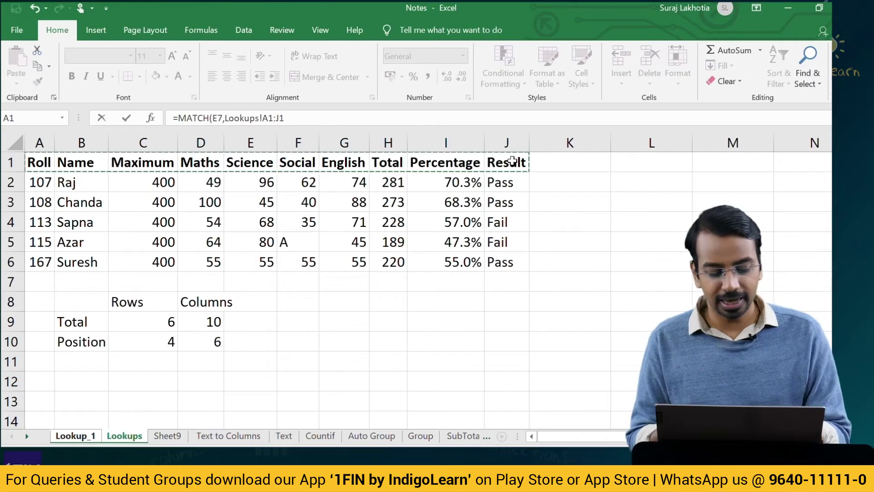
pyautogui.press('F4')
pyautogui.write(',0')
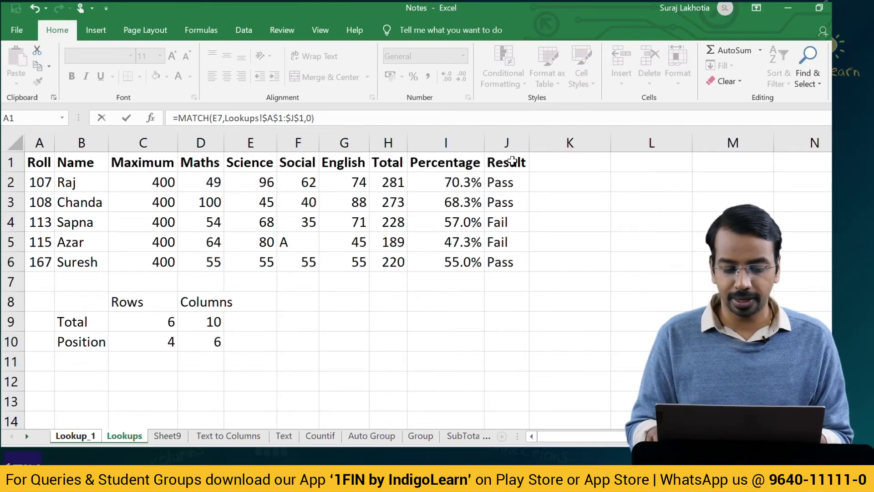
pyautogui.press('Return')
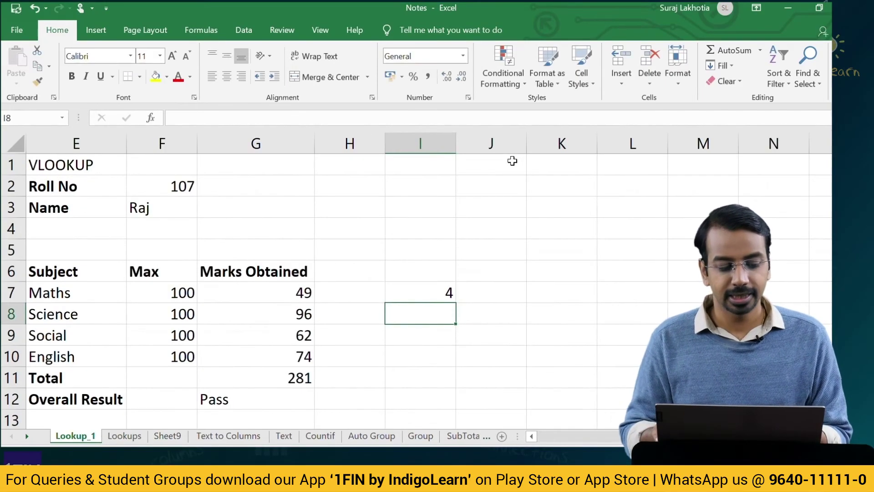
# Copy the MATCH formula from I7 to I8 for the Science row.
pyautogui.press('Up')
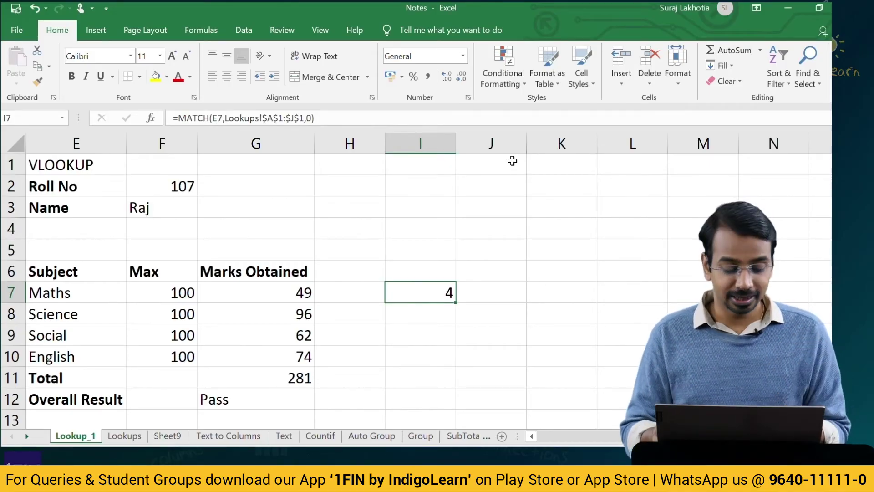
pyautogui.hotkey('ctrl', 'c')
pyautogui.press('Up')
pyautogui.press('Down')
pyautogui.press('Down')
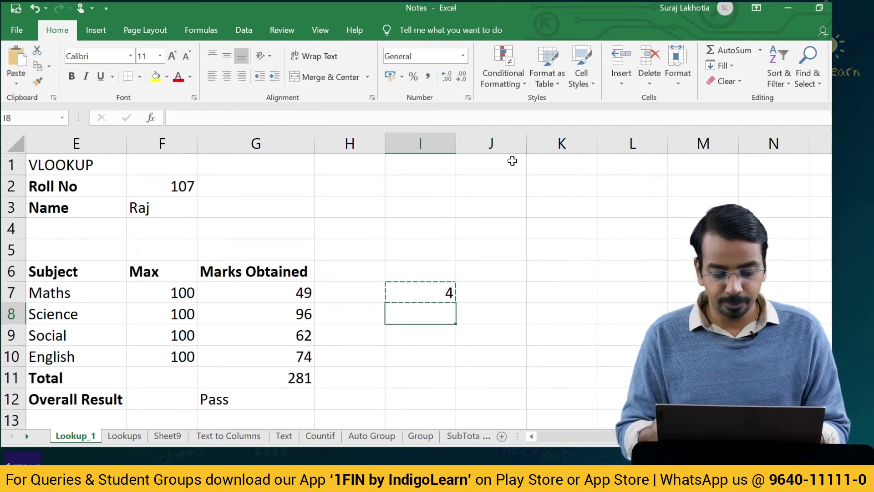
pyautogui.press('Return')
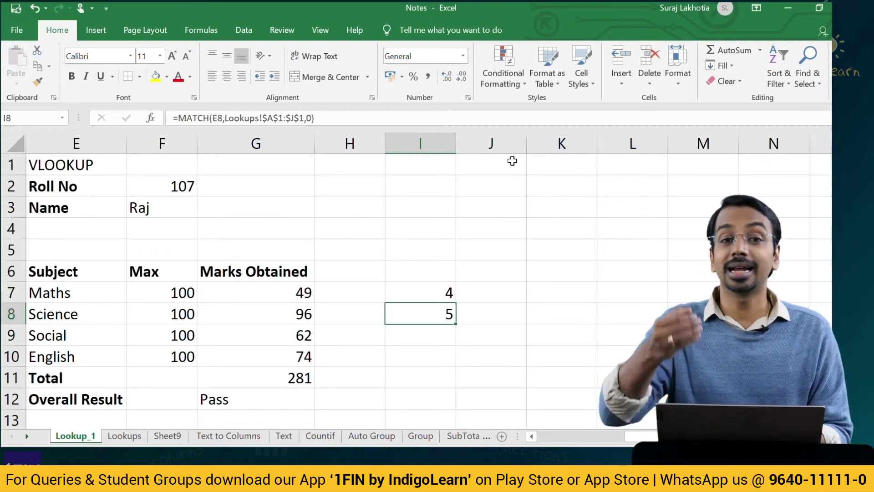
# Inspect the MATCH formula in I8 and the column number used by the VLOOKUP formula in G8.
pyautogui.press('F2')
pyautogui.press('Escape')
pyautogui.press('Left')
pyautogui.press('Left')
pyautogui.press('F2')
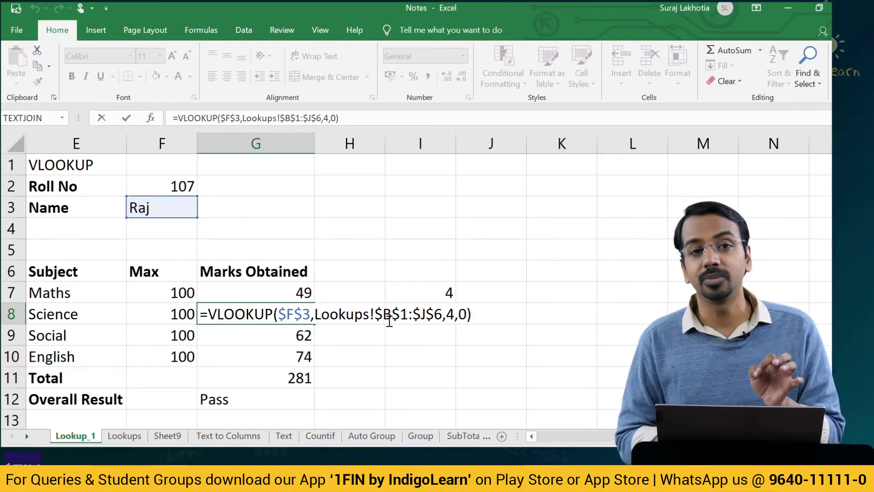
pyautogui.press('Tab')
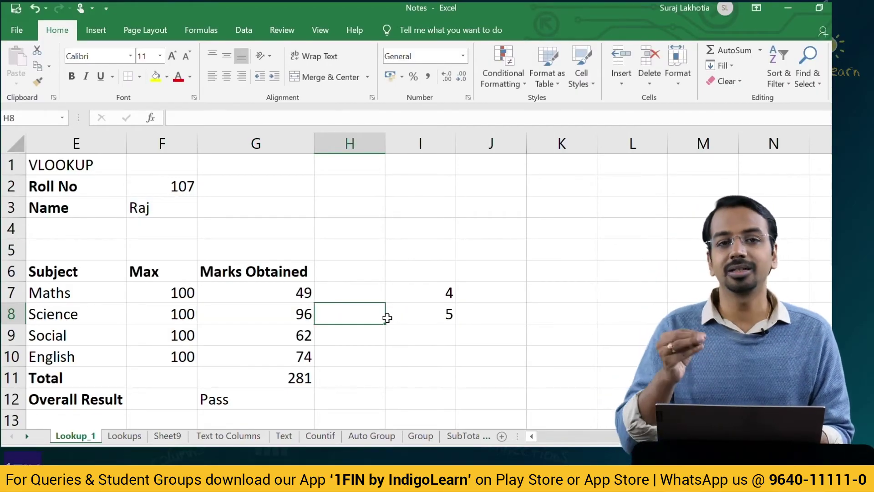
# Copy the MATCH formula from I8 down to I9:I12, through the Overall Result row.
pyautogui.click(387, 318)
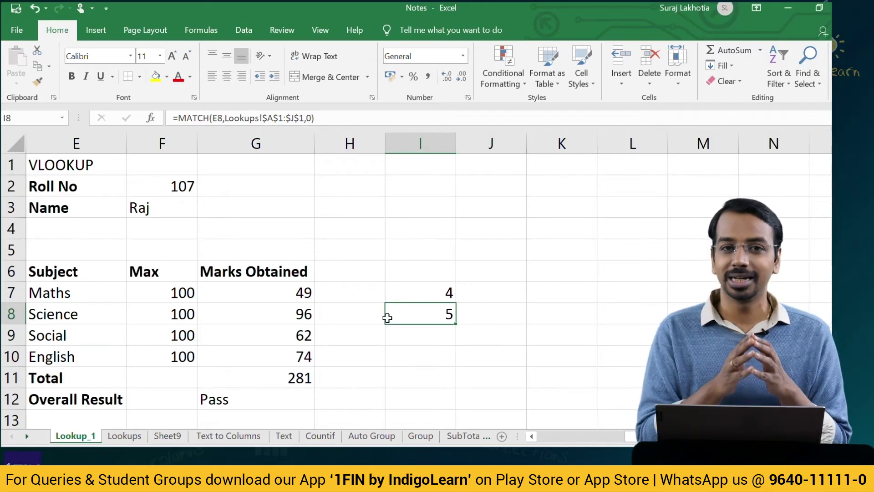
pyautogui.hotkey('ctrl', 'c')
pyautogui.press('Down')
pyautogui.press('Return')
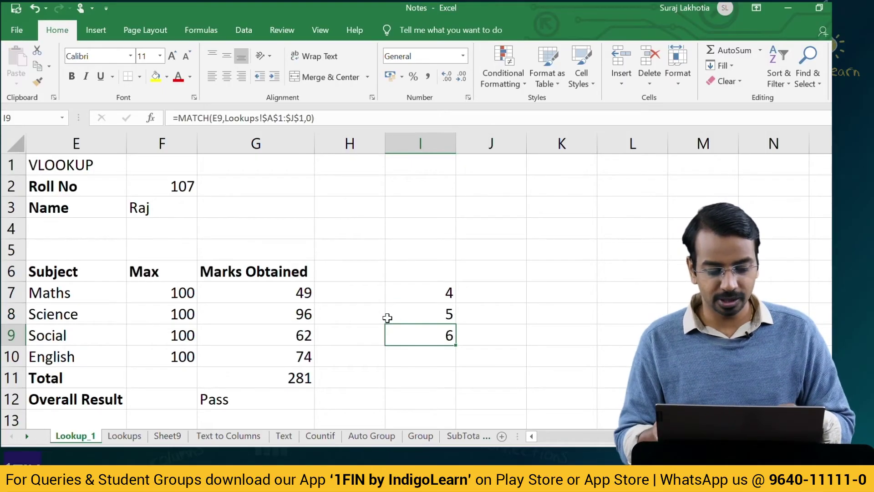
pyautogui.hotkey('ctrl', 'c')
pyautogui.scroll(-3, 388, 318)
pyautogui.press('Down')
pyautogui.press('Return')
pyautogui.hotkey('ctrl', 'c')
pyautogui.press('Down')
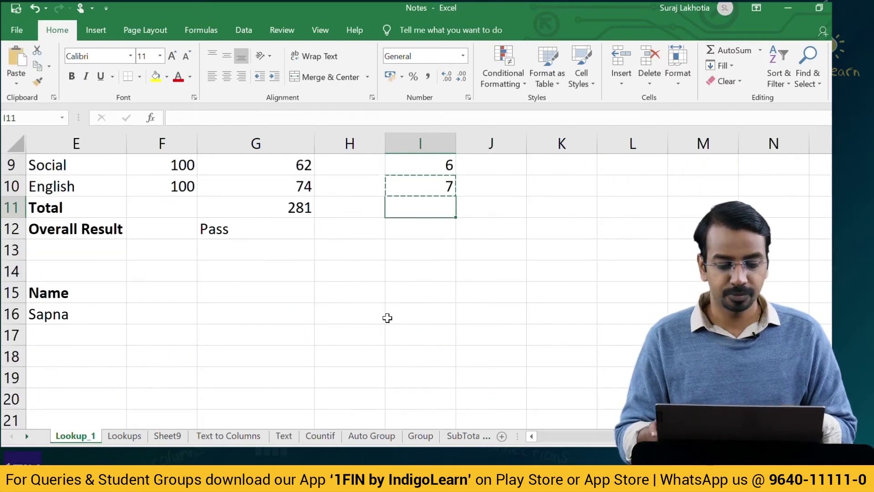
pyautogui.press('Return')
pyautogui.hotkey('ctrl', 'c')
pyautogui.press('Down')
pyautogui.press('Return')
# Check the last column header on the Lookups sheet and change the E12 label on Lookup_1 to Result.
pyautogui.scroll(2, 388, 318)
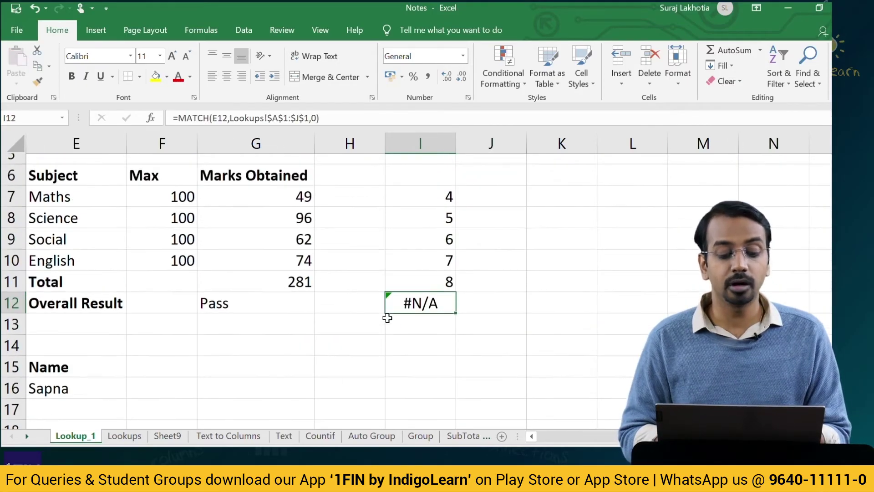
pyautogui.scroll(1, 388, 318)
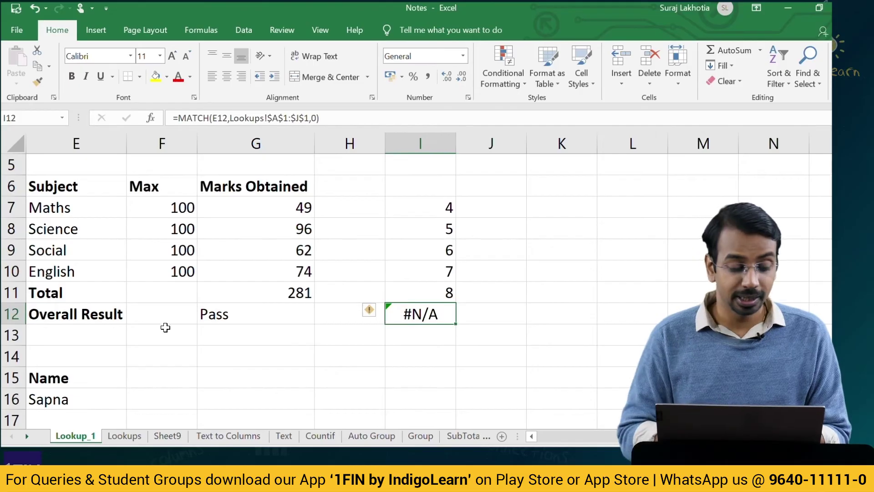
pyautogui.click(125, 436)
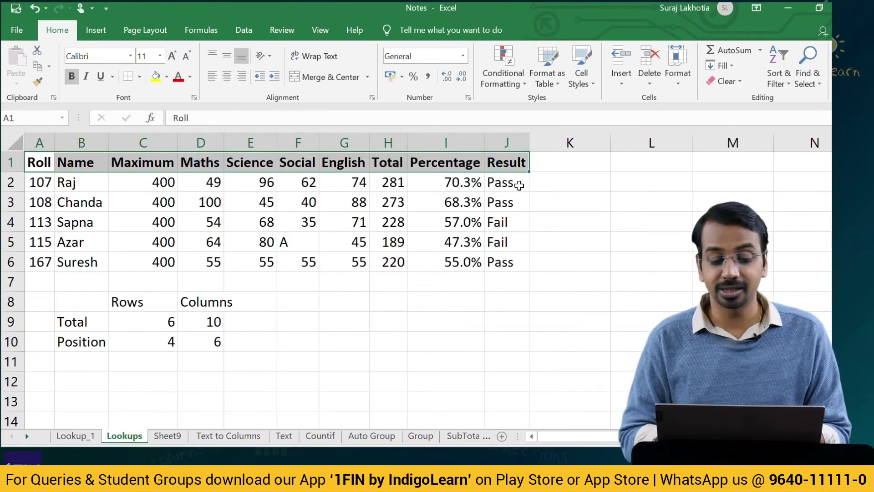
pyautogui.click(77, 435)
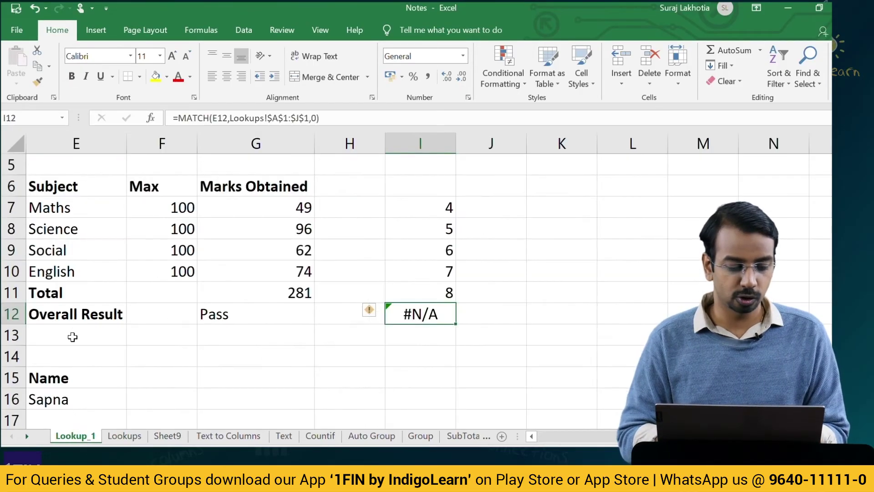
pyautogui.click(70, 314)
pyautogui.write('Res')
pyautogui.press('BackSpace')
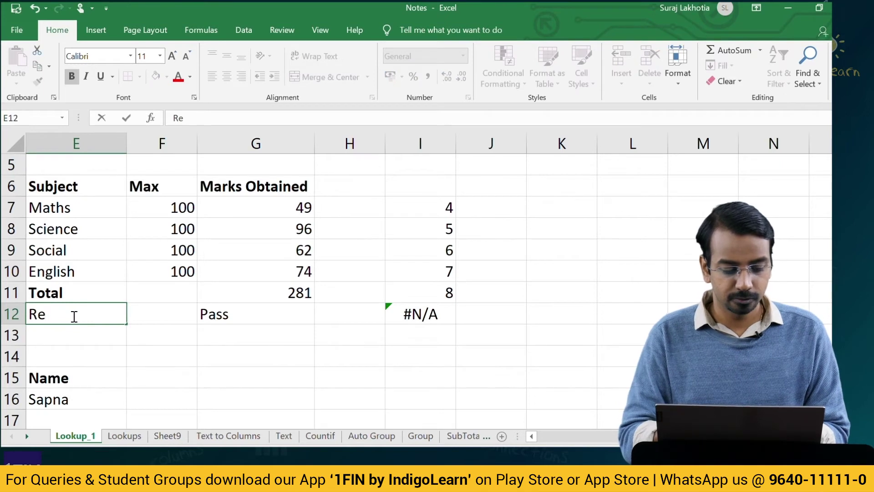
pyautogui.write('sult')
pyautogui.press('Tab')
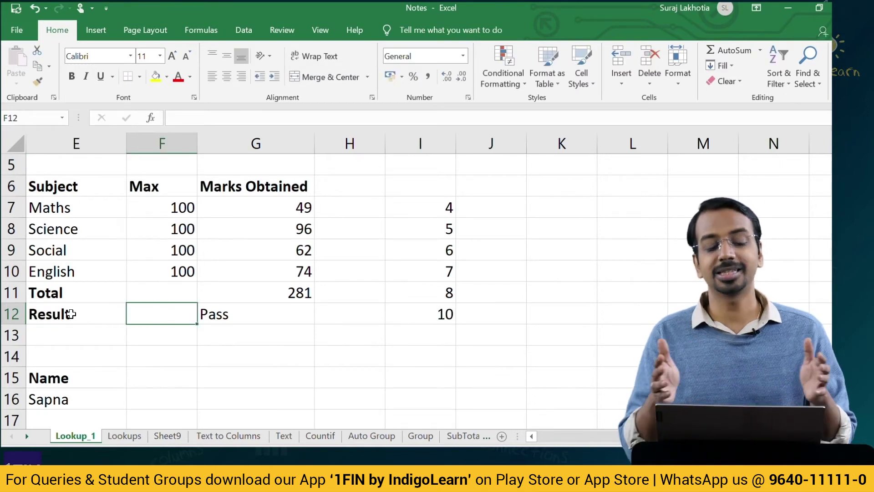
# Replace the hard-coded column number in the Maths VLOOKUP formula in G7 with a reference to I7.
pyautogui.click(296, 209)
pyautogui.scroll(1, 318, 221)
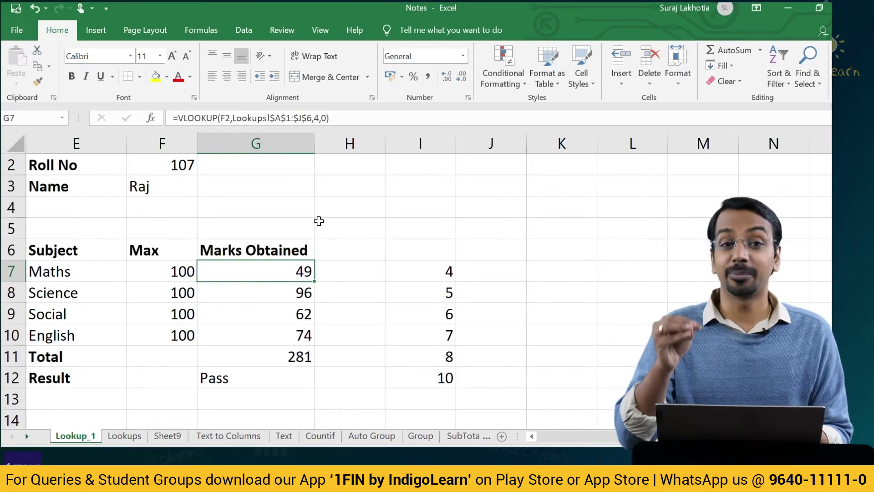
pyautogui.press('F2')
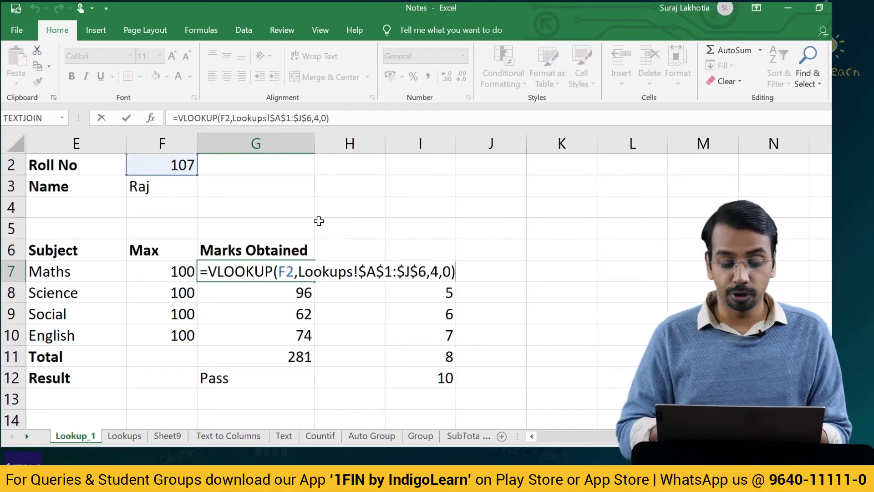
pyautogui.click(438, 271)
pyautogui.press('BackSpace')
pyautogui.click(567, 271)
pyautogui.press('Left')
pyautogui.press('Left')
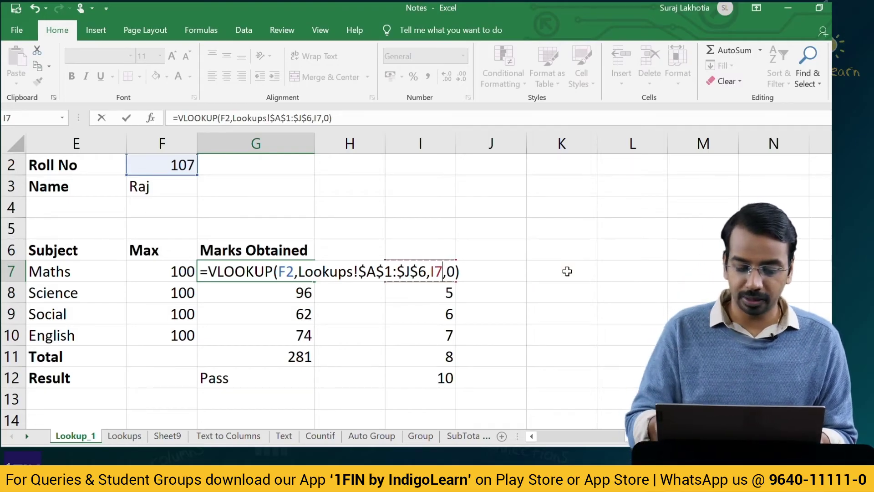
pyautogui.press('Return')
# Make the roll number reference in the G7 VLOOKUP formula absolute as $F$2.
pyautogui.press('Up')
pyautogui.hotkey('ctrl', 'c')
pyautogui.press('Down')
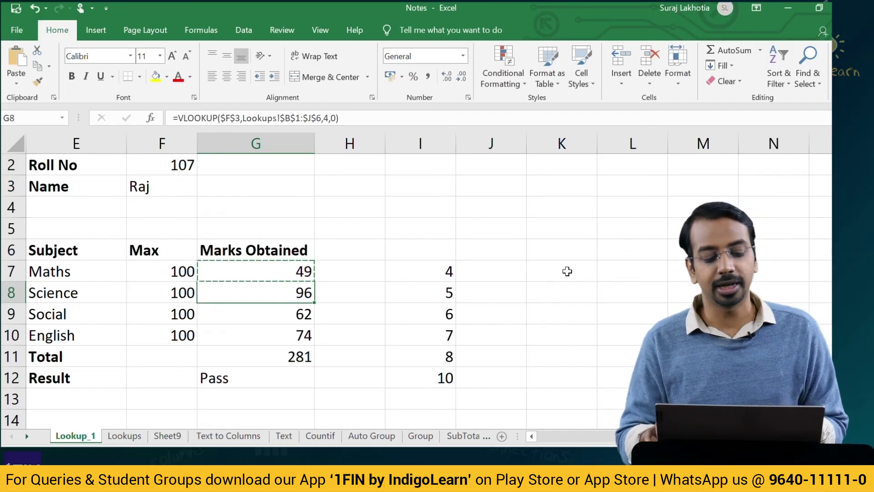
pyautogui.press('Up')
pyautogui.press('F2')
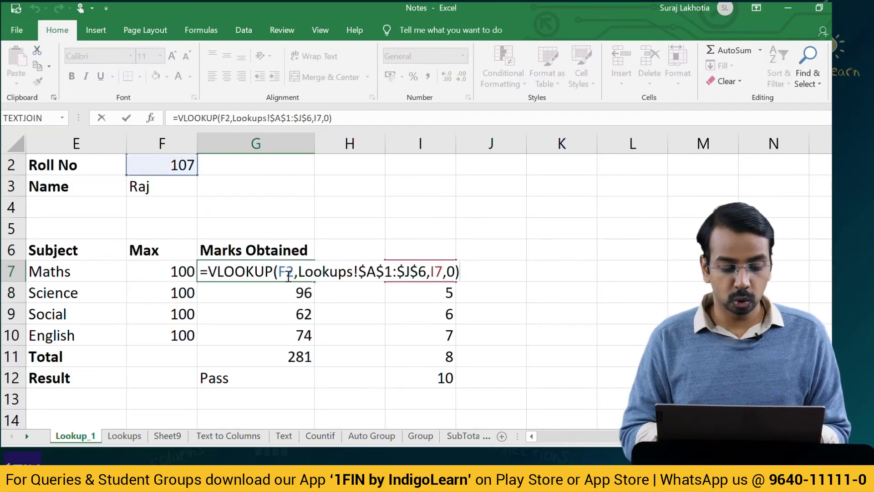
pyautogui.click(287, 274)
pyautogui.press('F4')
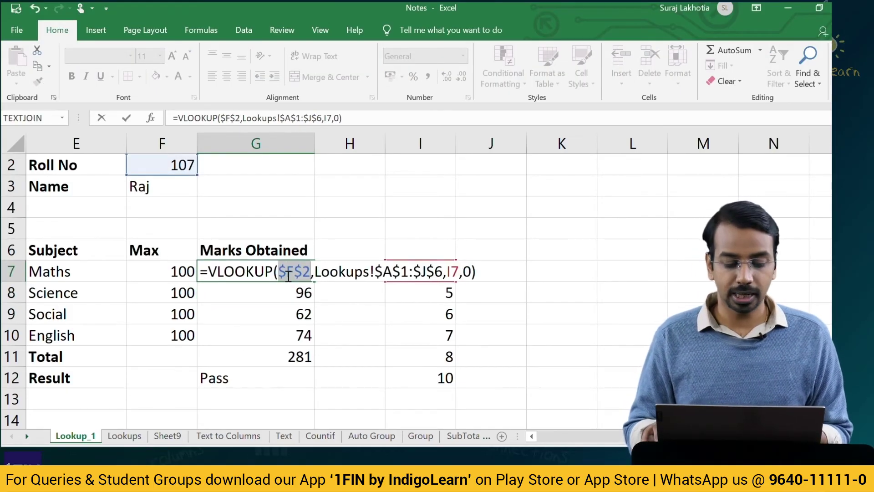
pyautogui.press('Return')
pyautogui.press('Up')
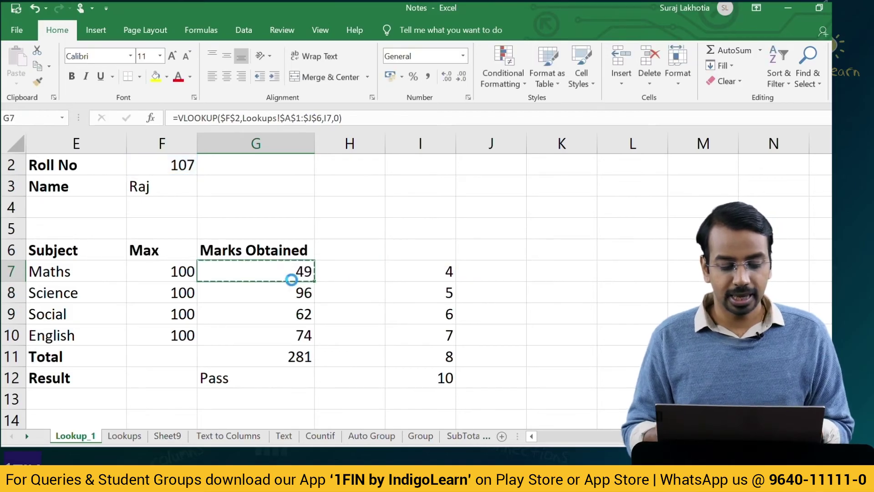
# Copy the VLOOKUP formula from G7 down to G8:G10 for Science, Social and English.
pyautogui.hotkey('ctrl', 'c')
pyautogui.press('Down')
pyautogui.hotkey('ctrl', 'v')
pyautogui.press('Down')
pyautogui.hotkey('ctrl', 'v')
pyautogui.press('Down')
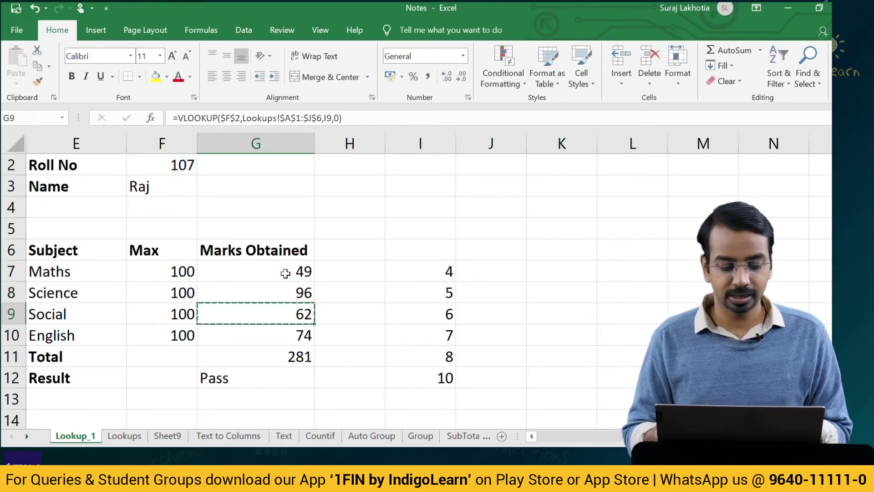
pyautogui.hotkey('ctrl', 'v')
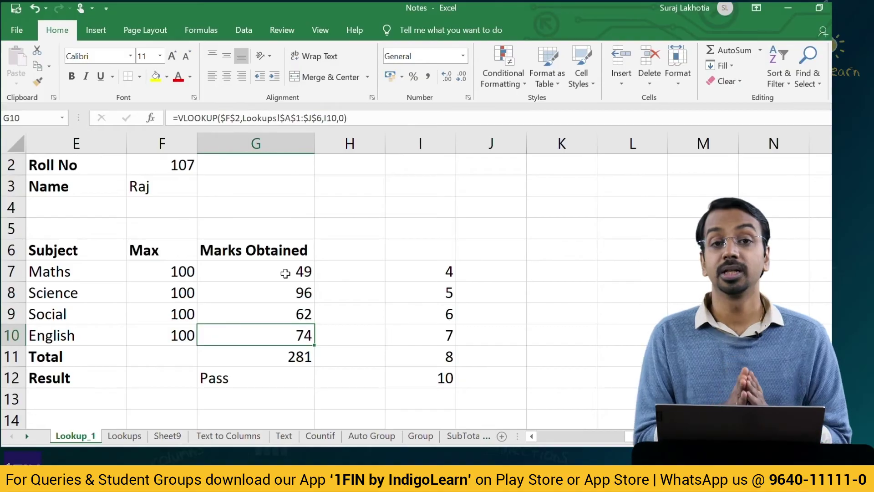
pyautogui.press('Right')
pyautogui.press('Right')
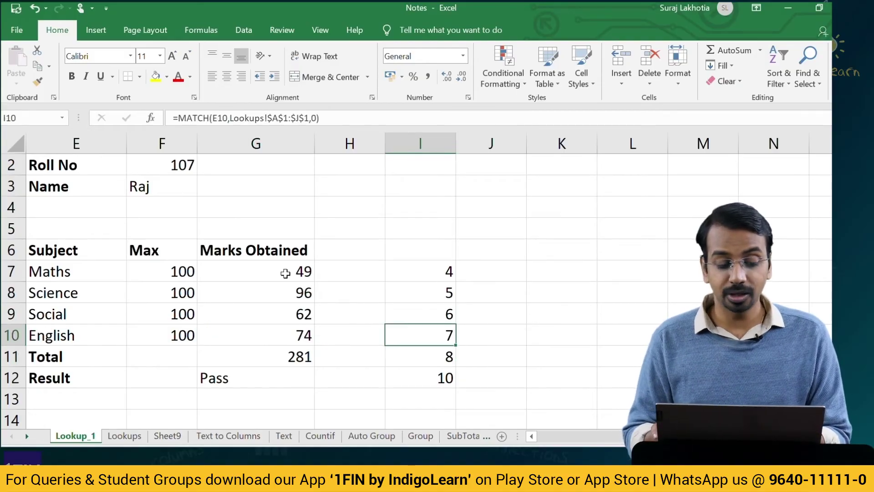
pyautogui.press('Up')
pyautogui.press('Up')
pyautogui.press('Up')
pyautogui.press('Up')
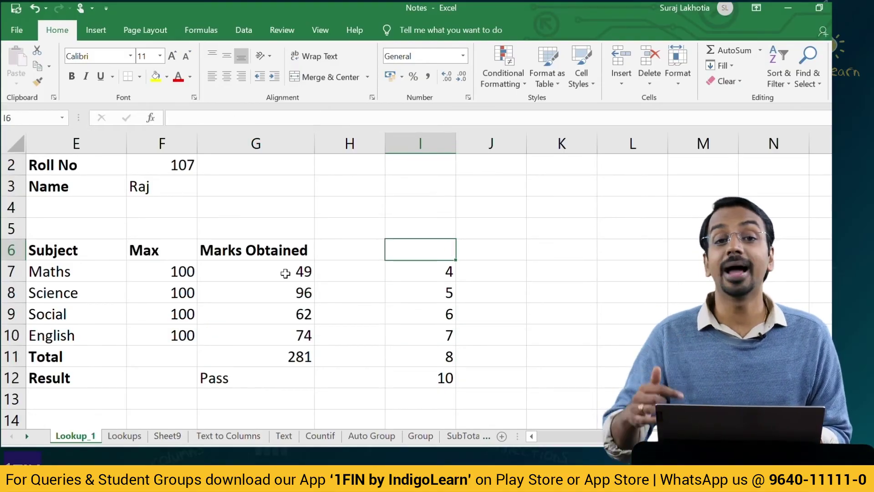
# Replace the I7 reference in the G7 VLOOKUP with a nested MATCH(E7,Lookups!A1:J1,0).
pyautogui.doubleClick(286, 273)
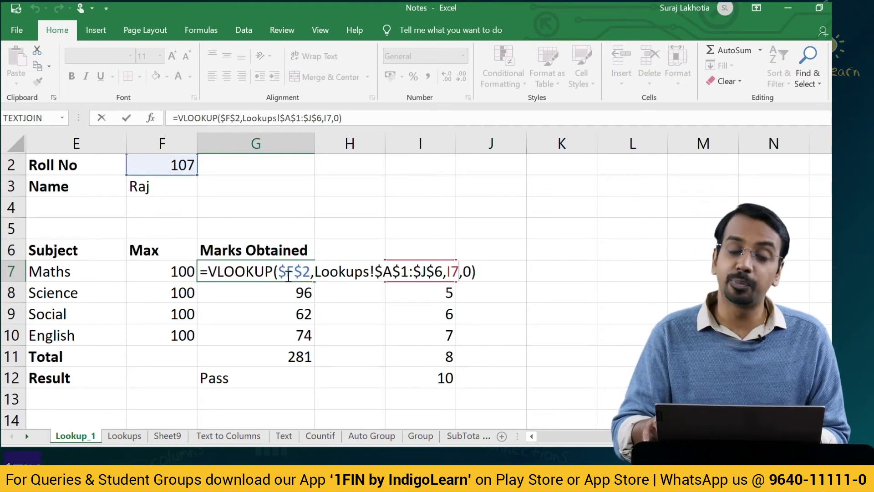
pyautogui.press('BackSpace')
pyautogui.press('BackSpace')
pyautogui.write('match')
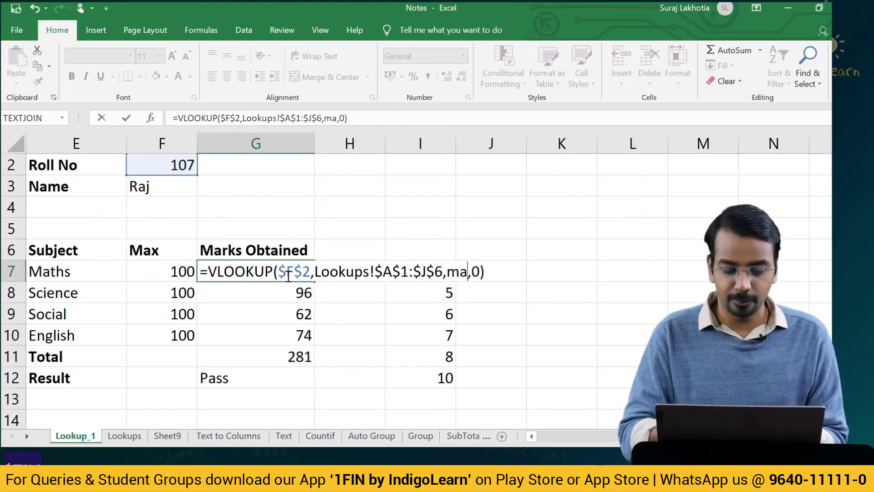
pyautogui.press('Tab')
pyautogui.click(70, 271)
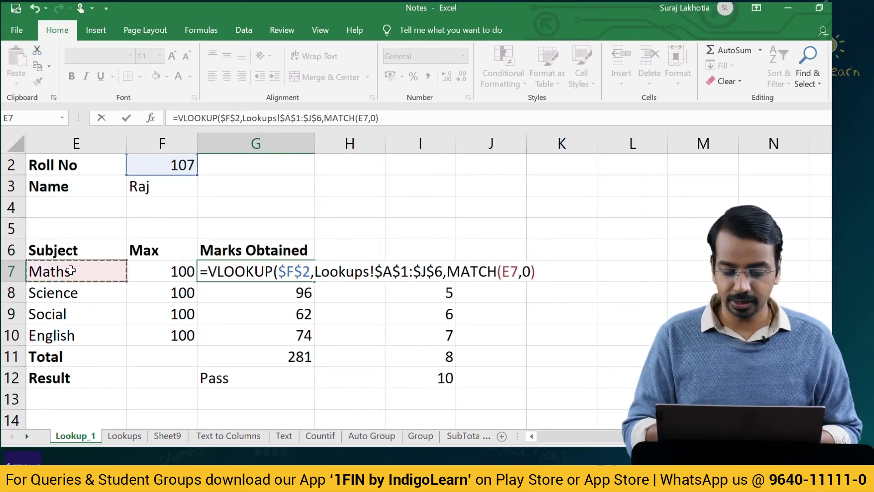
pyautogui.write(',')
pyautogui.click(125, 436)
pyautogui.moveTo(40, 162); pyautogui.dragTo(497, 160)
pyautogui.write(',0')
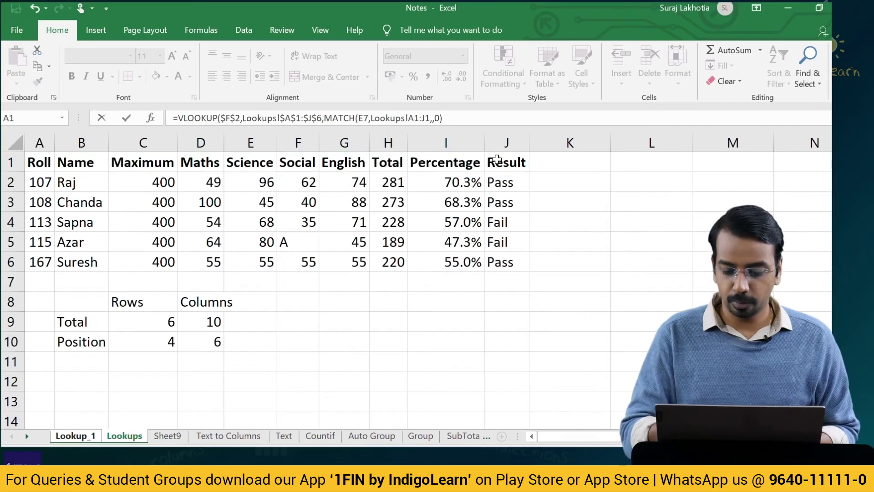
pyautogui.write(')')
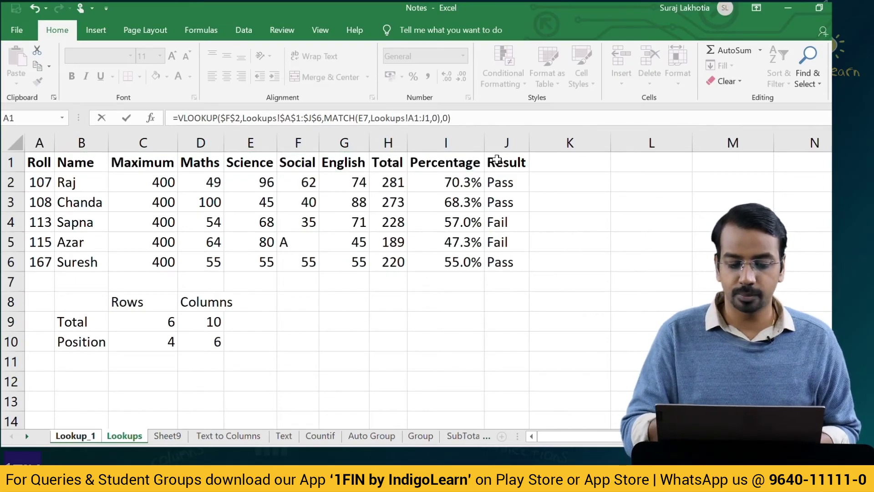
pyautogui.press('Return')
pyautogui.press('Up')
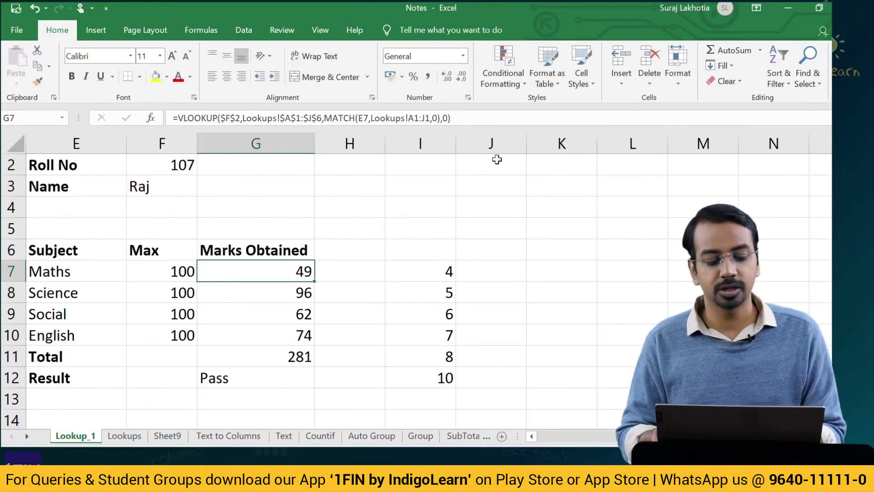
# Examine the nested VLOOKUP and MATCH formula in G7.
pyautogui.press('F2')
pyautogui.press('Escape')
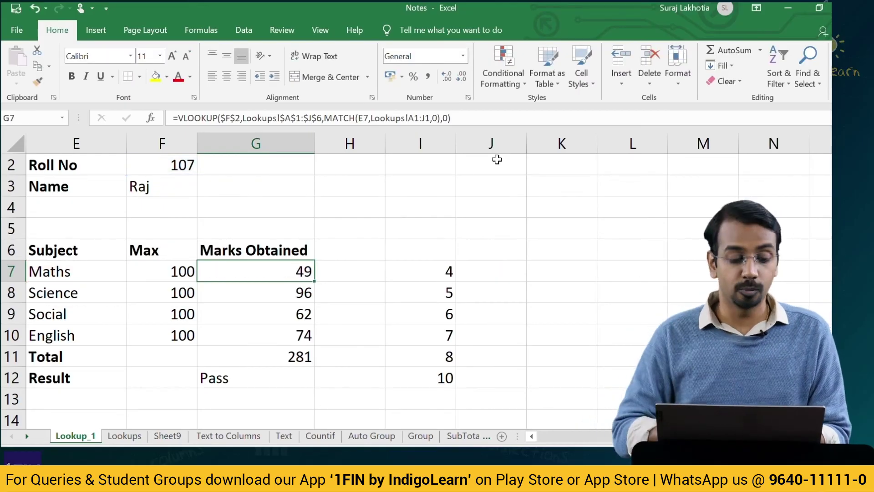
pyautogui.press('F2')
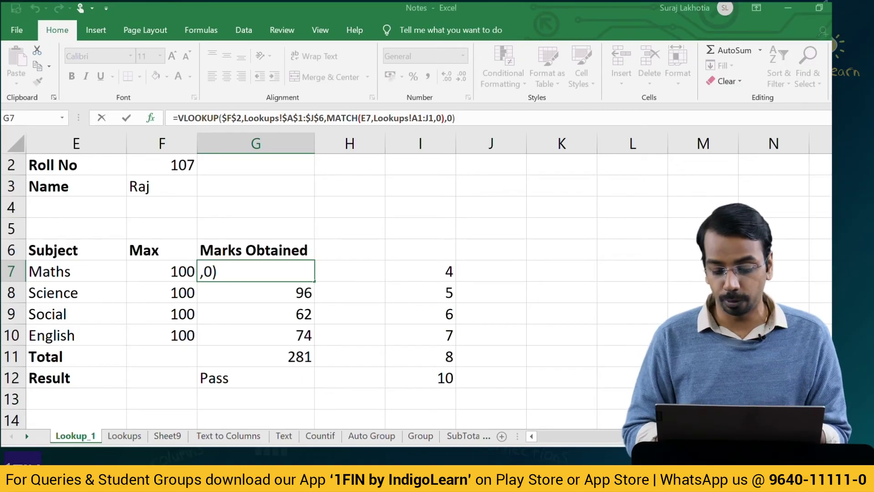
pyautogui.hotkey('ctrl', 'Return')
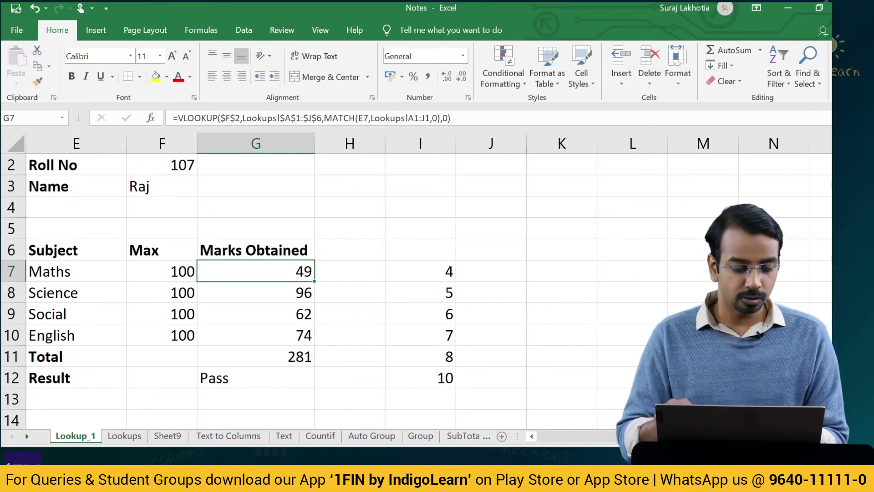
# Enter =MATCH("maths",Lookups!D1:H1,0) in J7 to find the Maths position within the shorter header range.
pyautogui.click(491, 271)
pyautogui.write('=match')
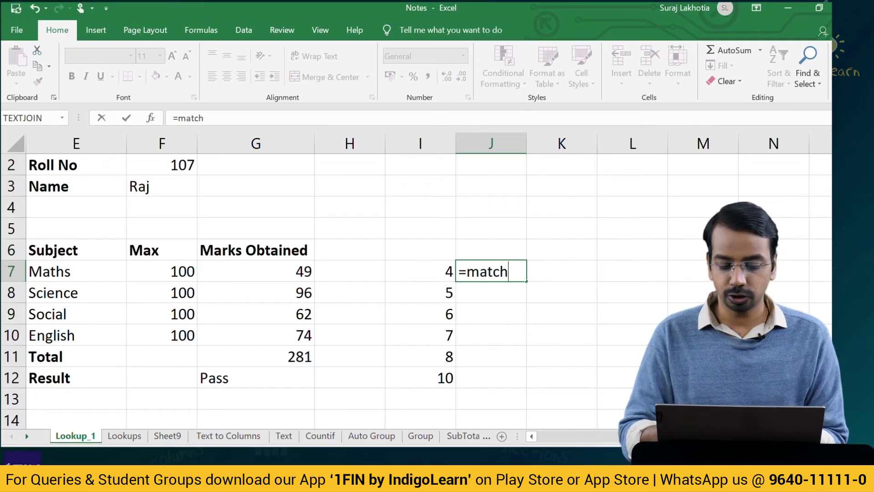
pyautogui.press('Tab')
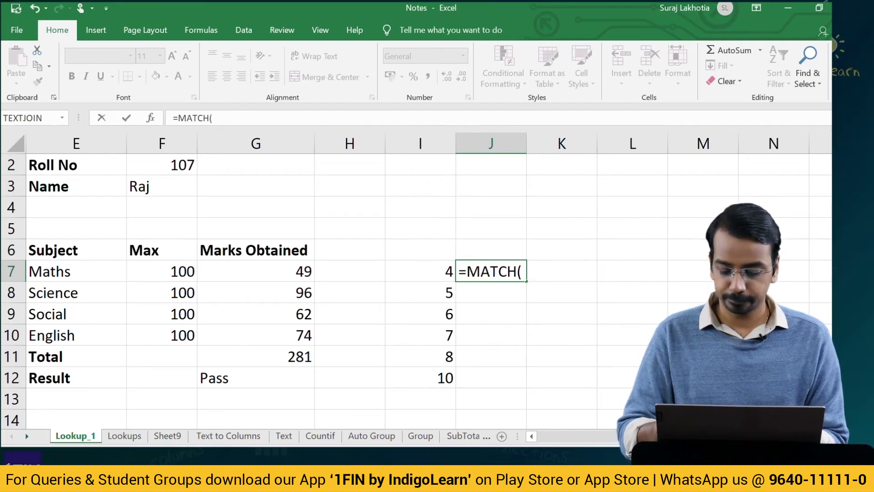
pyautogui.write('"maths",')
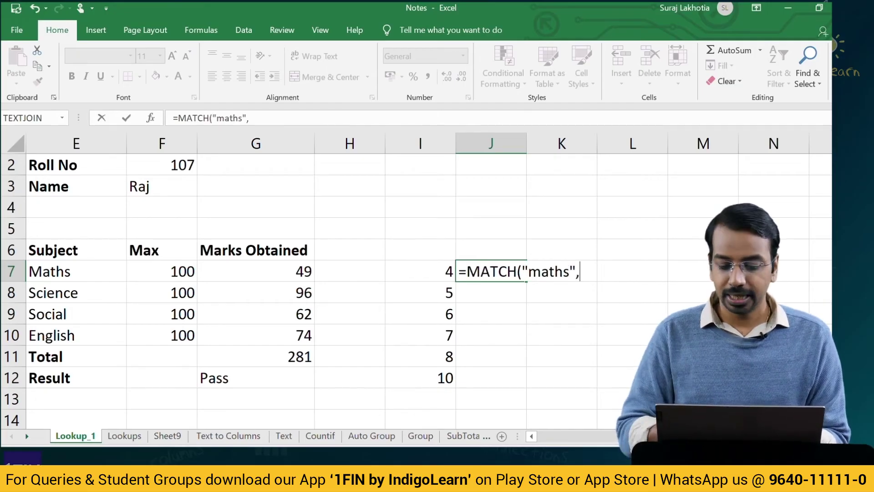
pyautogui.click(124, 436)
pyautogui.click(197, 163)
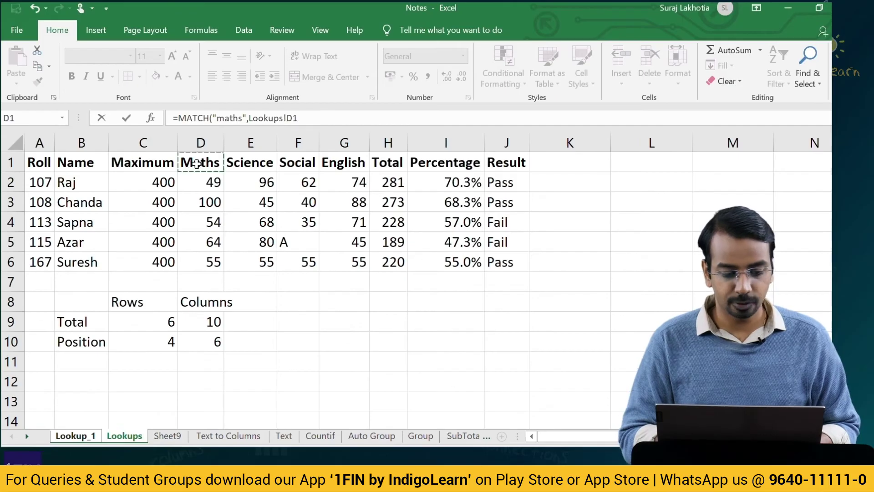
pyautogui.hotkey('shift', 'Right')
pyautogui.hotkey('shift', 'Right')
pyautogui.hotkey('shift', 'Right')
pyautogui.hotkey('shift', 'Right')
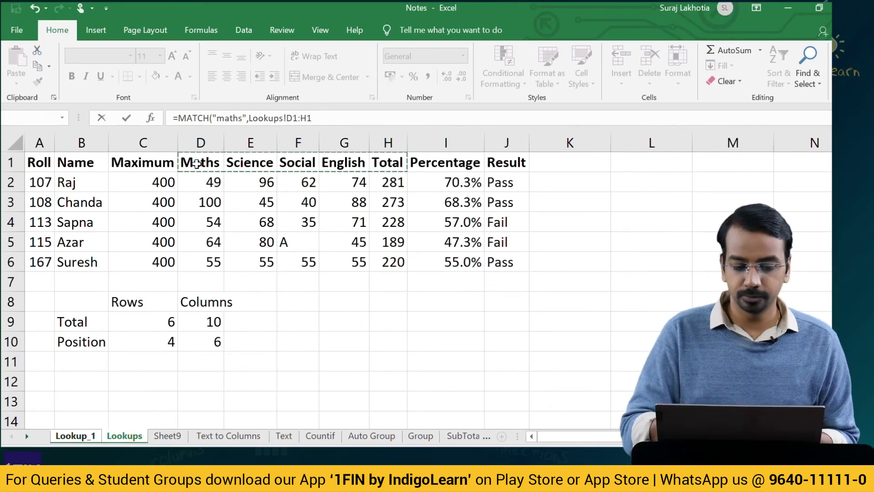
pyautogui.write(')')
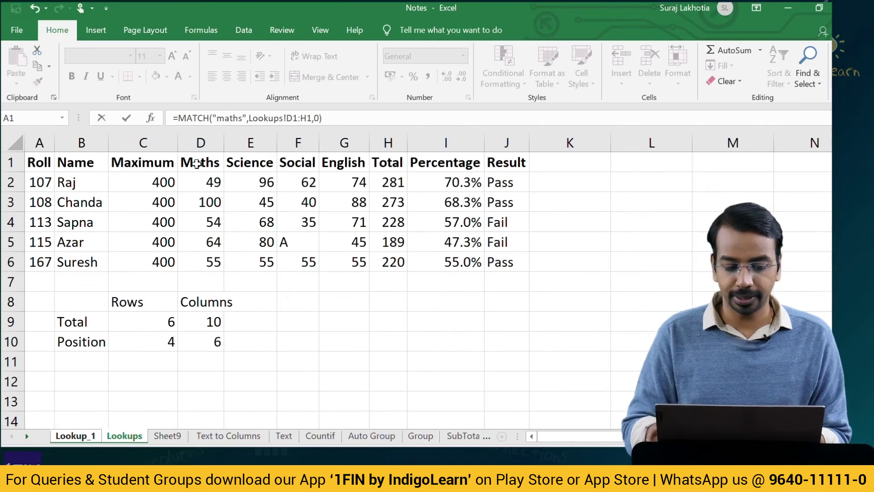
pyautogui.press('Return')
pyautogui.press('Up')
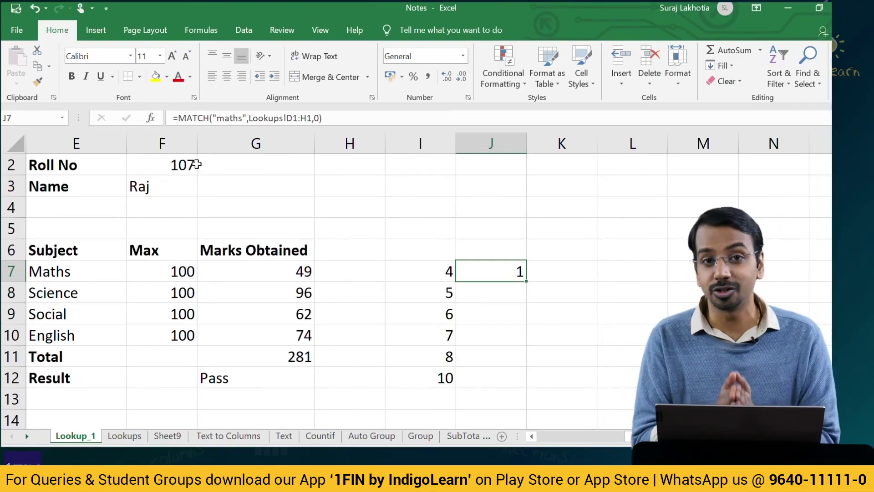
# Compare the MATCH formula in J7, which uses typed text, with the cell-referenced MATCH formula in I7.
pyautogui.press('F2')
pyautogui.click(545, 278)
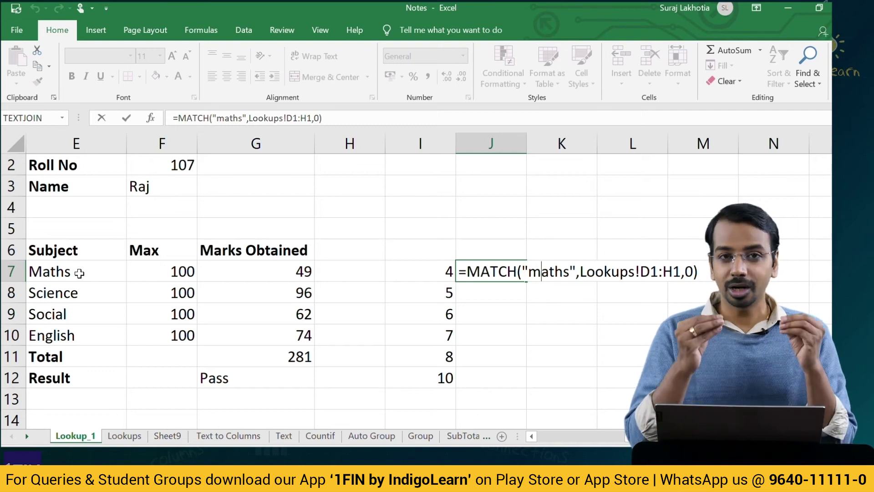
pyautogui.press('Escape')
pyautogui.press('Left')
pyautogui.press('F2')
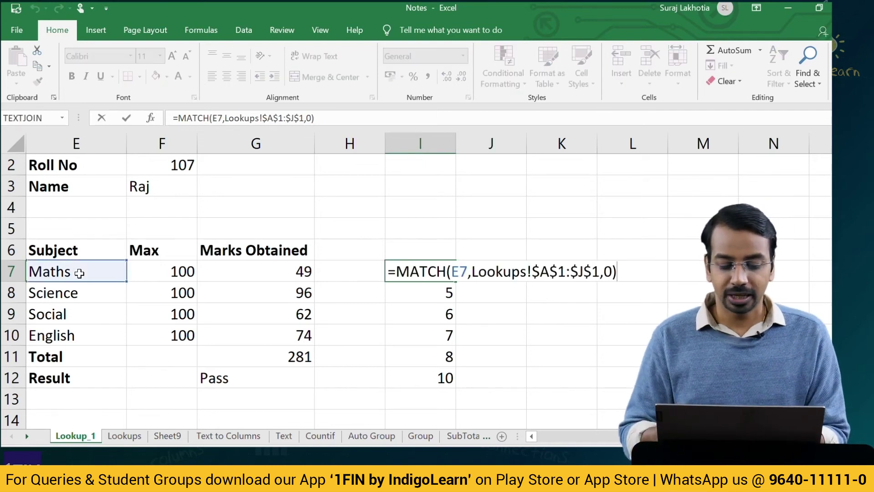
# Try changing the MATCH lookup range in I7 to Lookups!$B$1:$J$1, and undo that edit.
pyautogui.click(549, 271)
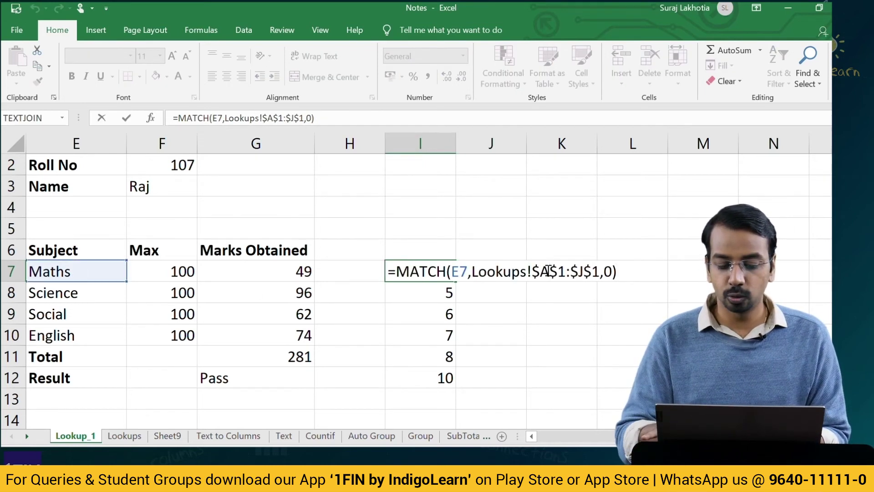
pyautogui.press('BackSpace')
pyautogui.write('B')
pyautogui.hotkey('ctrl', 'Return')
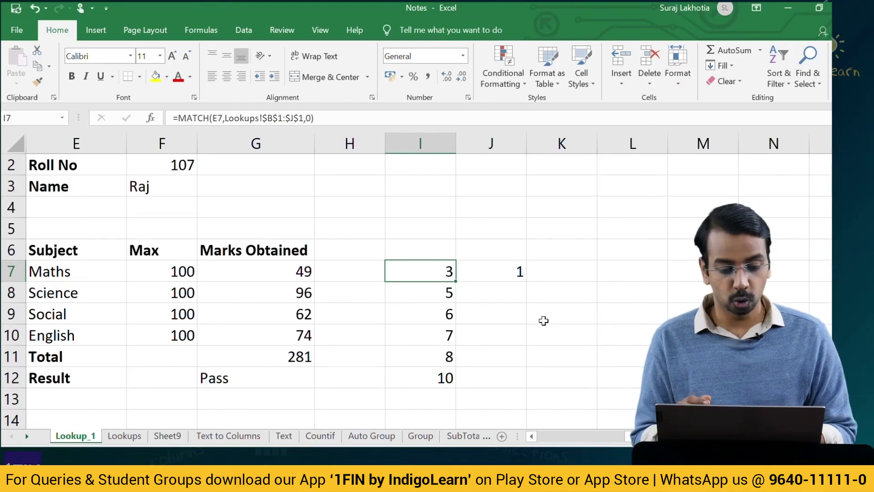
pyautogui.hotkey('ctrl', 'z')
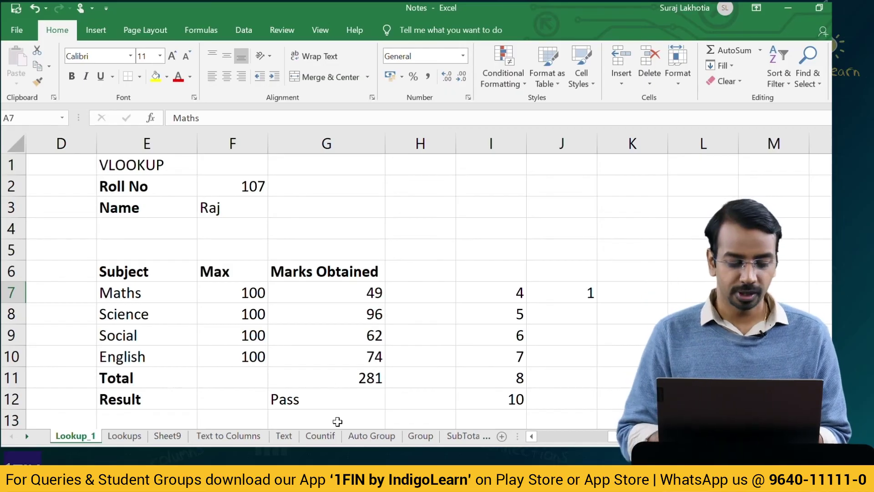
# In the Lookups sheet, move the entire row for roll number 115 above the row for roll number 108.
pyautogui.click(122, 437)
pyautogui.click(48, 195)
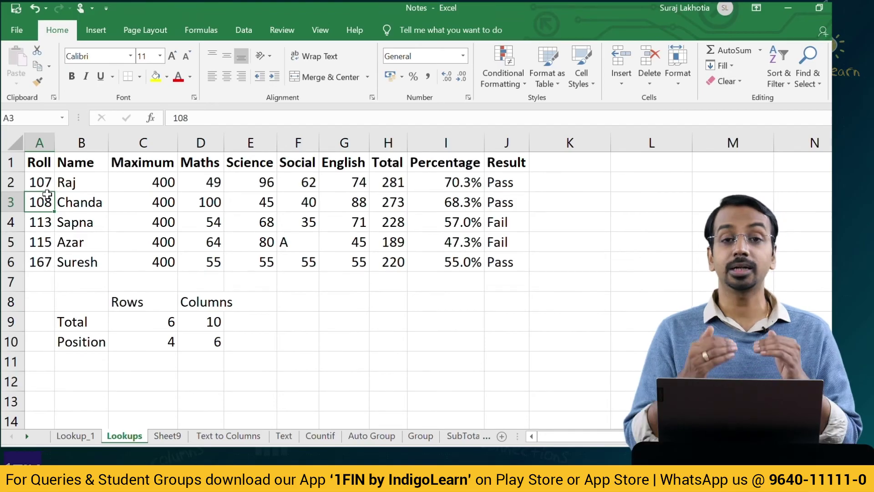
pyautogui.click(45, 163)
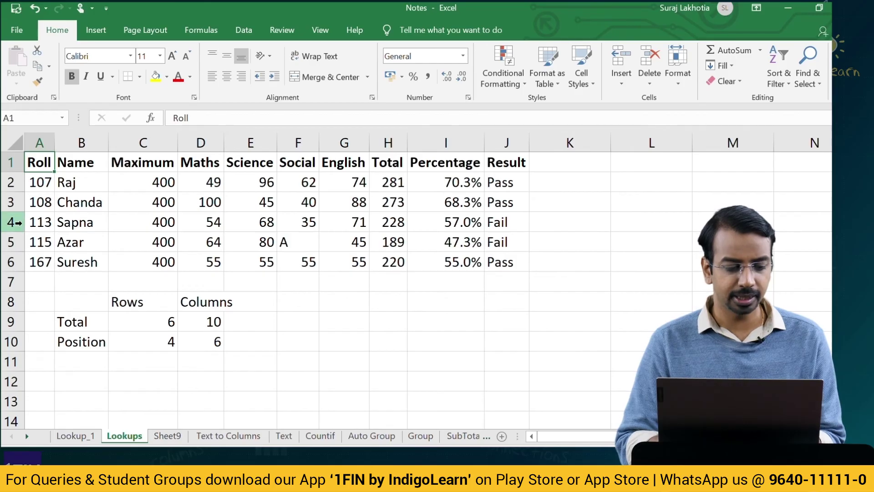
pyautogui.click(12, 242)
pyautogui.hotkey('ctrl', 'c')
pyautogui.press('Up')
pyautogui.press('Up')
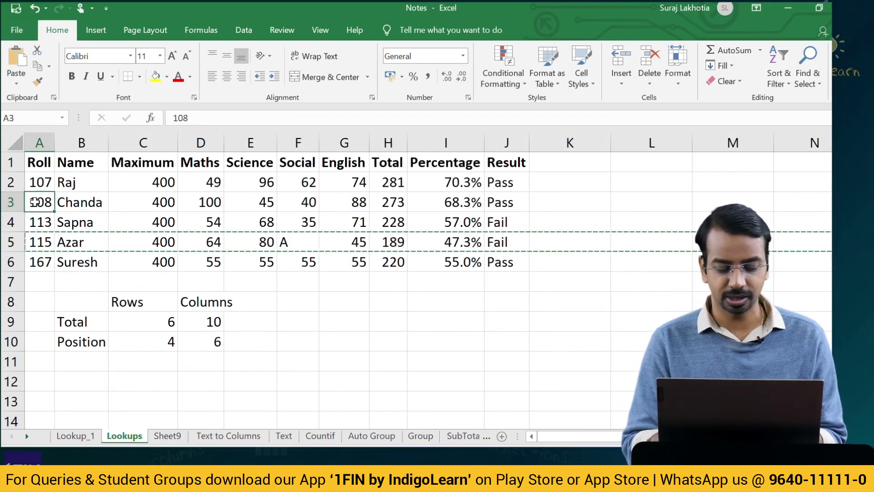
pyautogui.click(15, 203)
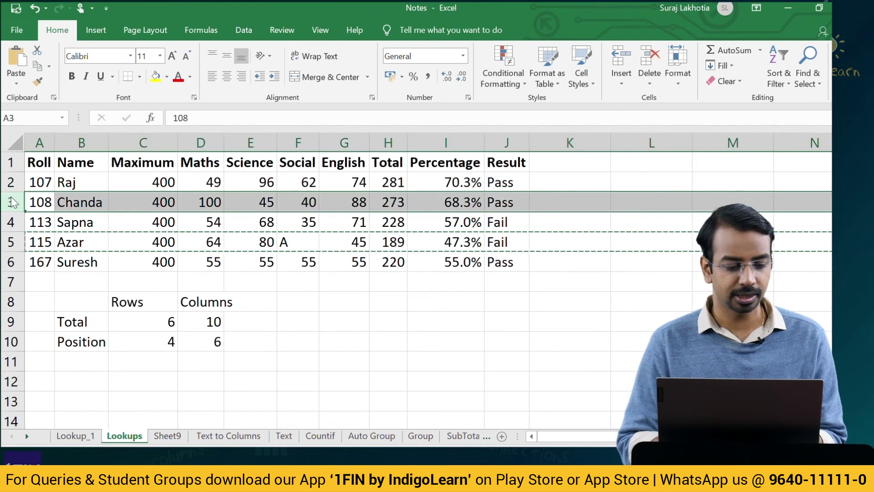
pyautogui.hotkey('ctrl', '+')
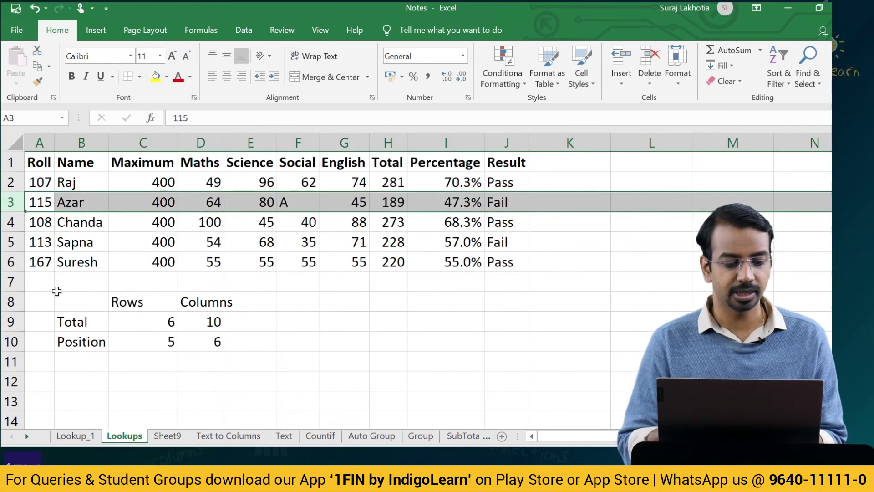
pyautogui.click(148, 260)
pyautogui.press('Left')
pyautogui.press('Down')
pyautogui.press('Right')
pyautogui.press('Down')
pyautogui.press('Down')
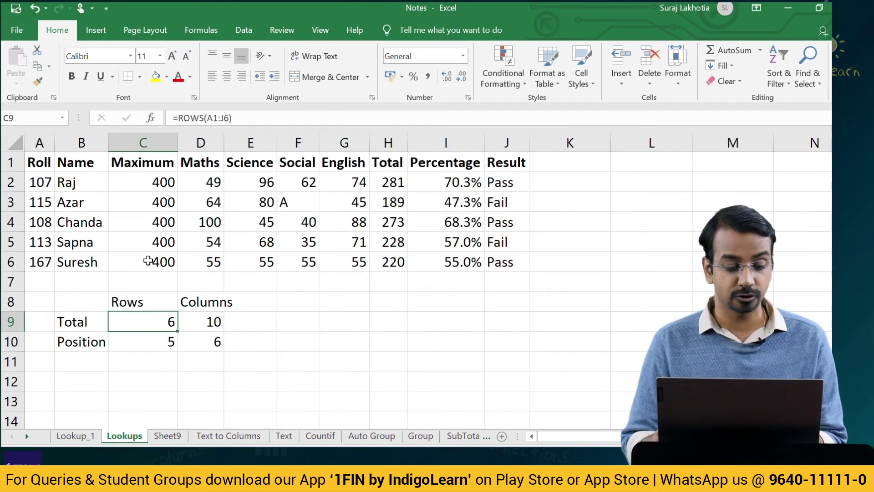
# Set the roll number in F2 of the Lookup_1 sheet to 108.
pyautogui.hotkey('ctrl', 'pageup')
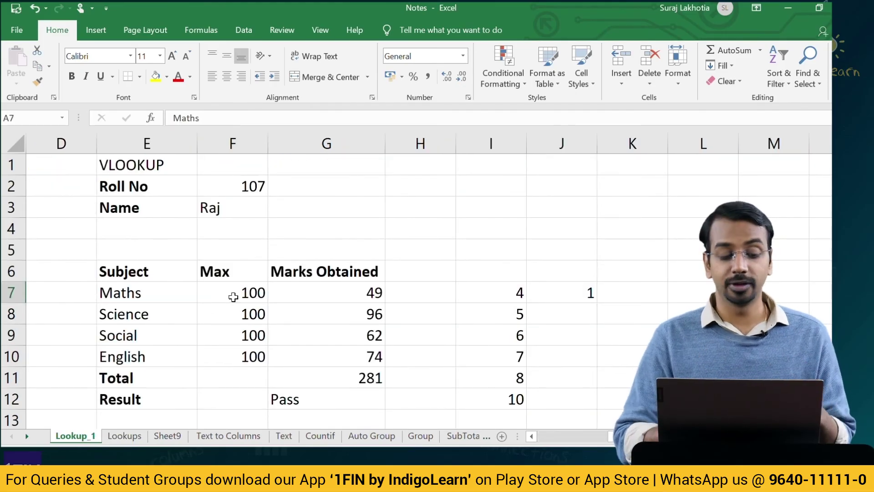
pyautogui.click(257, 191)
pyautogui.doubleClick(259, 190)
pyautogui.press('BackSpace')
pyautogui.write('8')
pyautogui.press('Return')
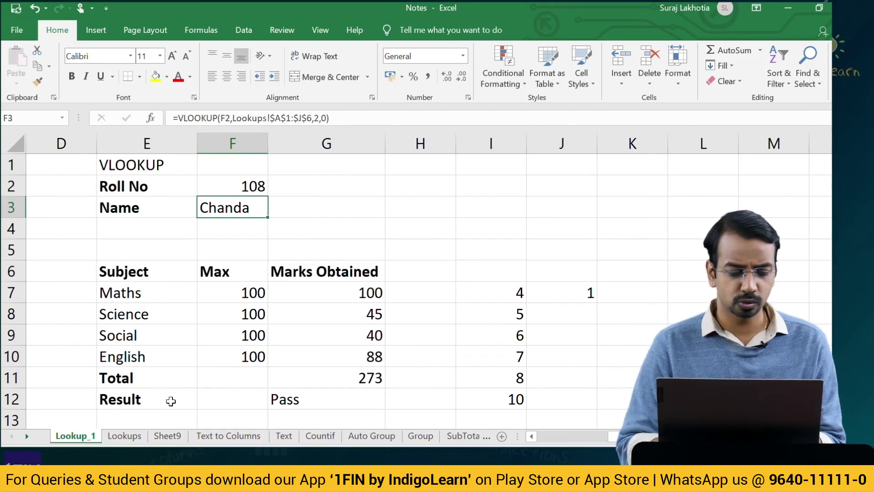
# Try a duplicate roll number 108 in A6 of the Lookups sheet, compare it with A4, and undo it.
pyautogui.click(123, 436)
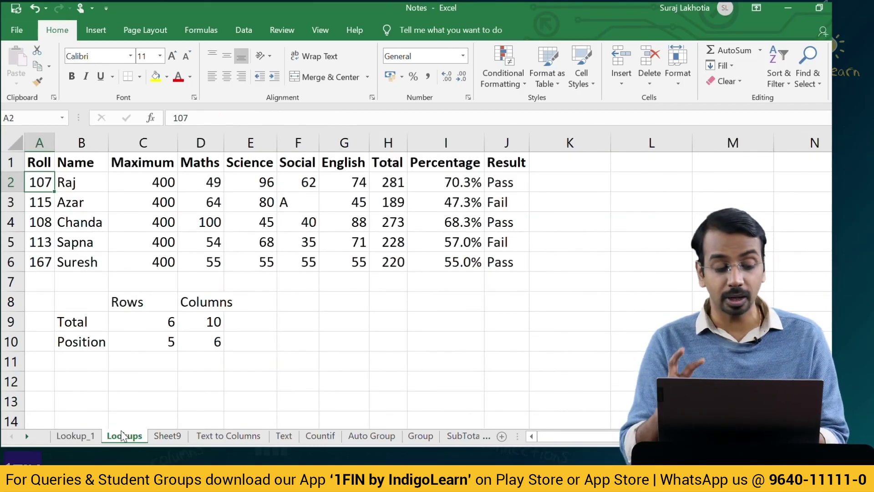
pyautogui.press('Down')
pyautogui.press('Down')
pyautogui.press('Down')
pyautogui.press('Down')
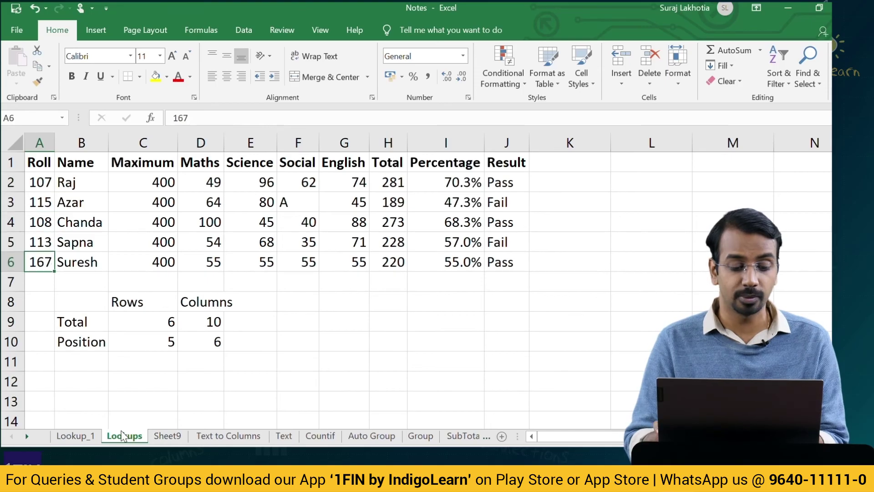
pyautogui.write('108')
pyautogui.press('Tab')
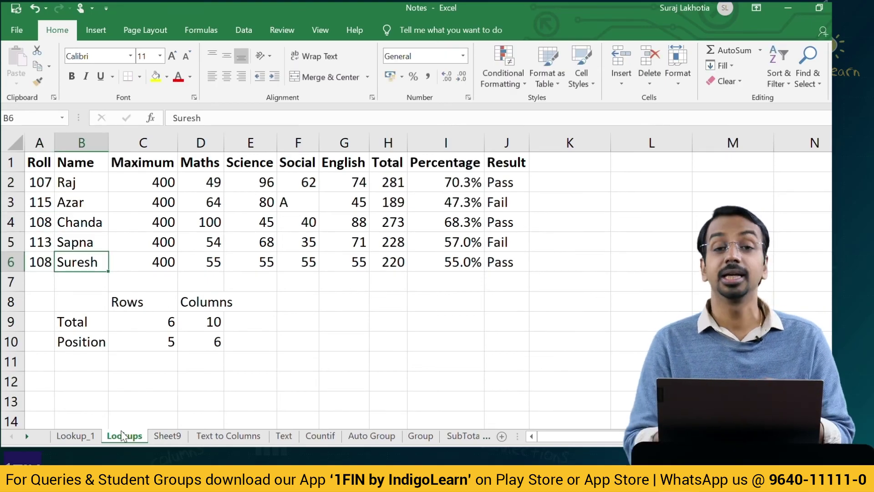
pyautogui.press('Left')
pyautogui.press('Up')
pyautogui.press('Up')
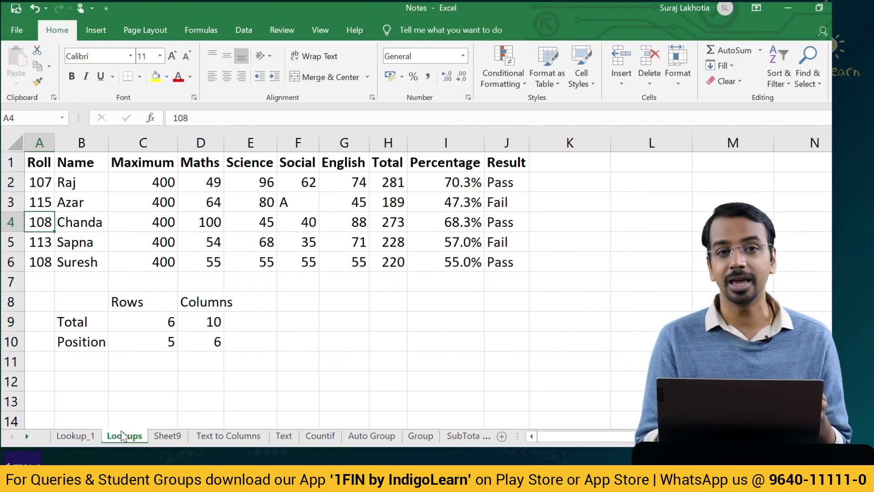
pyautogui.hotkey('ctrl', 'z')
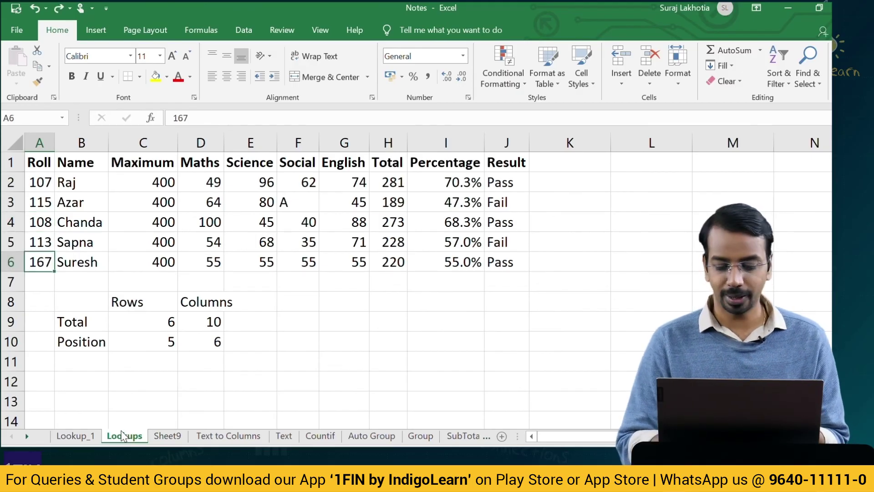
# Copy the nested VLOOKUP and MATCH formula from G7 in Lookup_1 down to G8:G10 and check the copies.
pyautogui.hotkey('ctrl', 'pageup')
pyautogui.hotkey('ctrl', 'c')
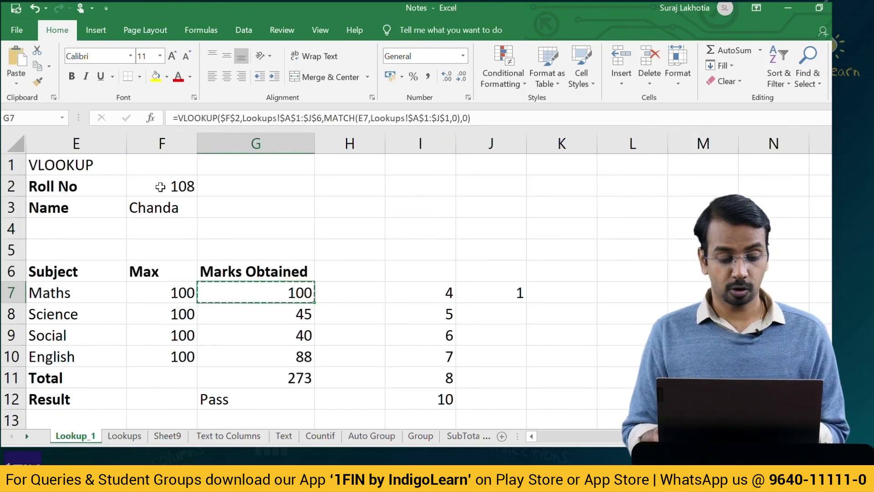
pyautogui.hotkey('shift', 'Down')
pyautogui.hotkey('shift', 'Down')
pyautogui.hotkey('shift', 'Down')
pyautogui.hotkey('ctrl', 'v')
pyautogui.press('Down')
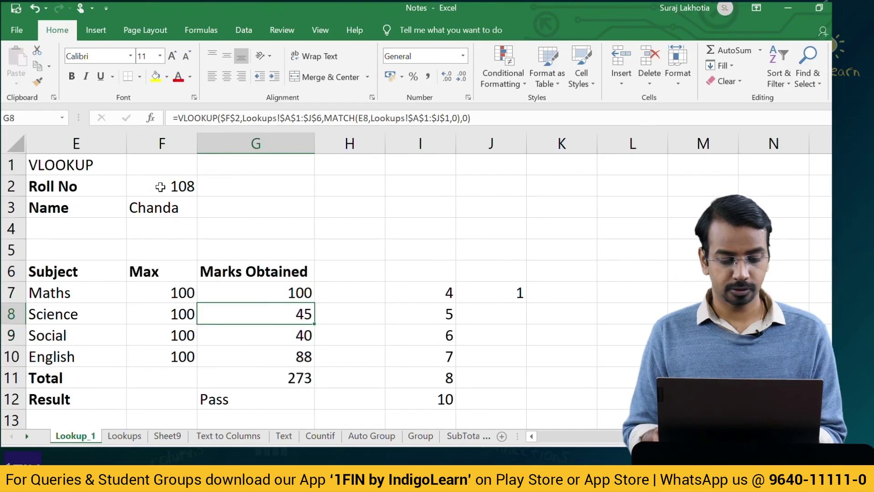
pyautogui.press('Down')
pyautogui.press('Down')
pyautogui.press('Down')
pyautogui.press('Up')
pyautogui.press('Up')
pyautogui.press('Up')
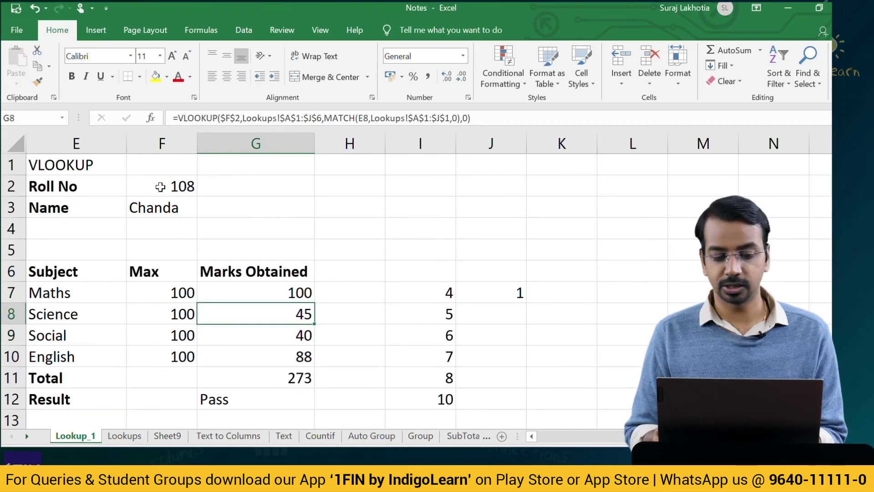
# Try setting the last VLOOKUP argument in G7 to 1, and undo the change.
pyautogui.press('Up')
pyautogui.press('F2')
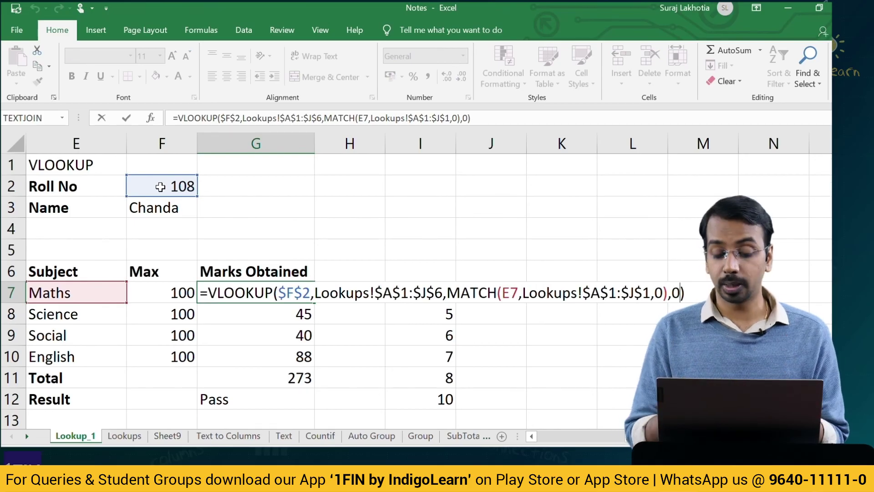
pyautogui.press('Left')
pyautogui.press('BackSpace')
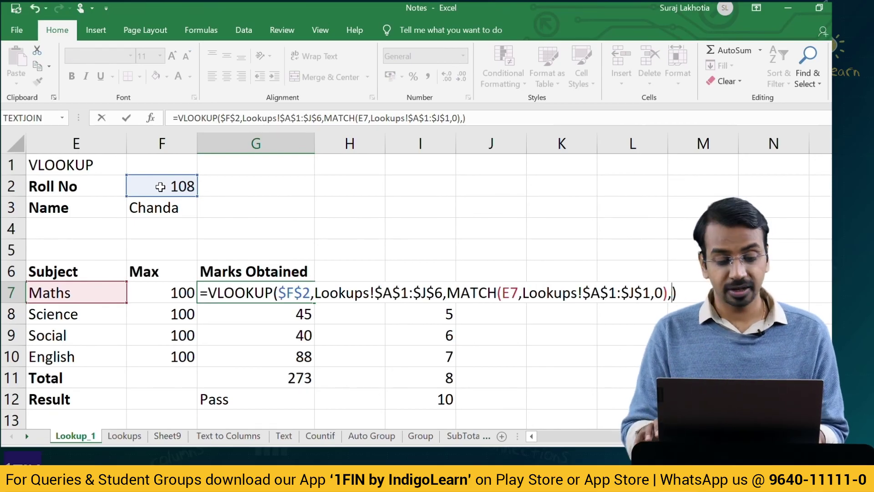
pyautogui.write('1')
pyautogui.press('Return')
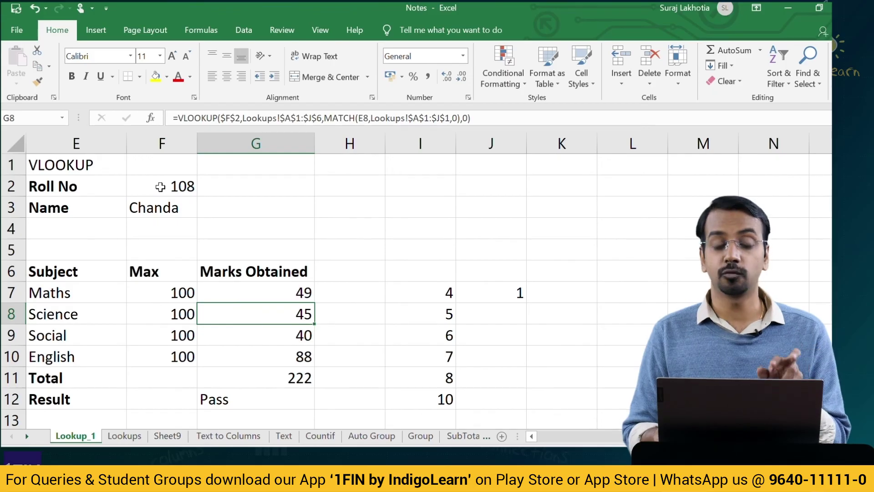
pyautogui.hotkey('ctrl', 'z')
# Change the last VLOOKUP argument in G7 to 1 for an approximate match.
pyautogui.press('F2')
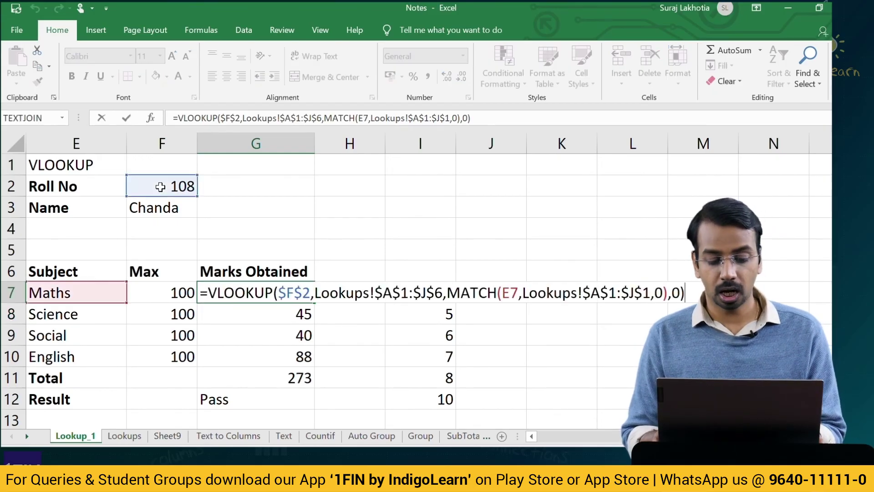
pyautogui.press('Escape')
pyautogui.press('F2')
pyautogui.press('BackSpace')
pyautogui.write('1')
pyautogui.press('Return')
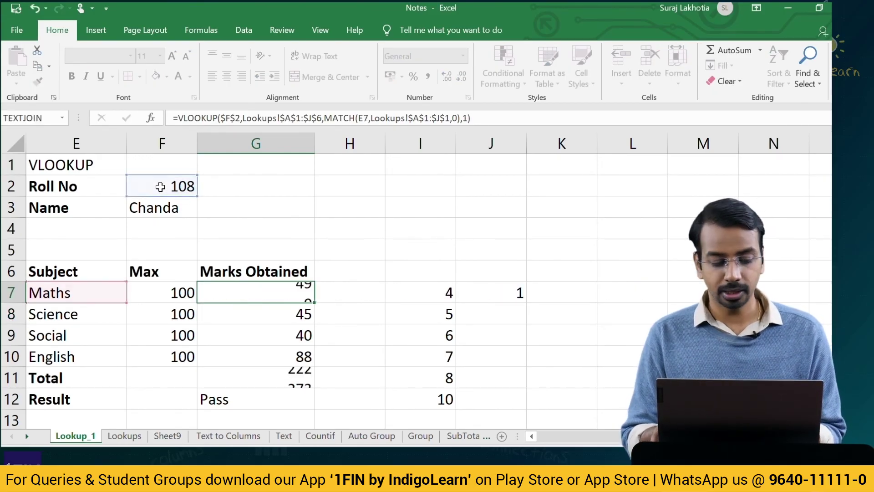
pyautogui.press('Up')
pyautogui.press('Up')
pyautogui.press('Down')
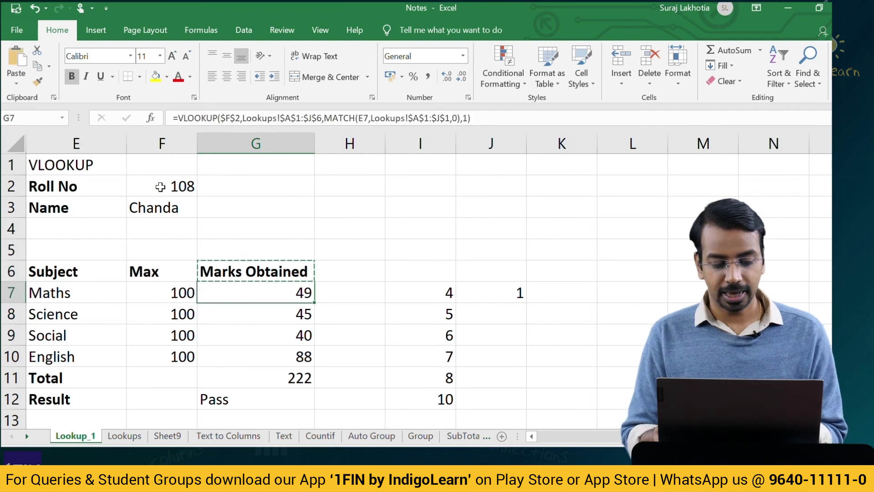
# Copy the approximate-match VLOOKUP formula from G7 to the Science, Social and English marks in G8:G10.
pyautogui.hotkey('ctrl', 'c')
pyautogui.press('Down')
pyautogui.hotkey('shift', 'Down')
pyautogui.hotkey('shift', 'Down')
pyautogui.press('Return')
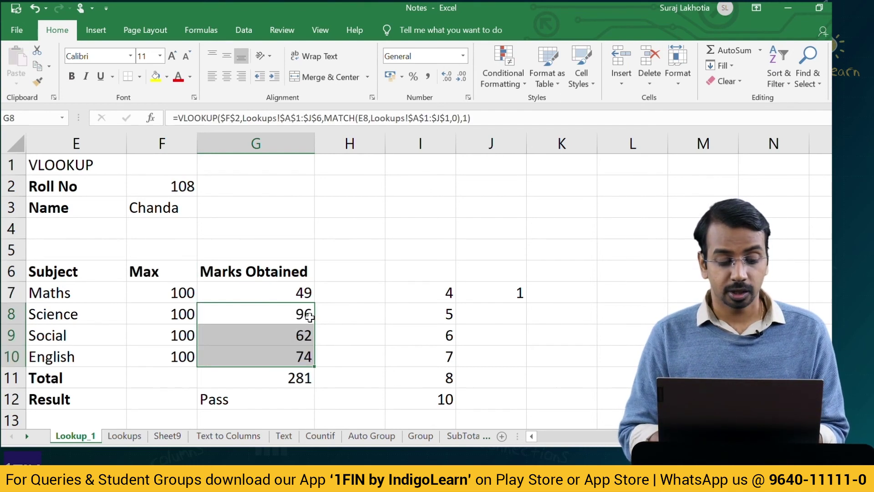
# Check the roll numbers in the Lookups sheet and set the roll number in F2 of Lookup_1 to 115.
pyautogui.click(112, 436)
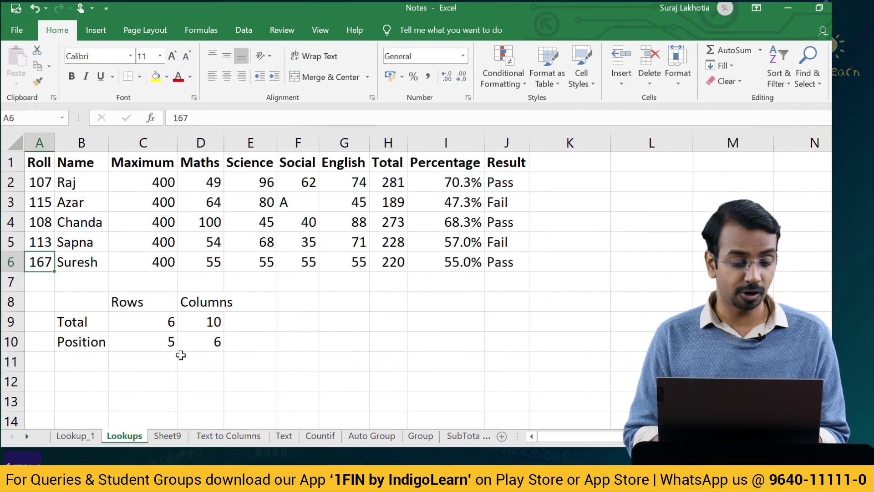
pyautogui.click(75, 435)
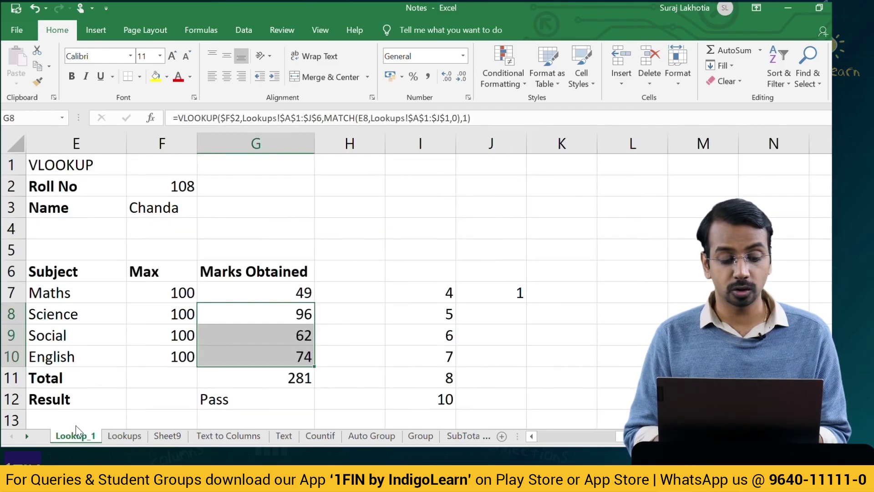
pyautogui.click(178, 187)
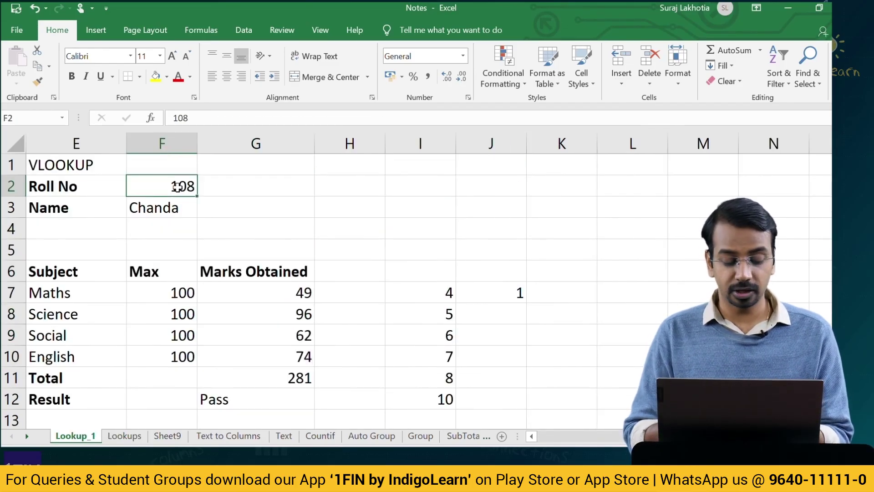
pyautogui.write('115')
pyautogui.press('Return')
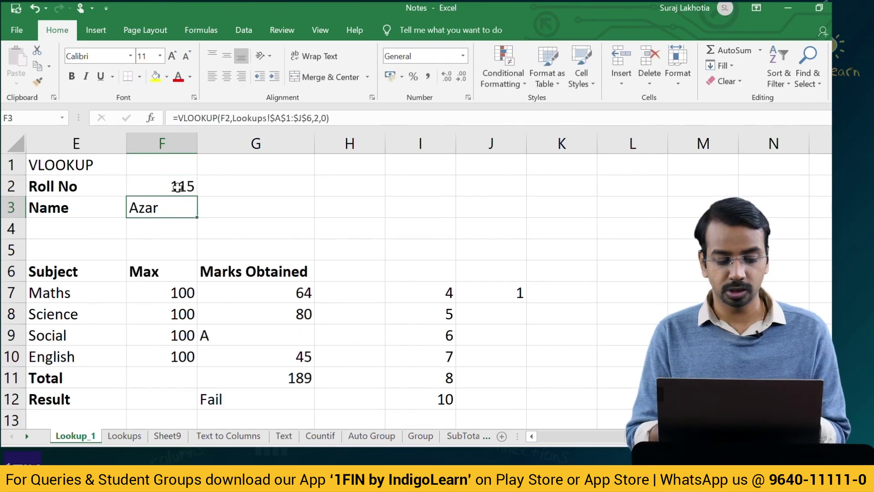
# Test roll number 110 in F2 and inspect the VLOOKUP formulas in F3 and G7.
pyautogui.click(177, 187)
pyautogui.write('110')
pyautogui.press('Return')
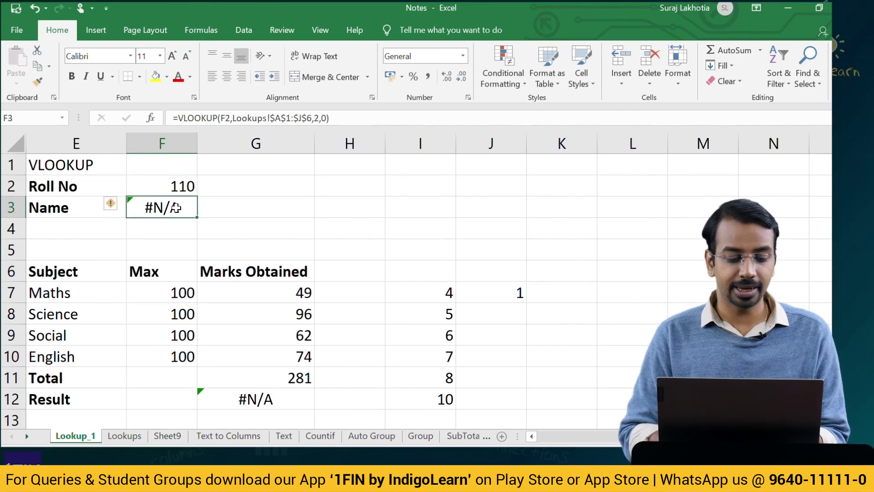
pyautogui.press('F2')
pyautogui.press('Escape')
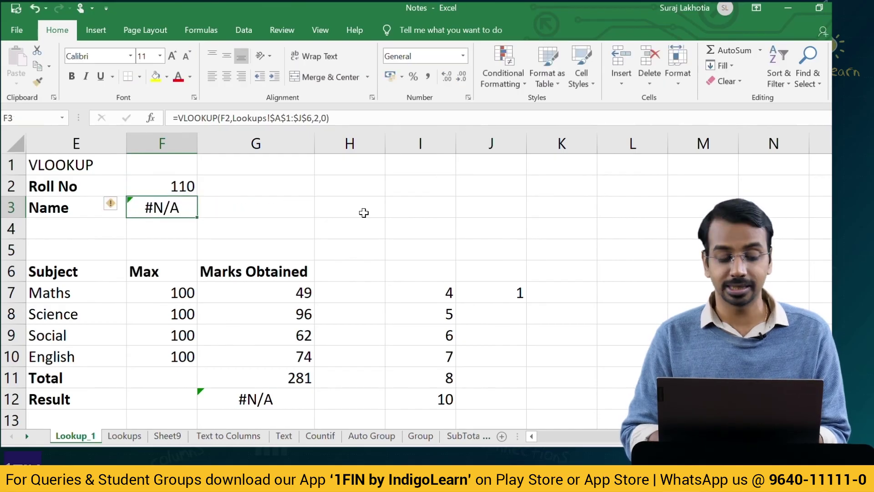
pyautogui.press('F2')
pyautogui.doubleClick(294, 298)
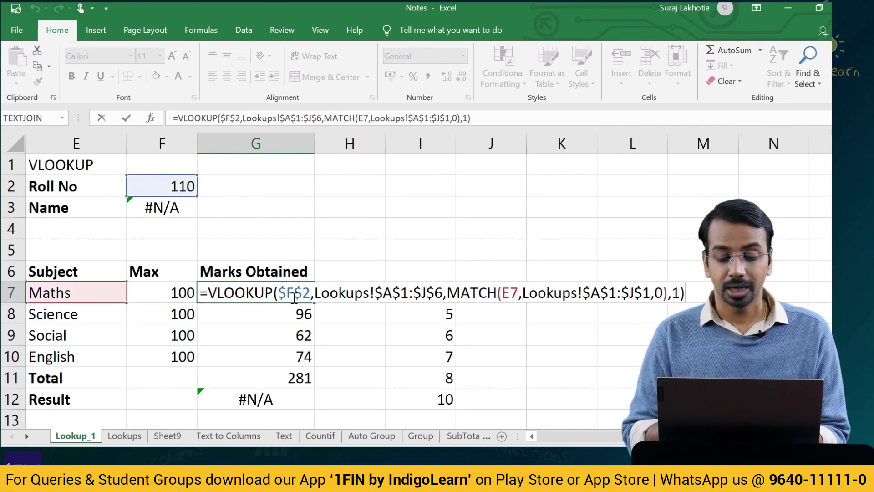
pyautogui.press('Escape')
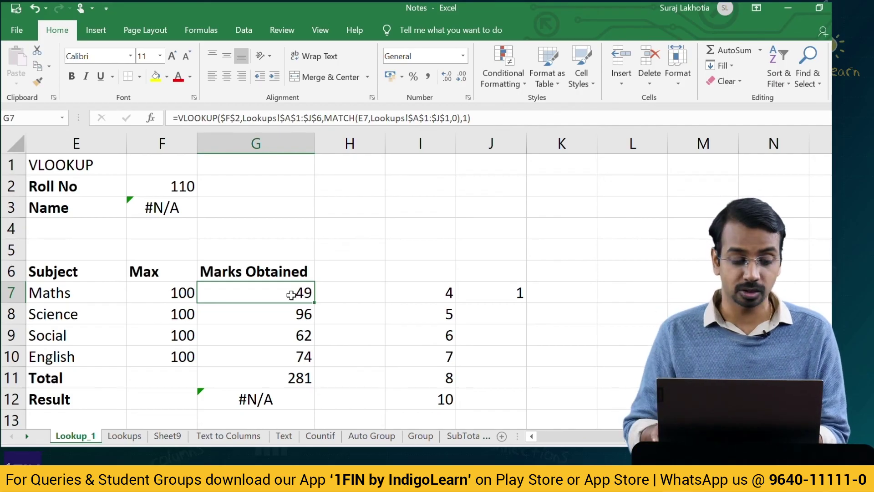
# Set the roll number in F2 to 115.
pyautogui.press('Left')
pyautogui.press('Up')
pyautogui.press('Up')
pyautogui.press('Up')
pyautogui.press('Up')
pyautogui.press('Up')
pyautogui.write('115')
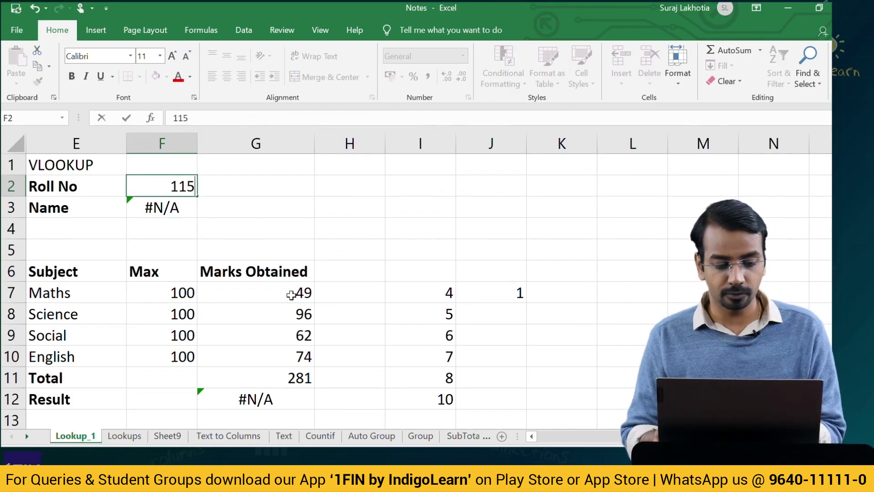
pyautogui.press('Tab')
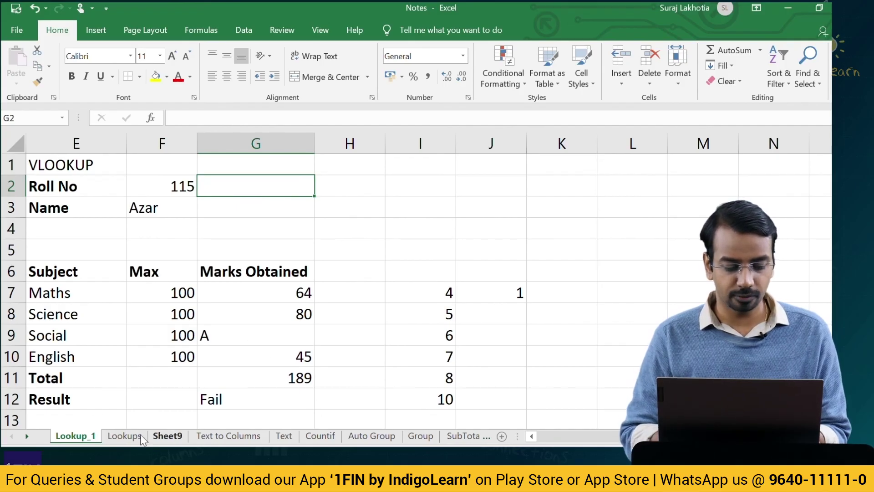
# Compare the marks for roll number 115 in the Lookups sheet and examine the order of the roll numbers in column A.
pyautogui.click(124, 436)
pyautogui.press('Right')
pyautogui.press('Right')
pyautogui.press('Right')
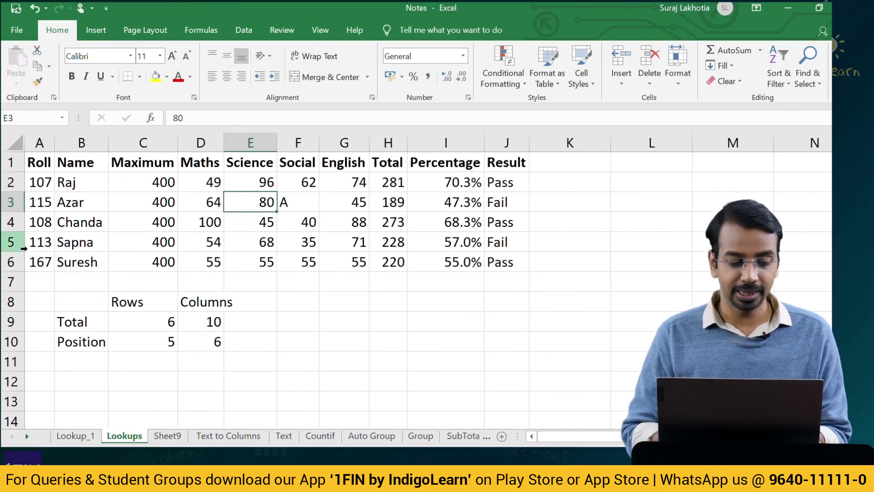
pyautogui.click(41, 222)
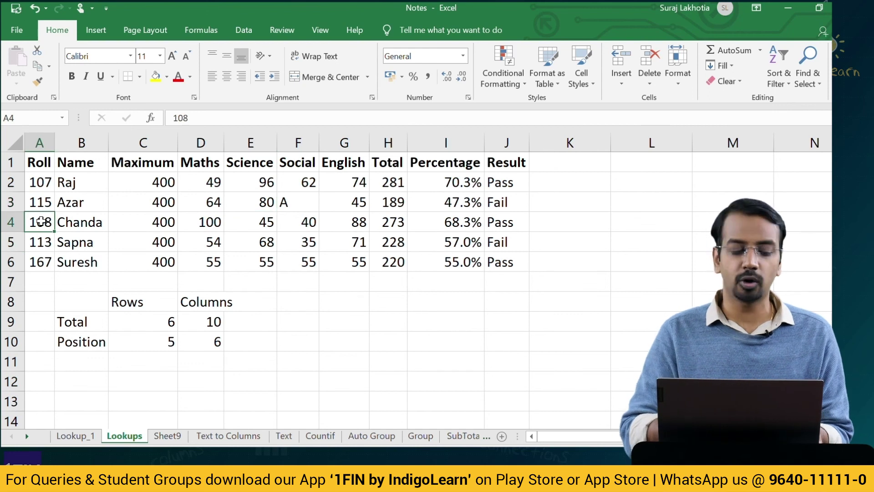
pyautogui.click(43, 183)
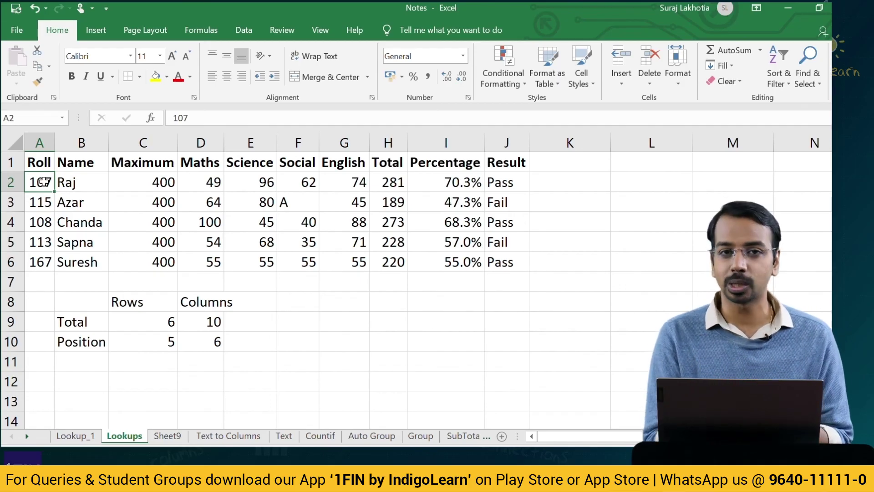
# Change the last VLOOKUP argument in G7 of Lookup_1 to 0 for an exact match and fill the formula down to G10.
pyautogui.click(75, 435)
pyautogui.click(260, 292)
pyautogui.doubleClick(264, 291)
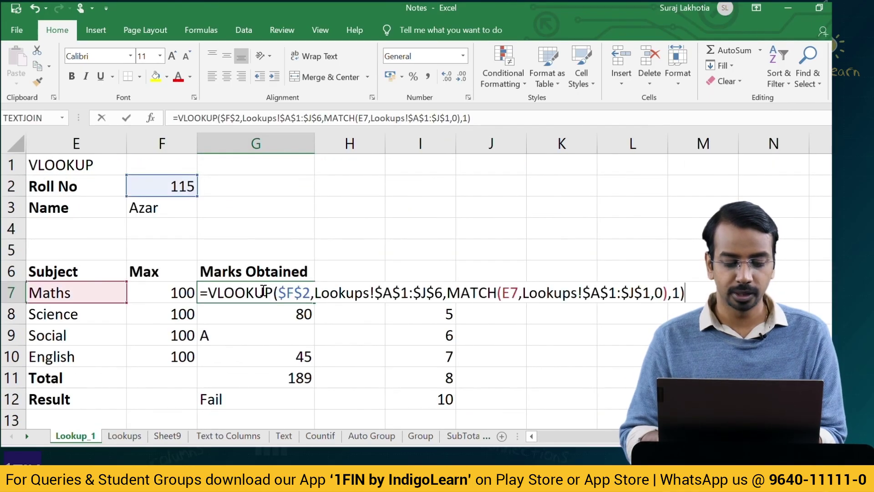
pyautogui.press('End')
pyautogui.press('Left')
pyautogui.press('BackSpace')
pyautogui.write('0')
pyautogui.hotkey('ctrl', 'Return')
pyautogui.hotkey('shift', 'Down')
pyautogui.hotkey('shift', 'Down')
pyautogui.hotkey('shift', 'Down')
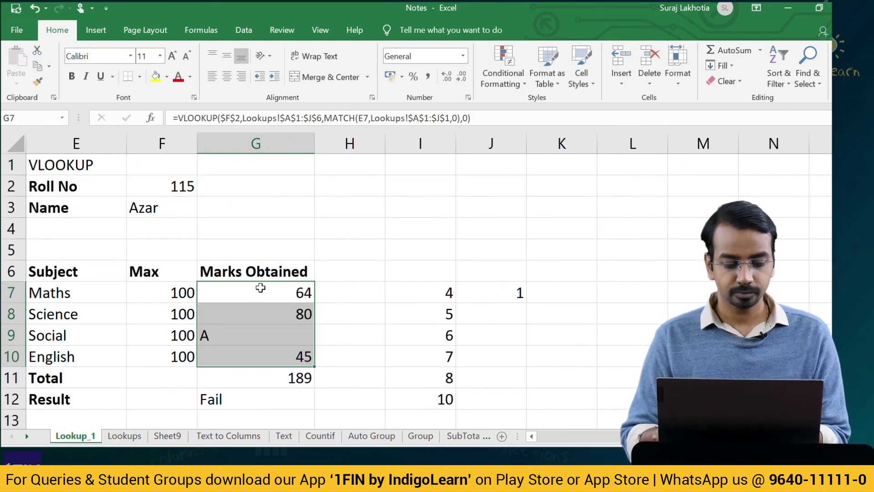
# Set the roll number in F2 to 108 to test the exact-match lookups.
pyautogui.click(167, 179)
pyautogui.write('108')
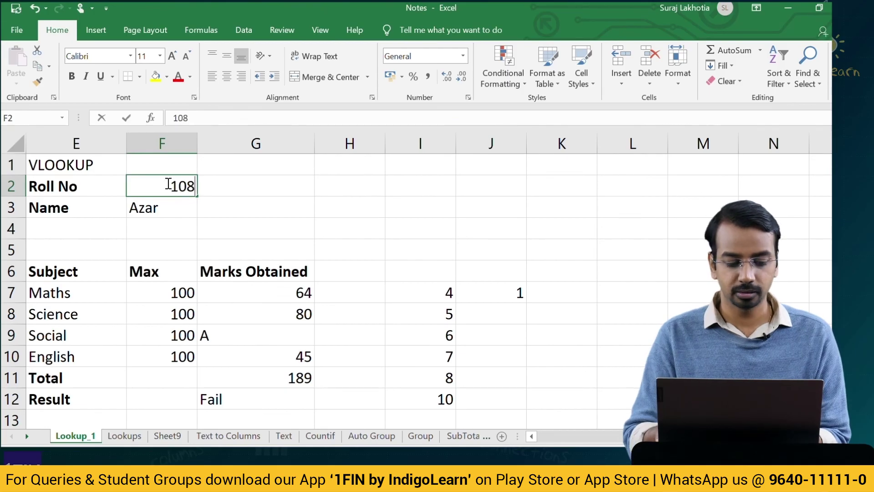
pyautogui.press('Return')
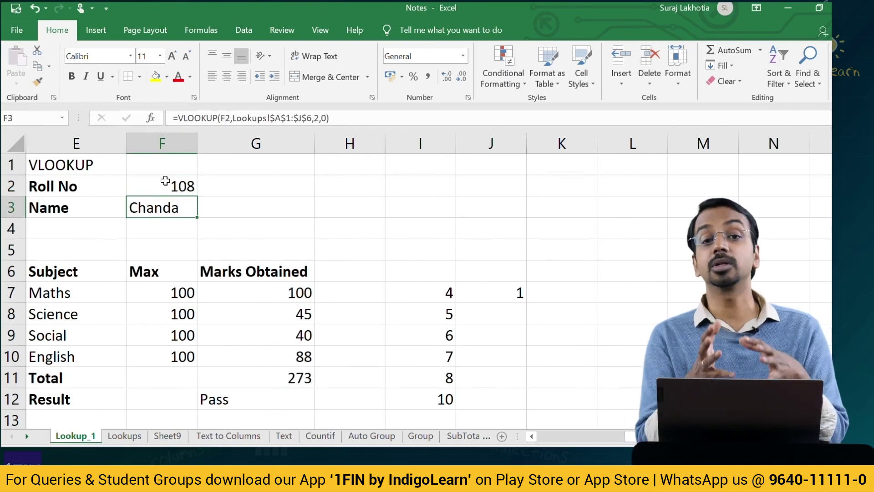